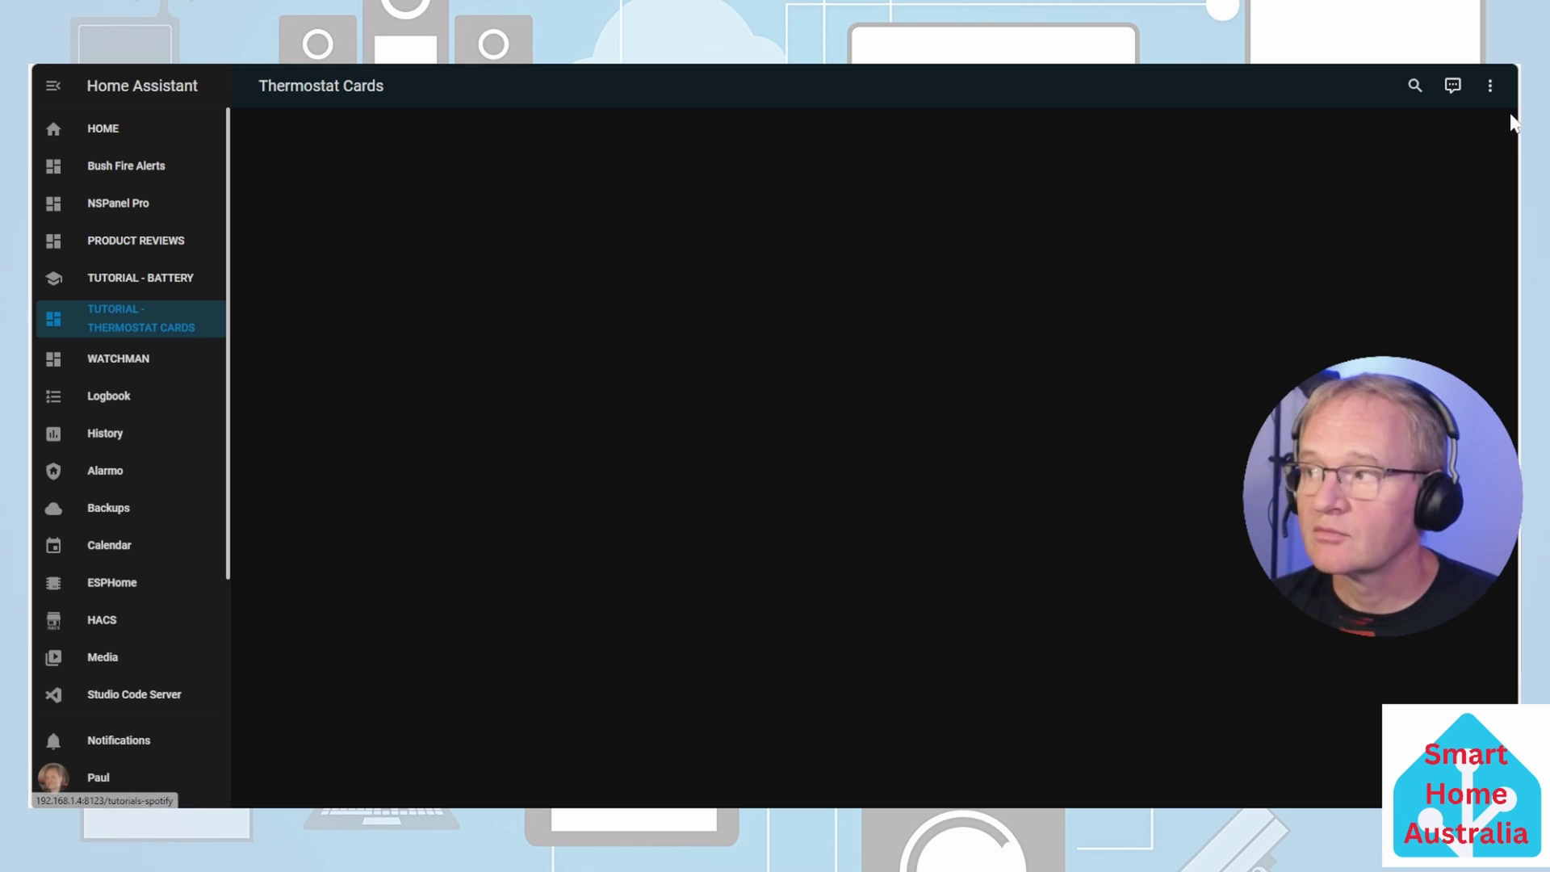
Put the Thermostat Cards dashboard into edit mode and add a Thermostat card to its Official Card view
{"action": "left_click", "coordinate": [1490, 88]}
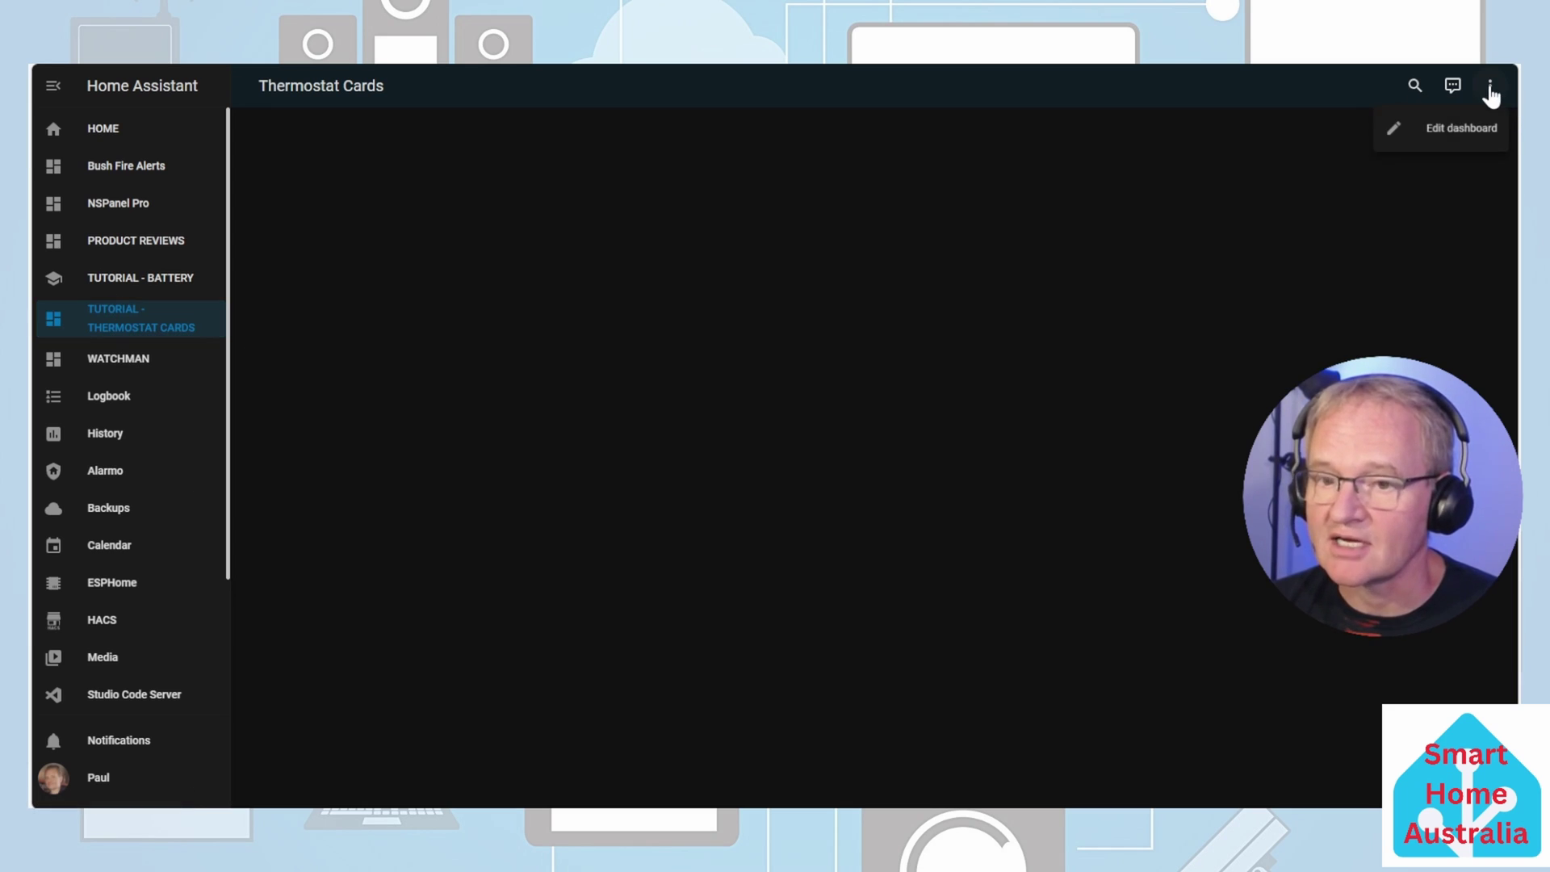
{"action": "left_click", "coordinate": [1446, 136]}
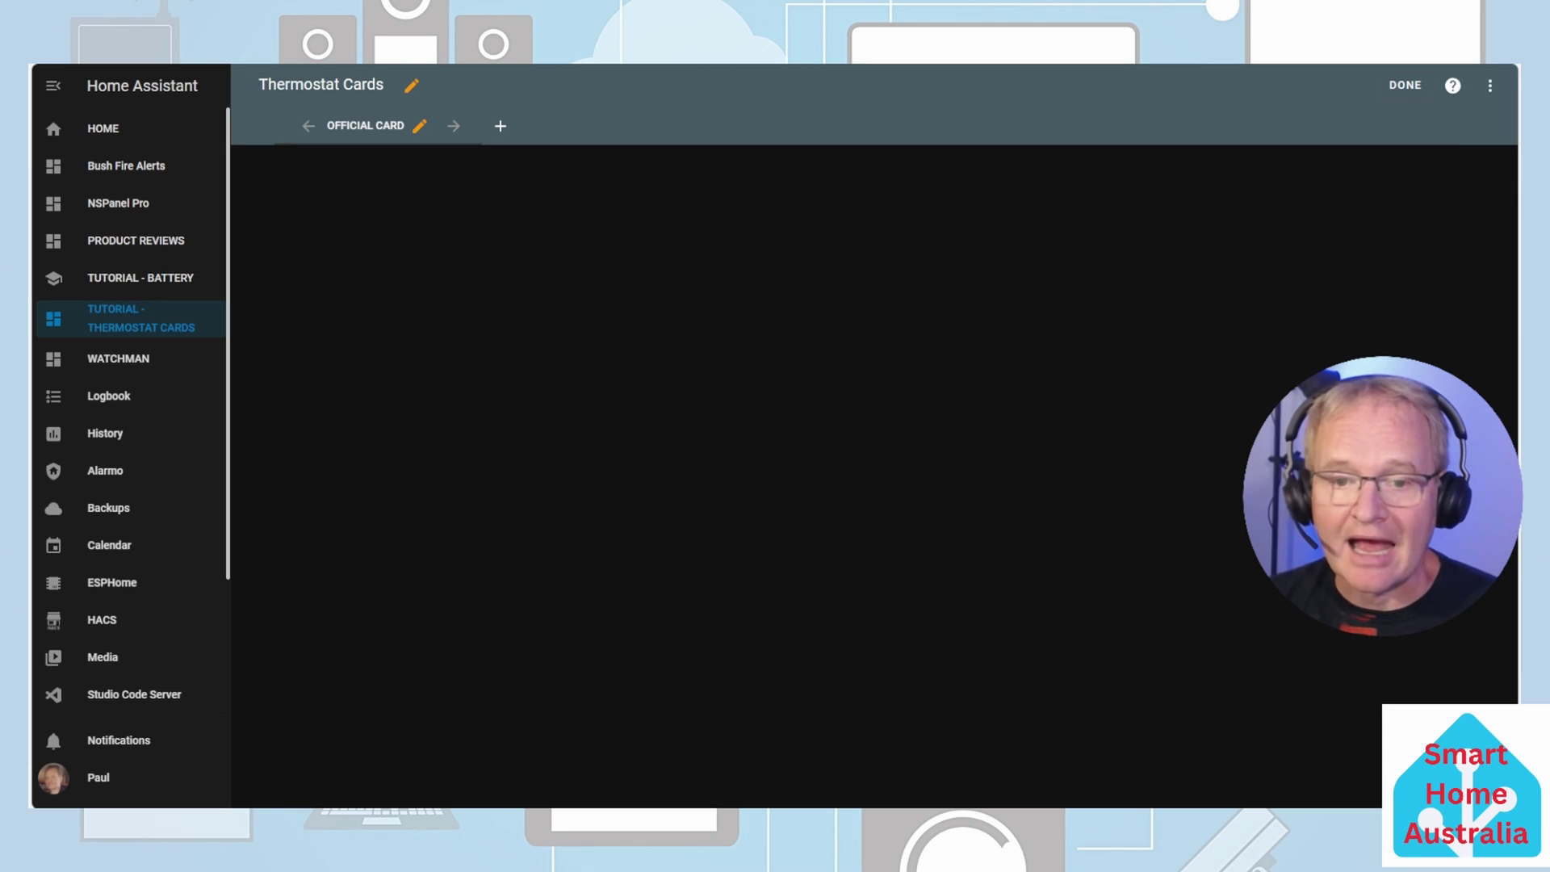
{"action": "left_click", "coordinate": [1449, 771]}
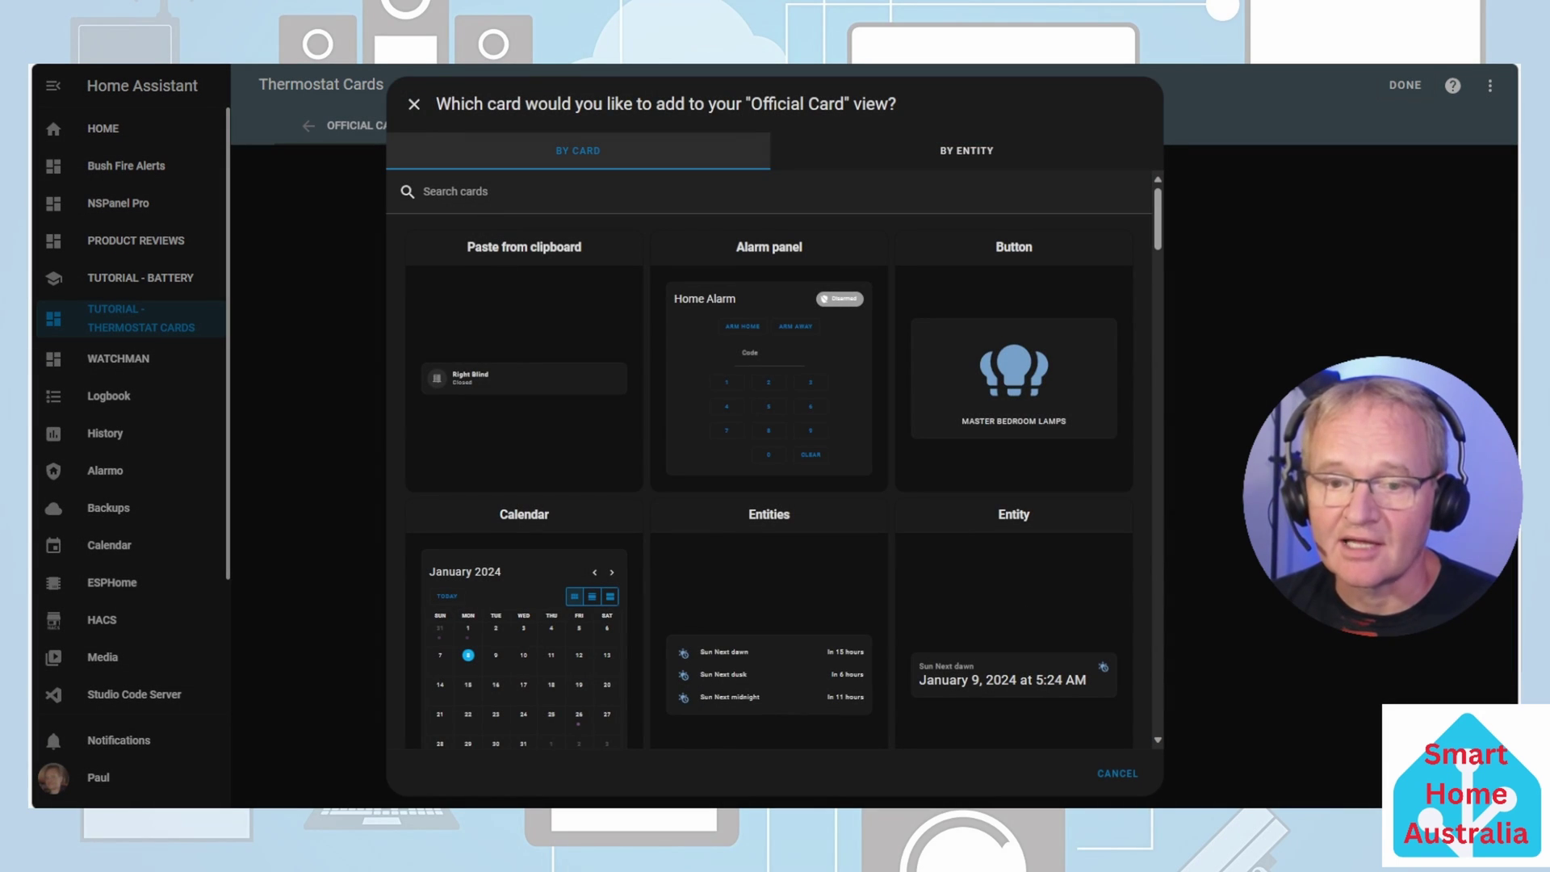
{"action": "left_click", "coordinate": [495, 197]}
{"action": "type", "text": "thermostat"}
{"action": "left_click", "coordinate": [525, 339]}
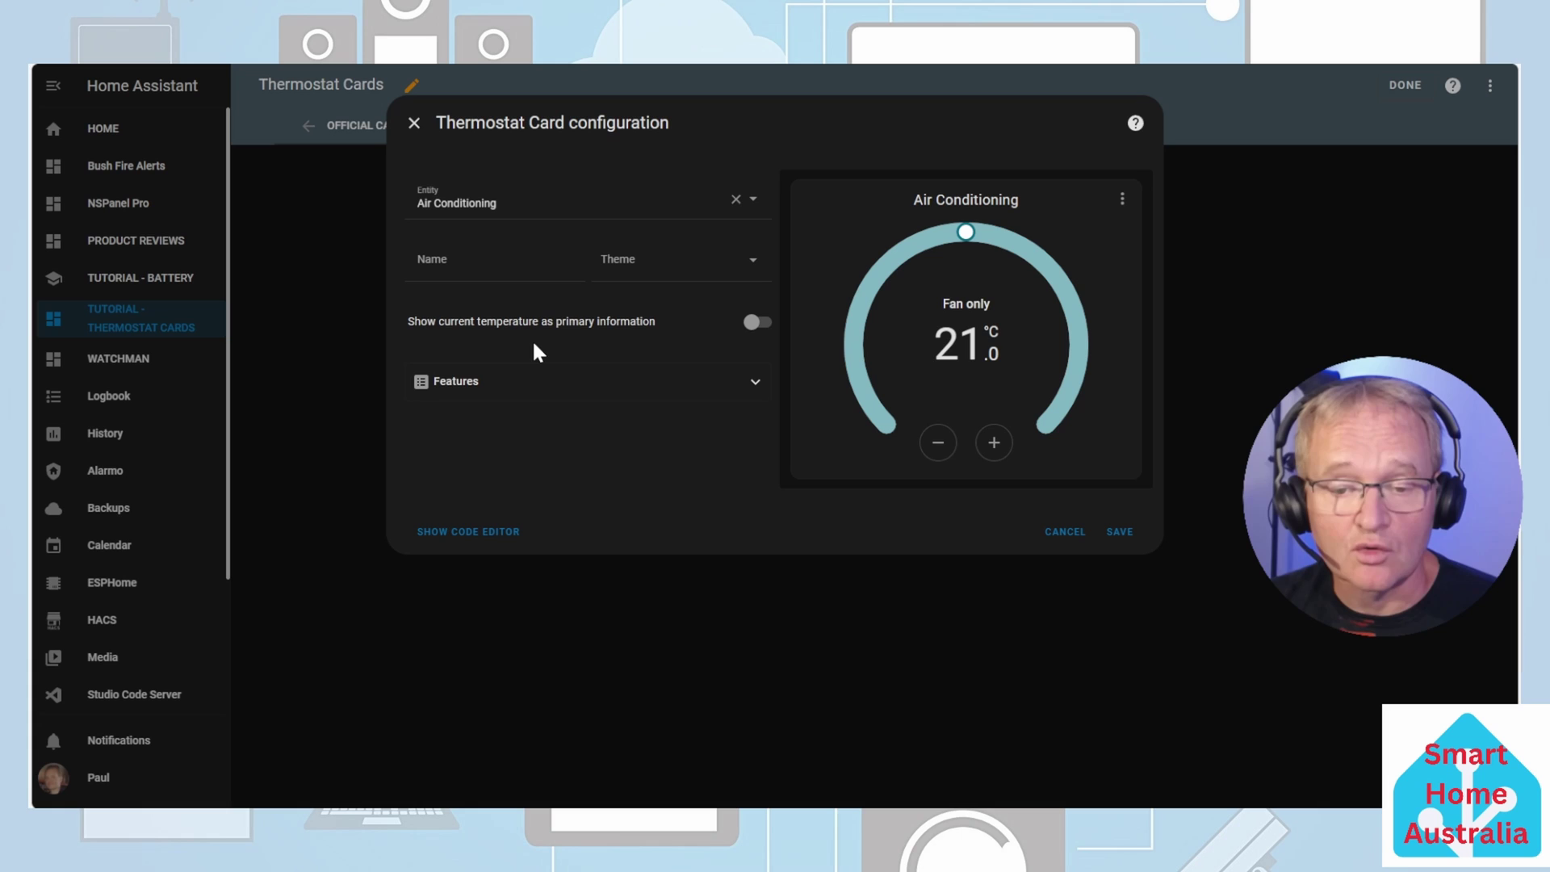
Name the card "Official Thermostat Card" and show the current temperature as primary information
{"action": "type", "text": "Official Thermostat Card"}
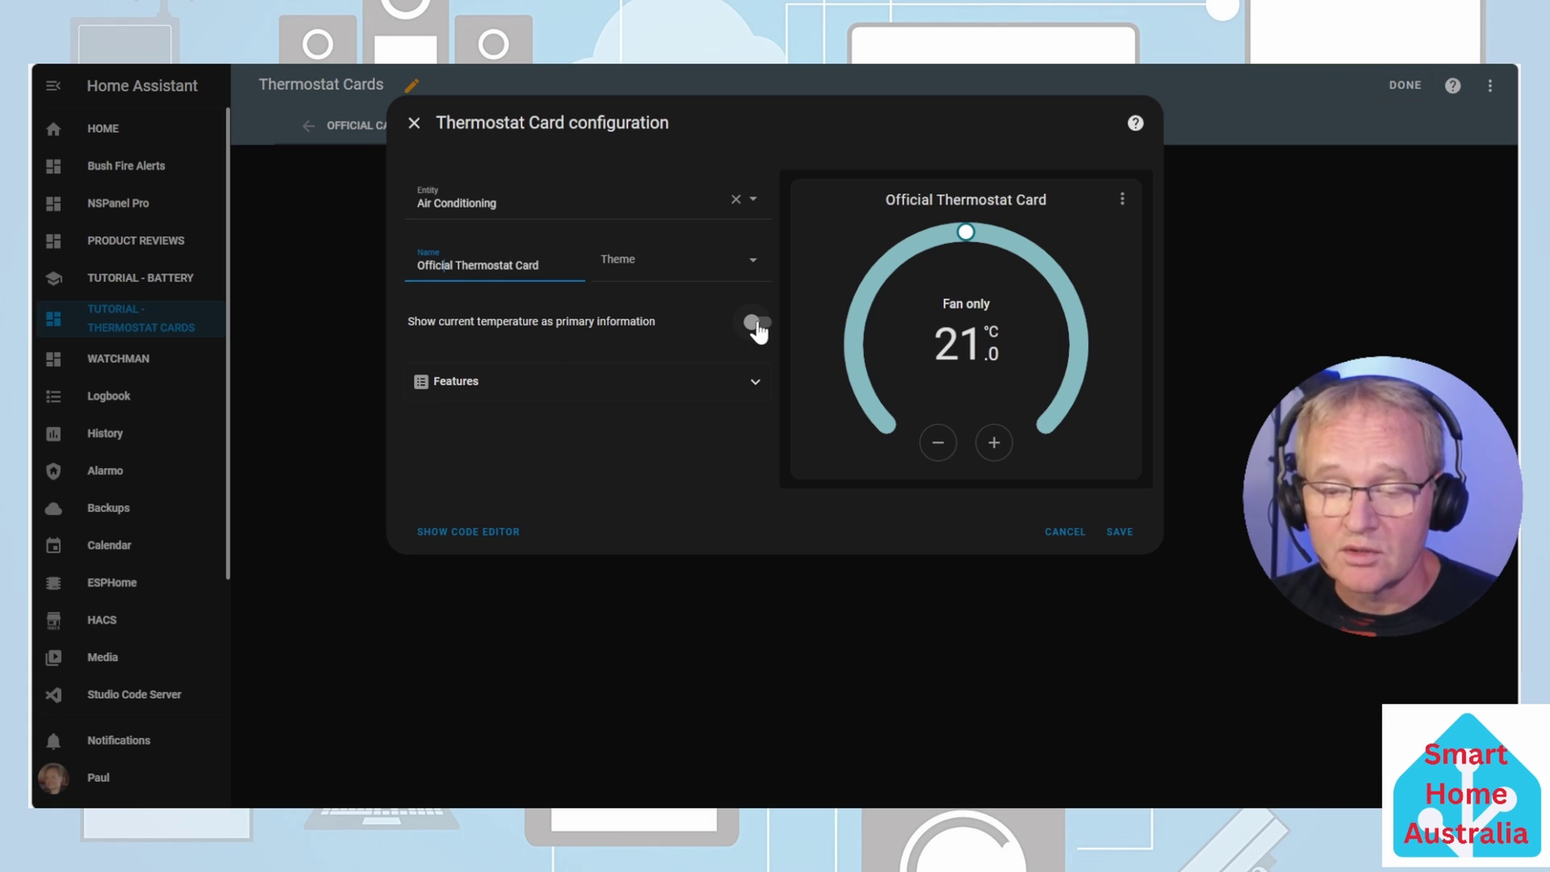
{"action": "left_click", "coordinate": [755, 323]}
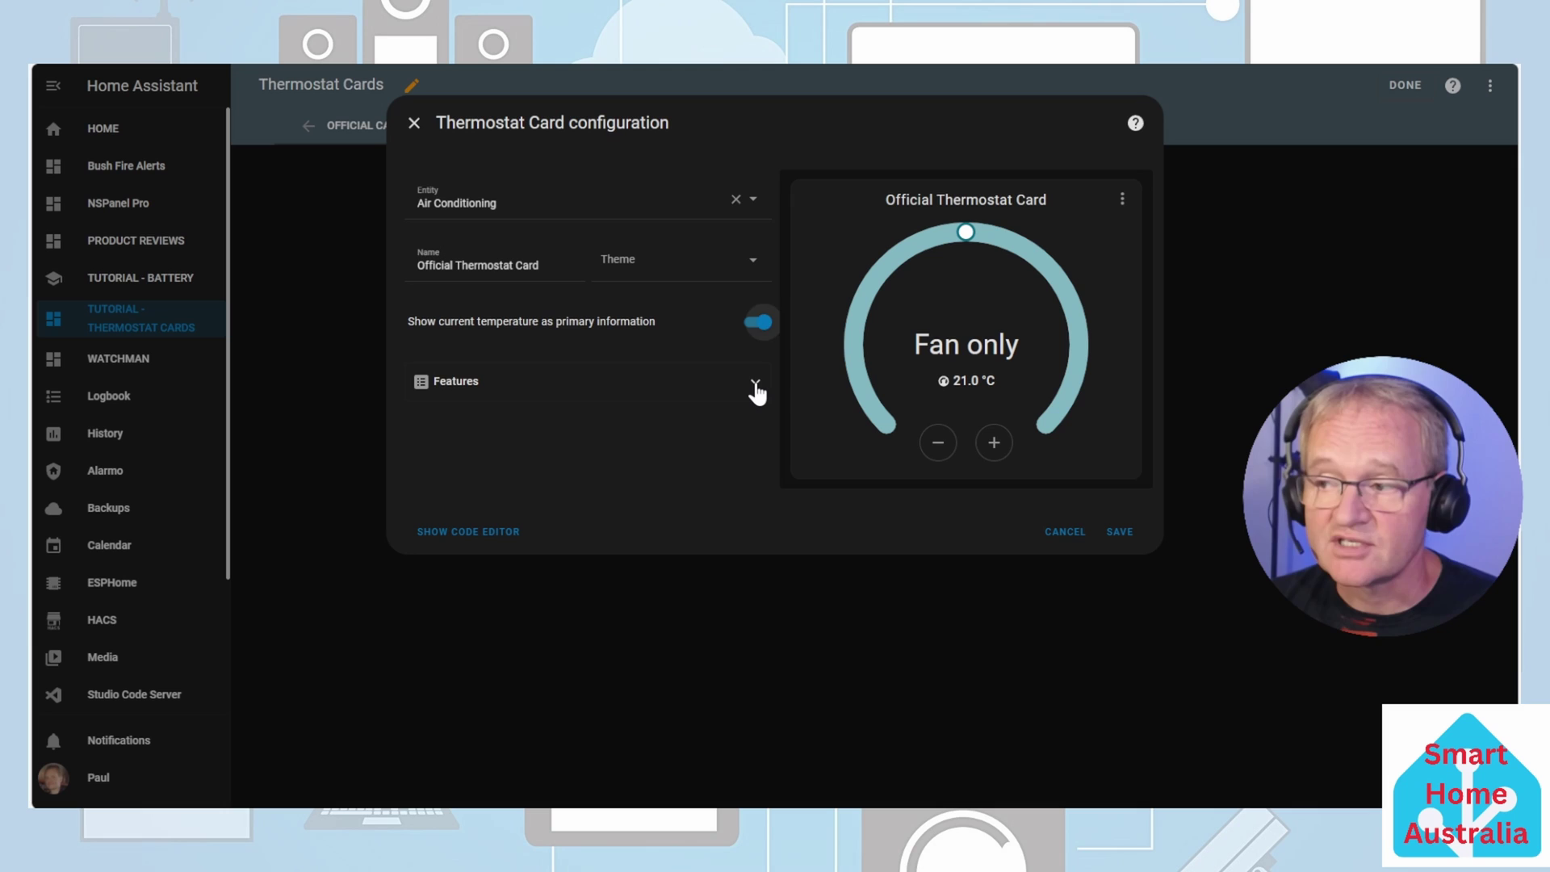
Add the Climate fan modes and Climate HVAC modes features to the thermostat card and save it
{"action": "left_click", "coordinate": [755, 385]}
{"action": "left_click", "coordinate": [481, 437]}
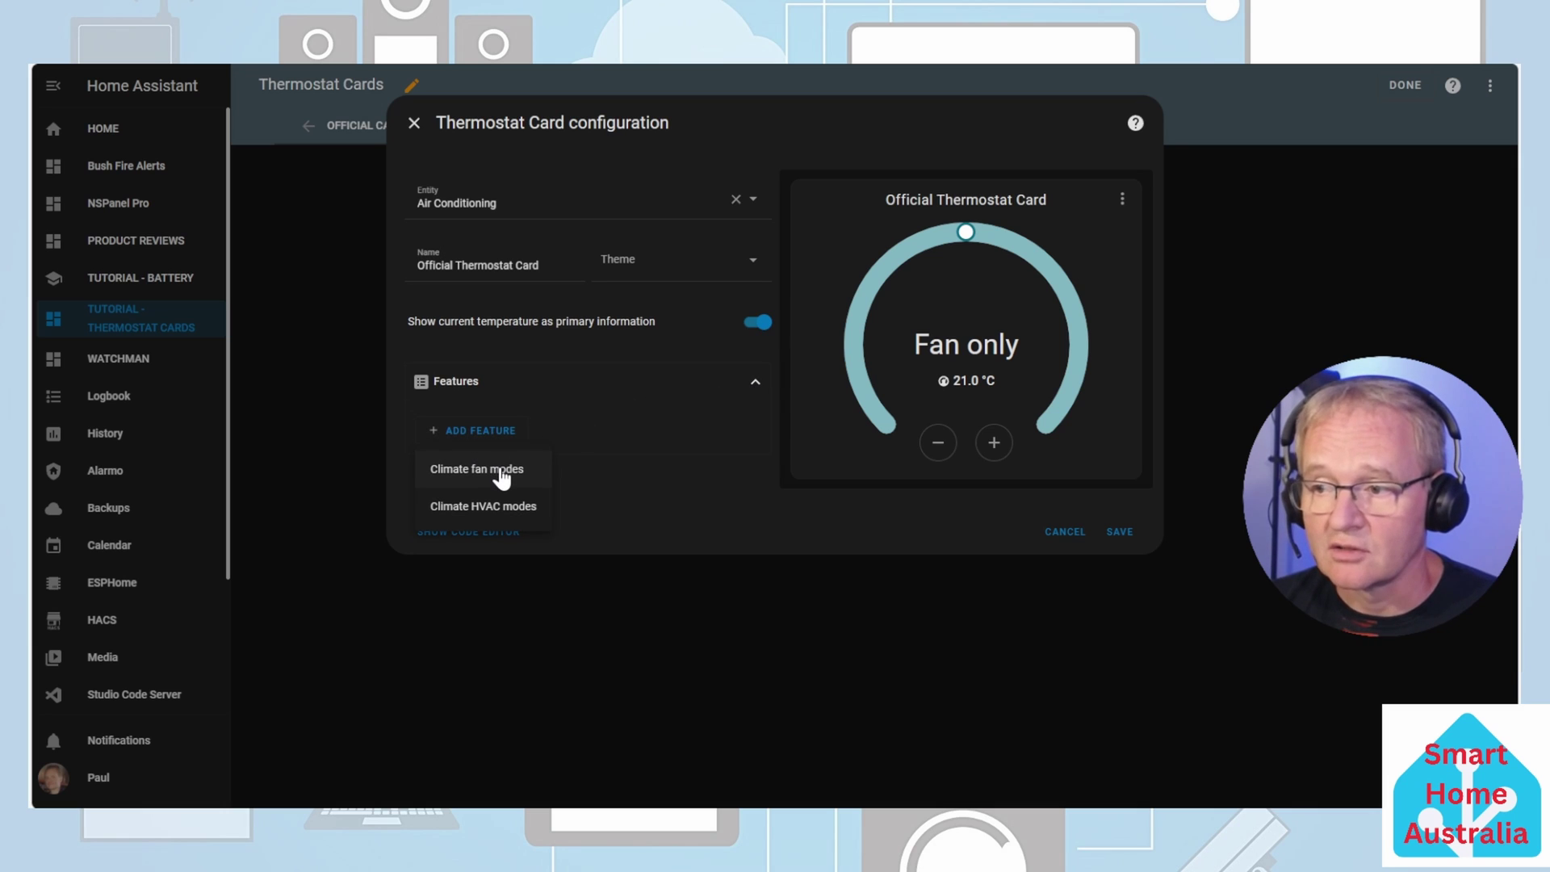
{"action": "left_click", "coordinate": [502, 476]}
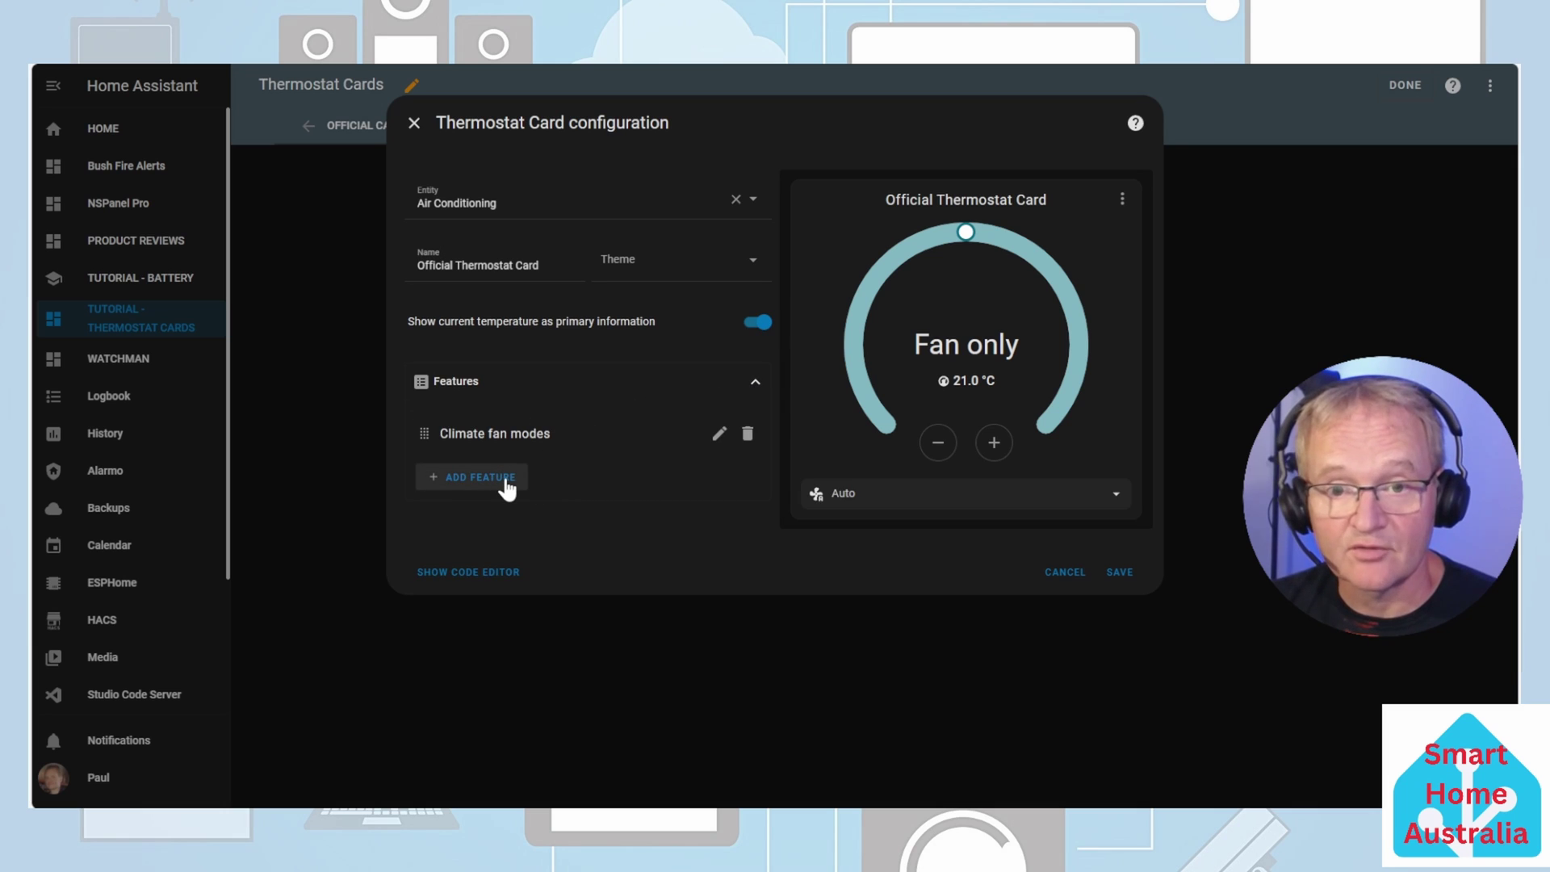
{"action": "left_click", "coordinate": [506, 478]}
{"action": "left_click", "coordinate": [481, 553]}
{"action": "left_click", "coordinate": [1114, 620]}
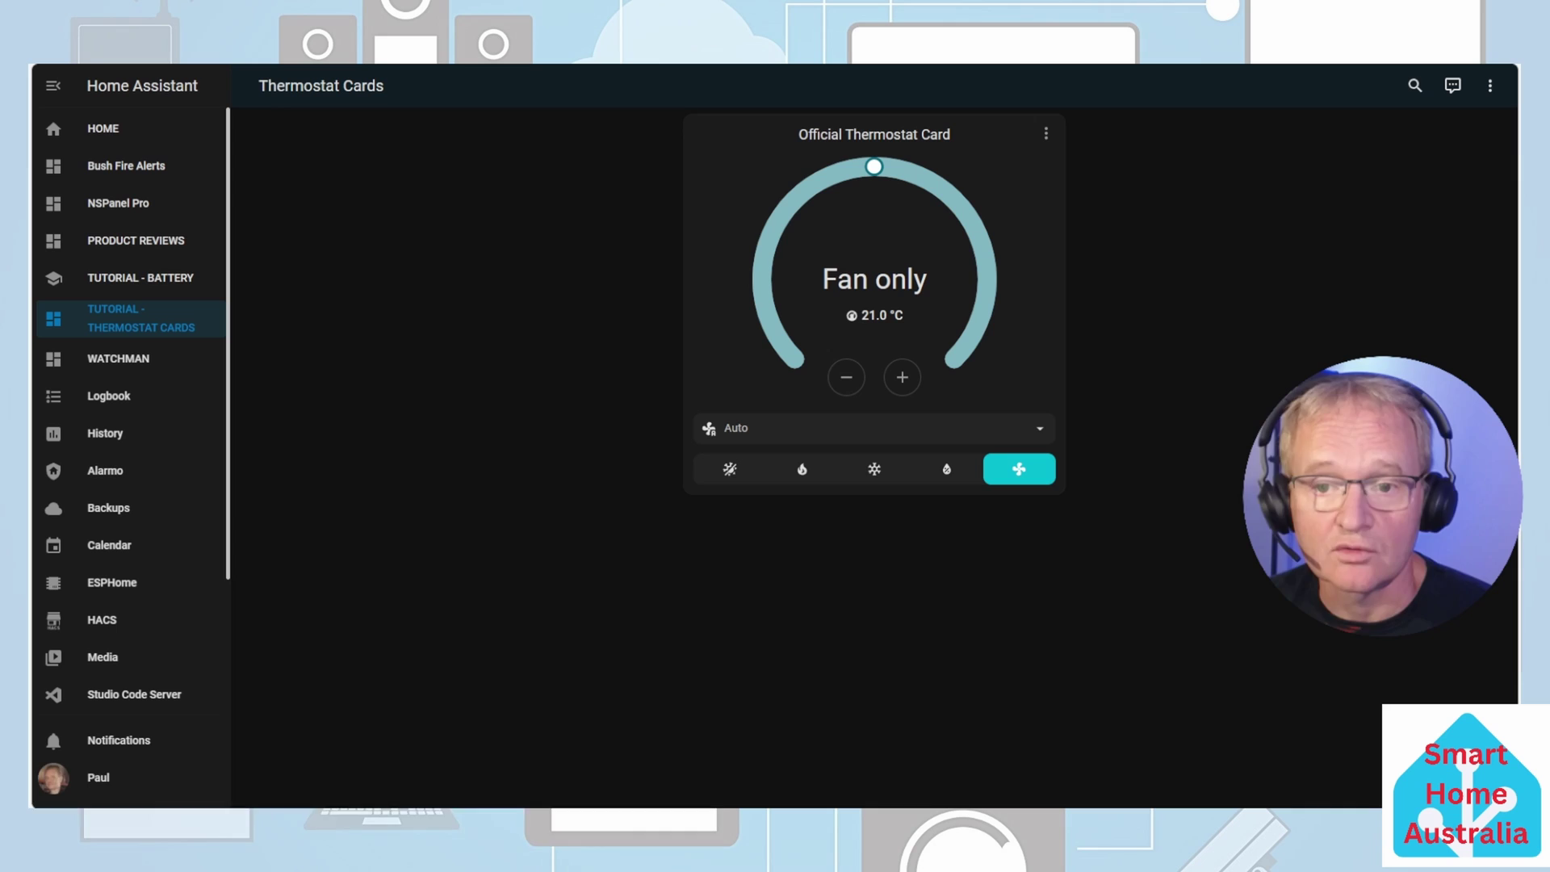
Find Mushroom among the HACS frontend repositories, download version v3.2.3 and reload the browser
{"action": "left_click", "coordinate": [113, 623]}
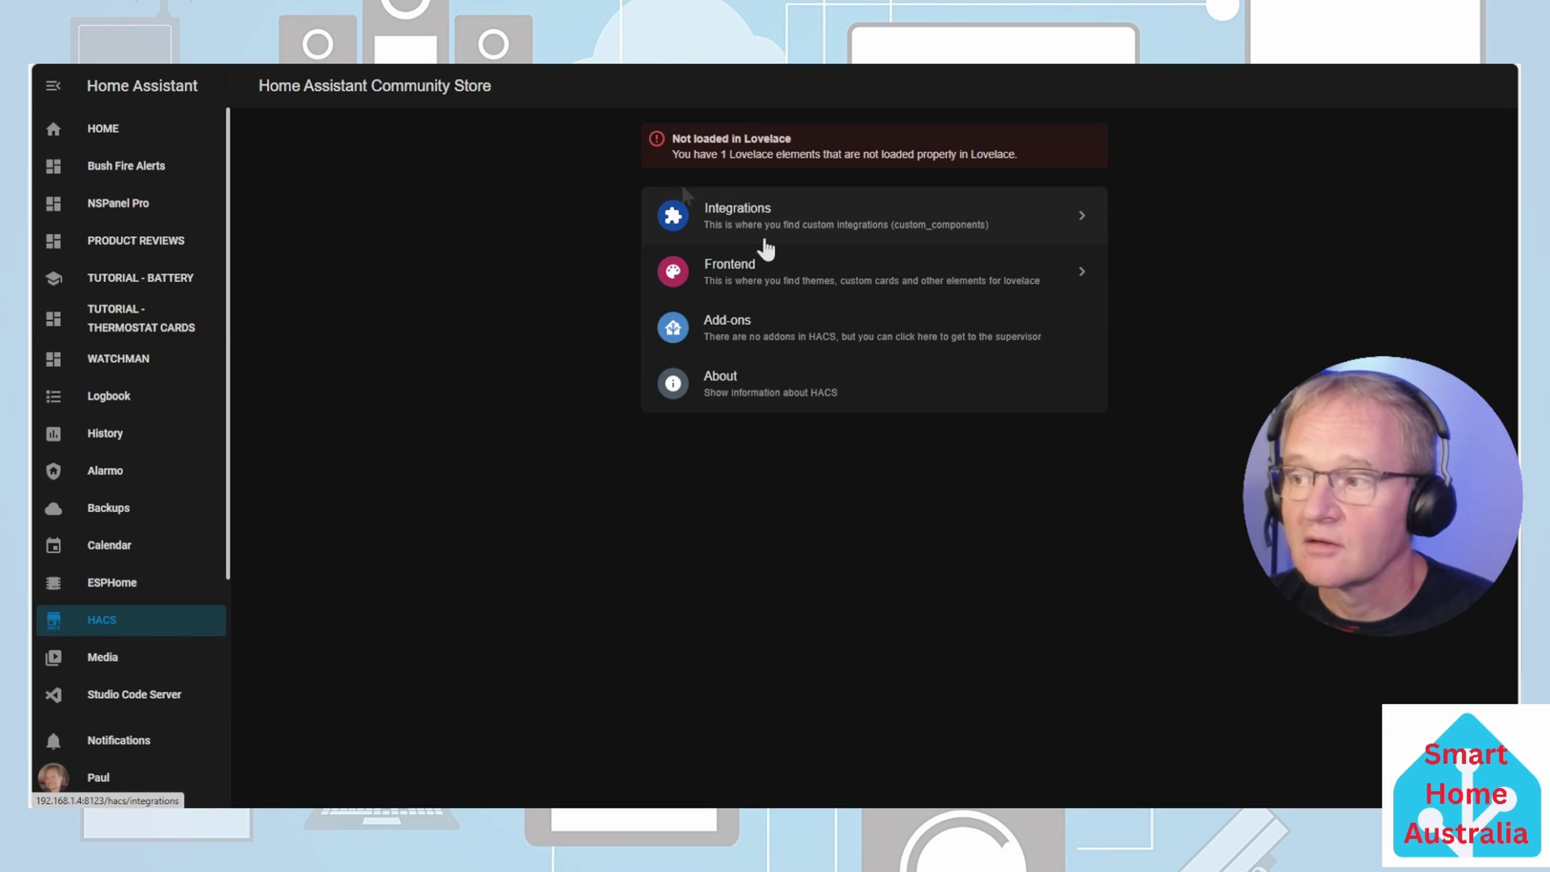
{"action": "left_click", "coordinate": [767, 270]}
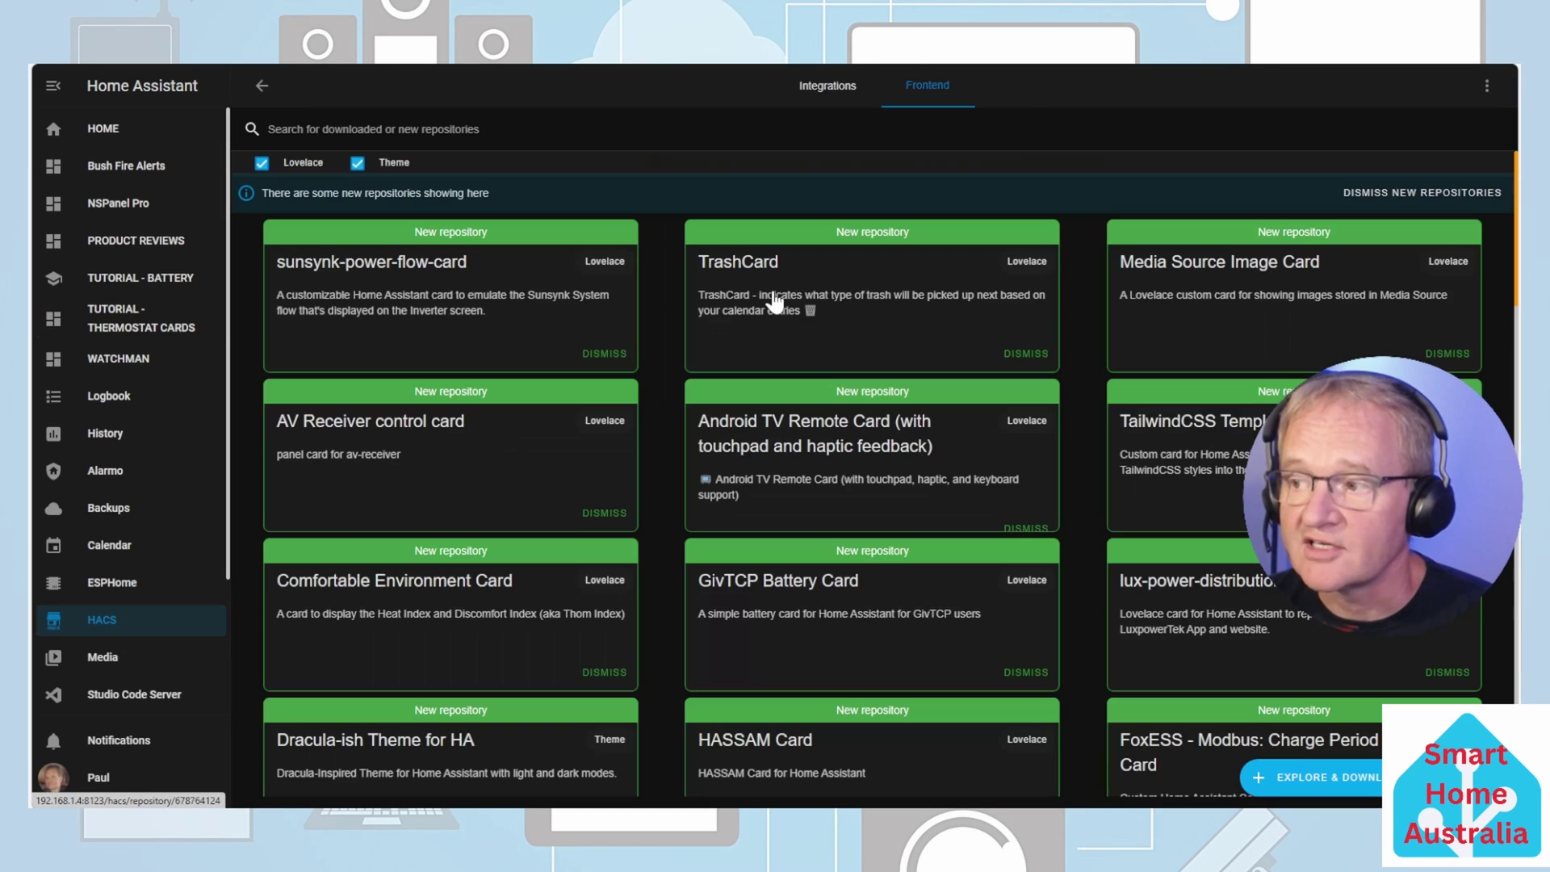
{"action": "left_click", "coordinate": [1324, 778]}
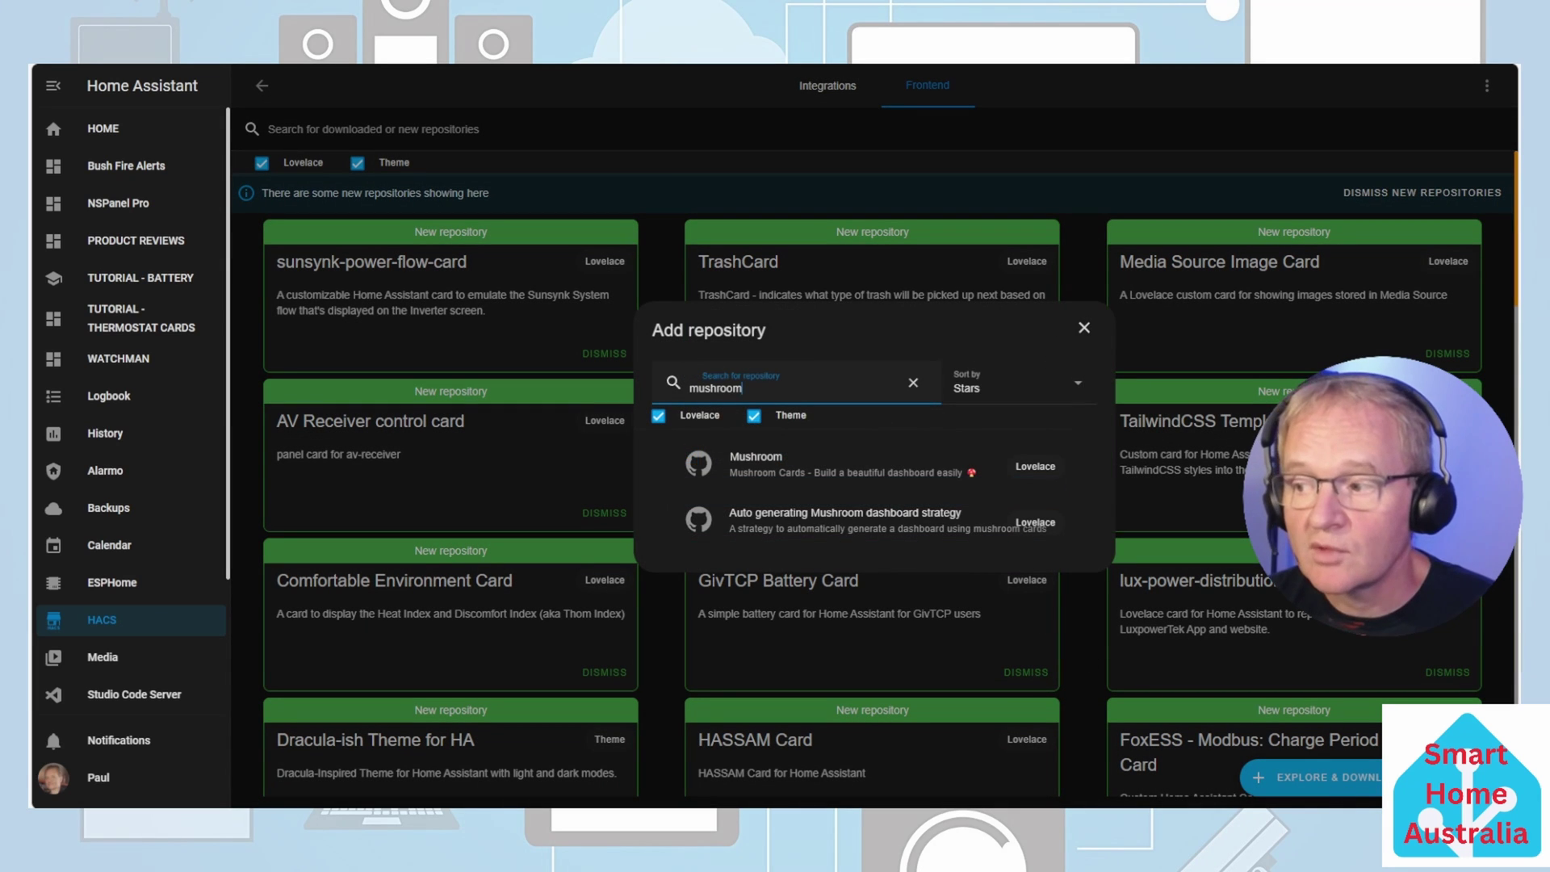
{"action": "left_click", "coordinate": [761, 473]}
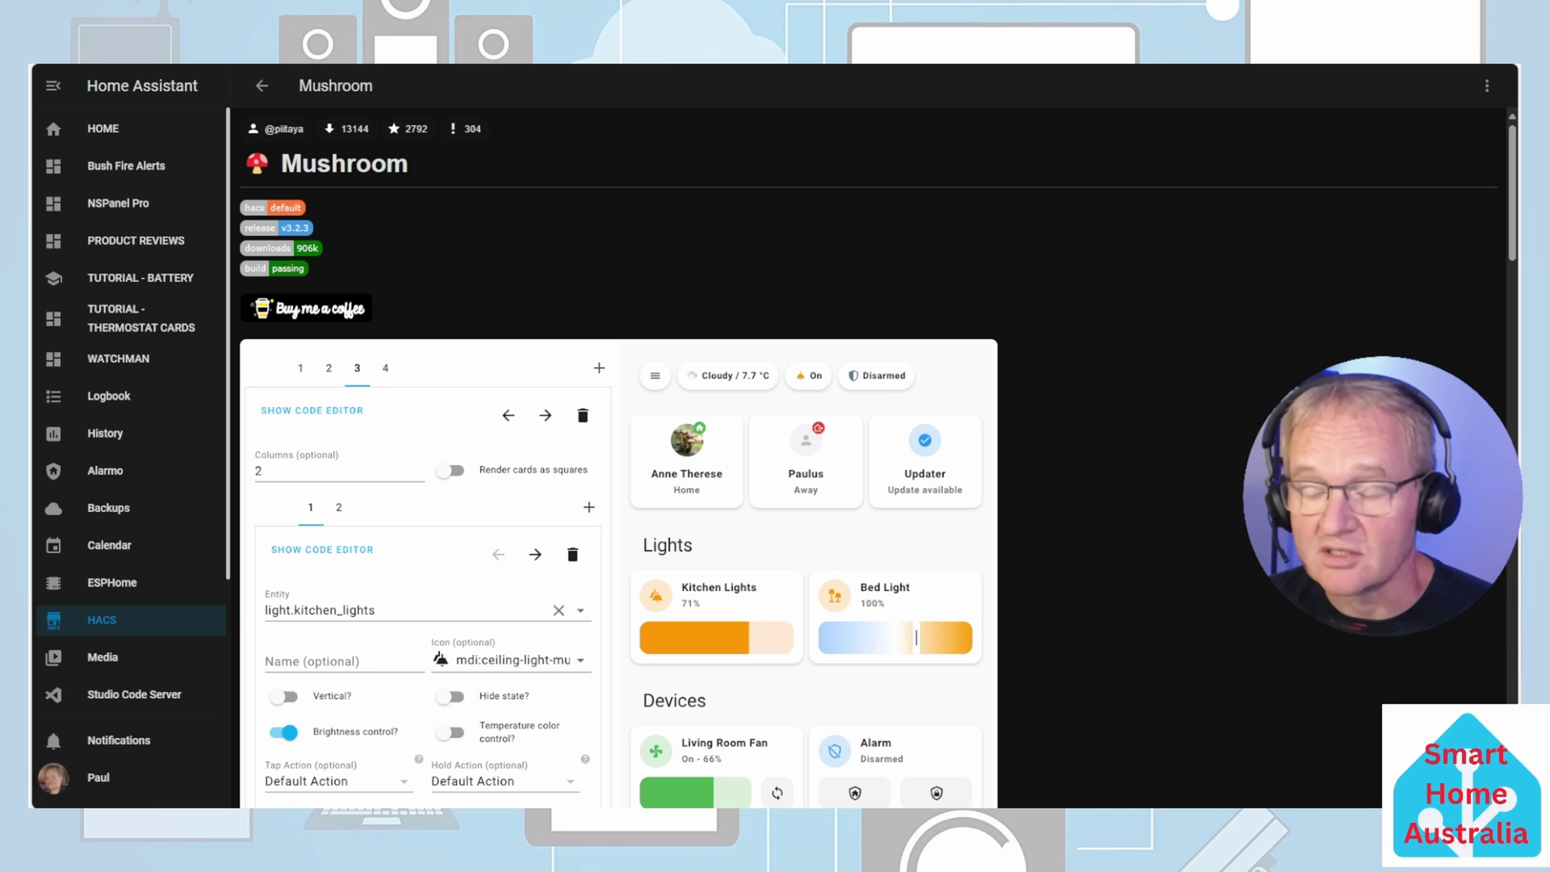
{"action": "left_click", "coordinate": [1453, 779]}
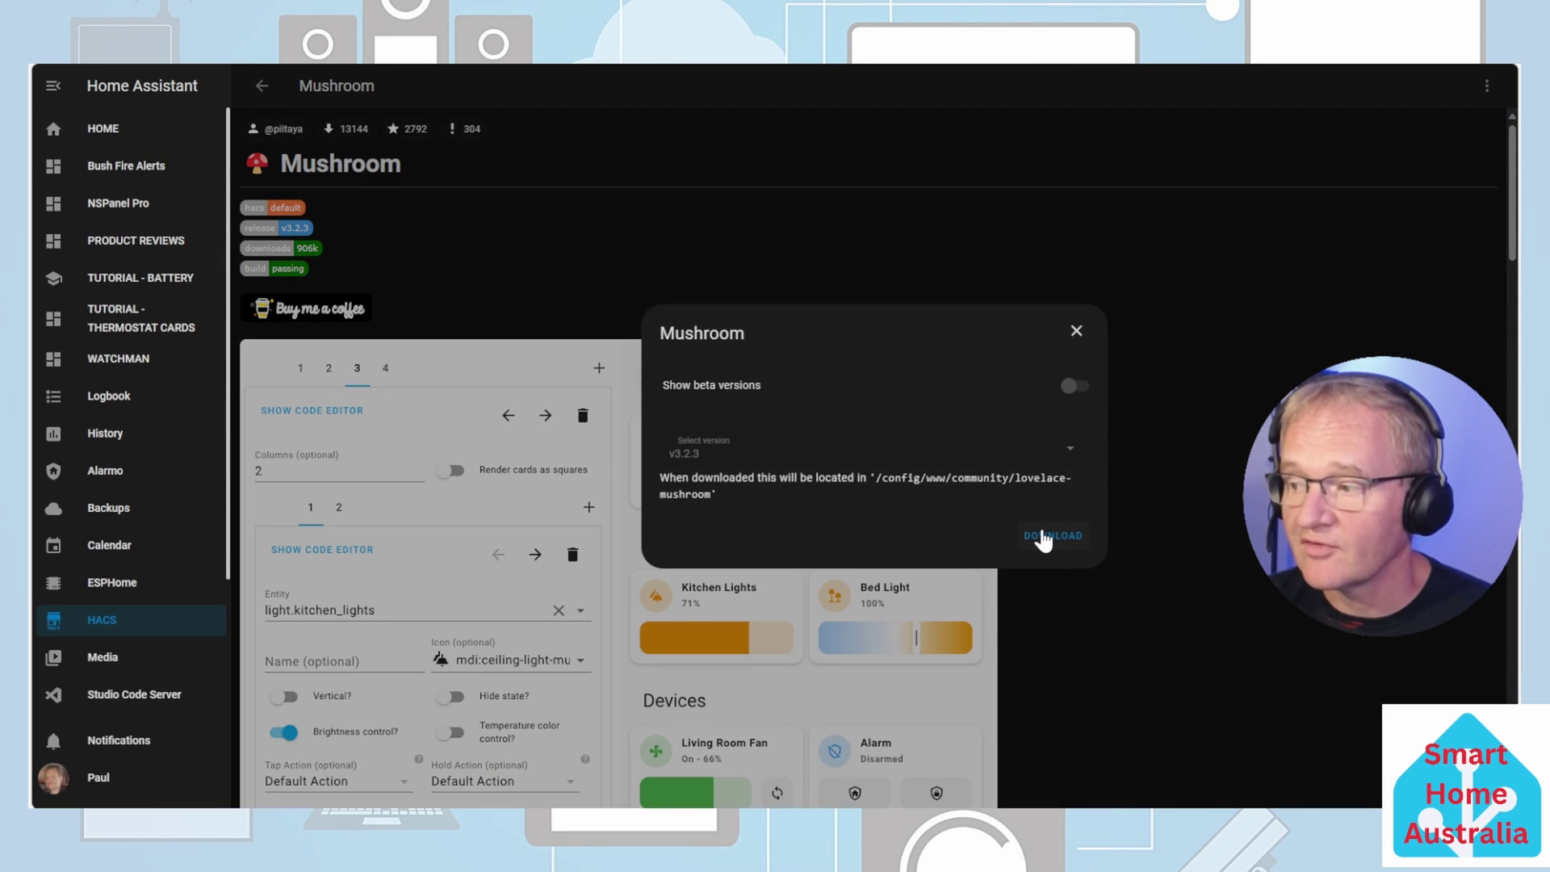
{"action": "left_click", "coordinate": [1043, 536]}
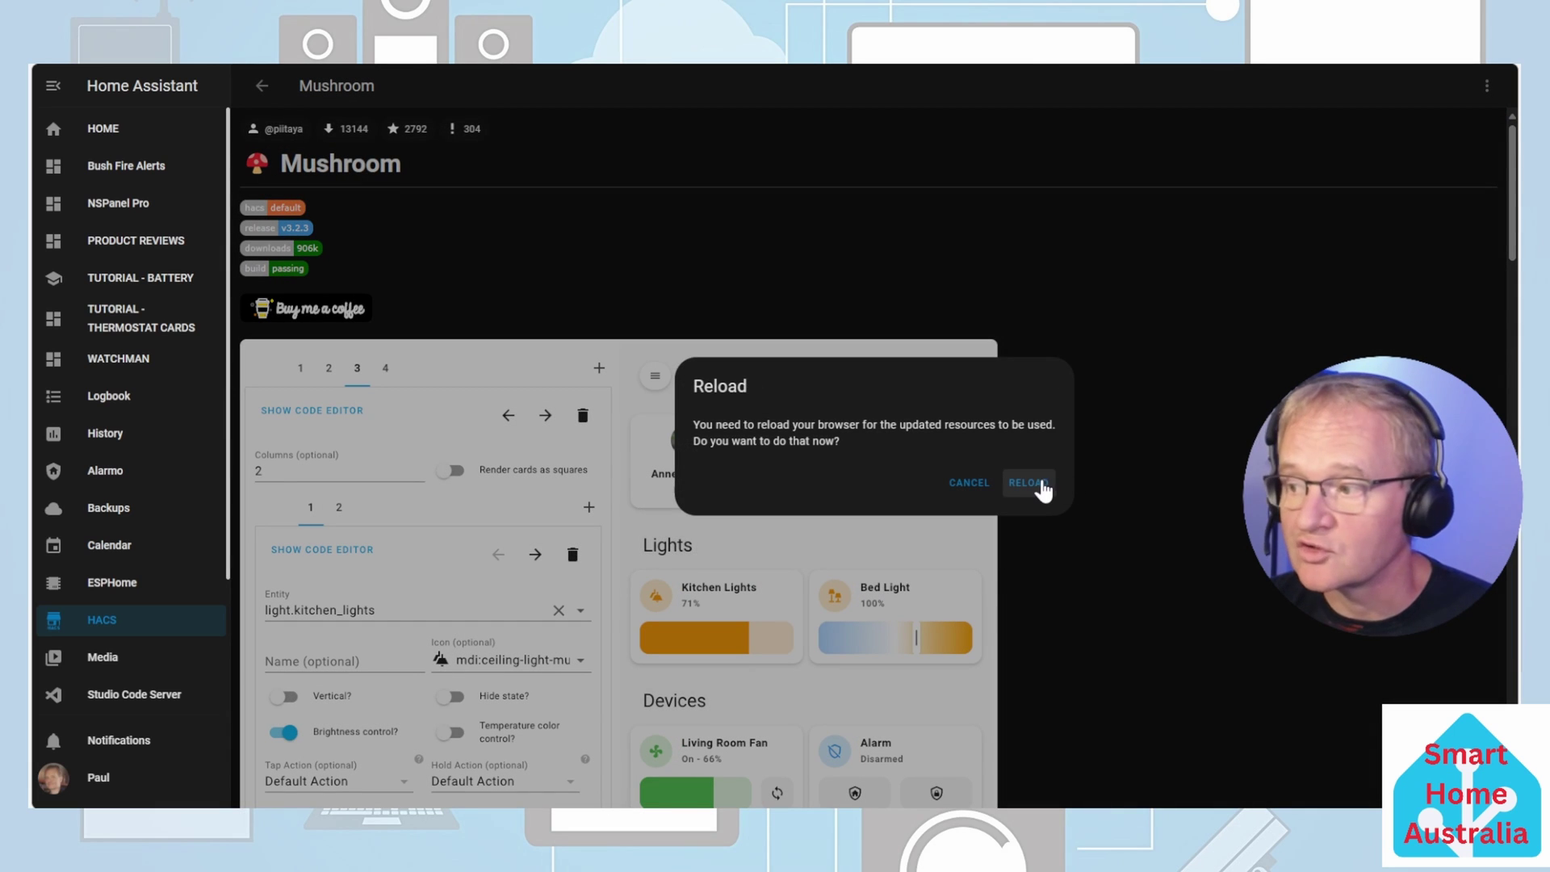
{"action": "left_click", "coordinate": [1031, 483]}
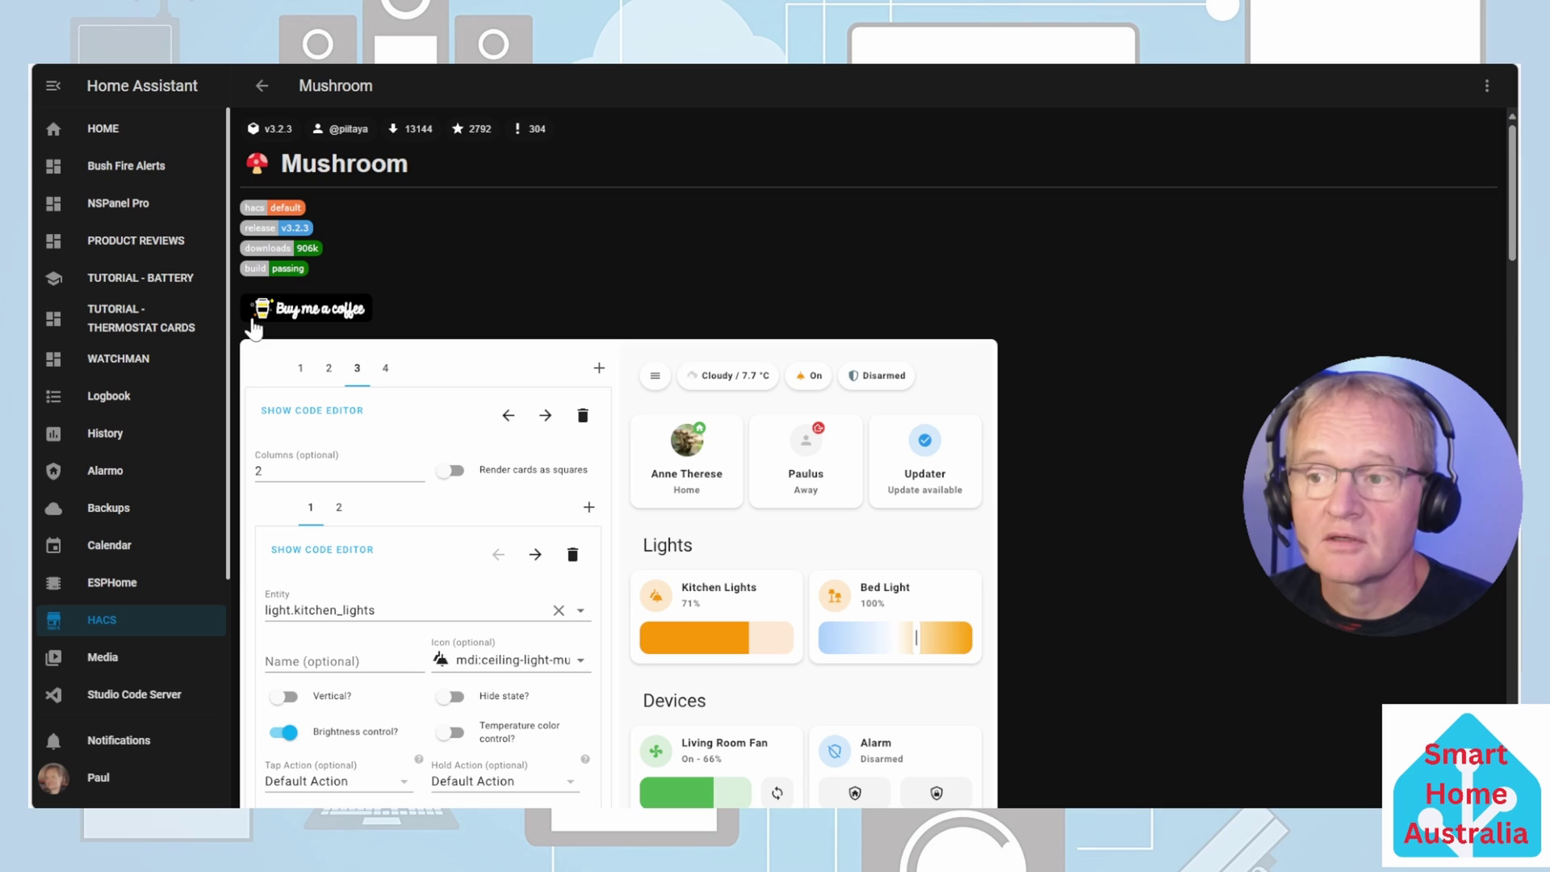
Reopen the Thermostat Cards dashboard for editing and add the custom Mushroom Climate Card, searching the cards for "climate"
{"action": "left_click", "coordinate": [125, 331]}
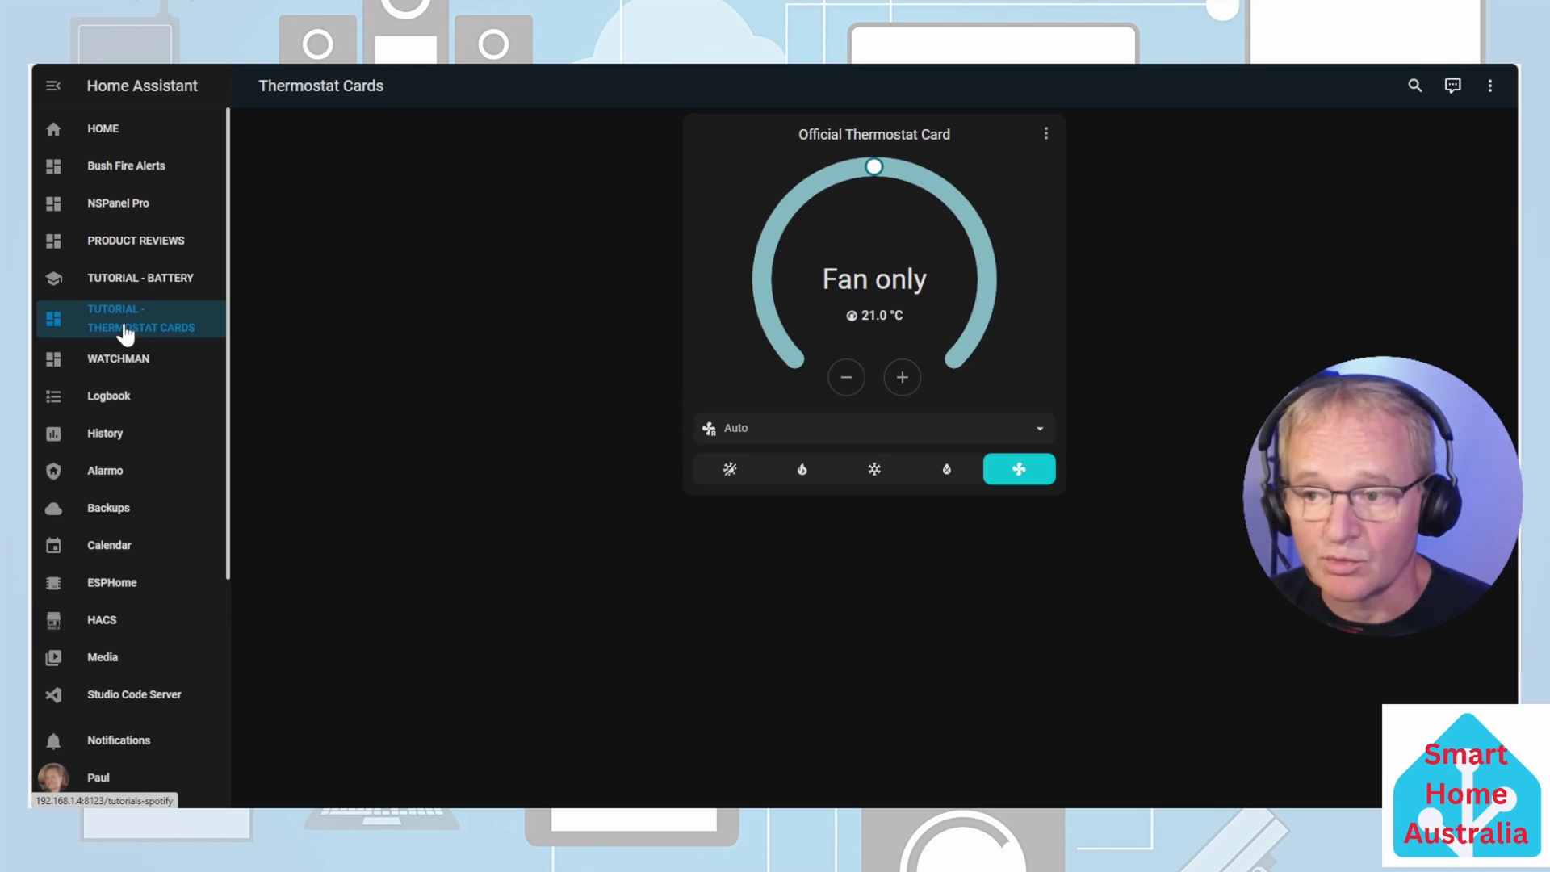
{"action": "left_click", "coordinate": [1490, 90]}
{"action": "left_click", "coordinate": [1453, 131]}
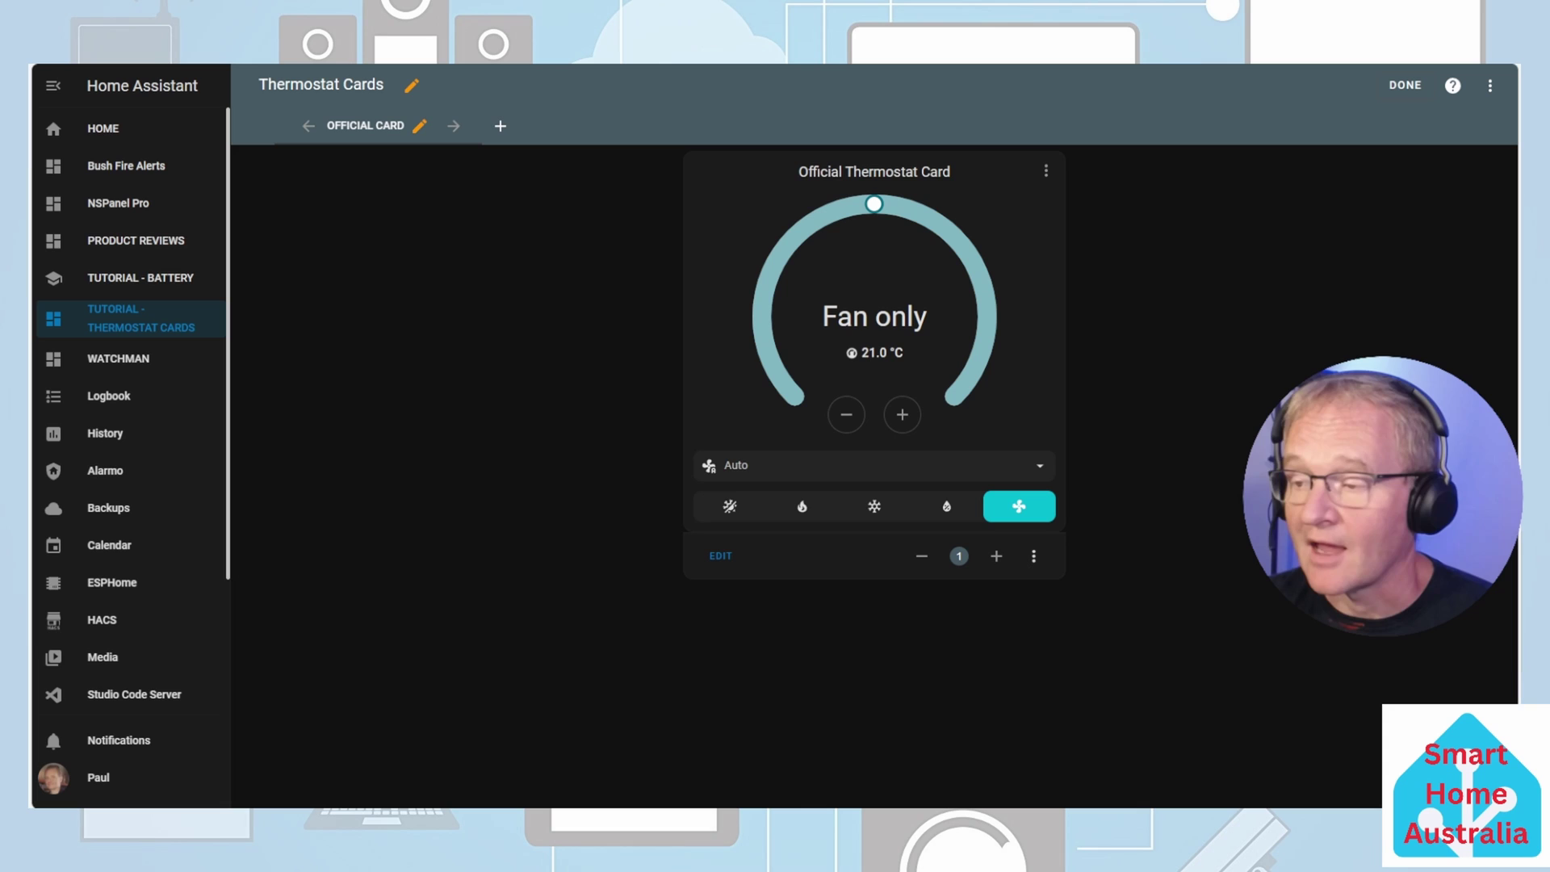
{"action": "left_click", "coordinate": [1321, 766]}
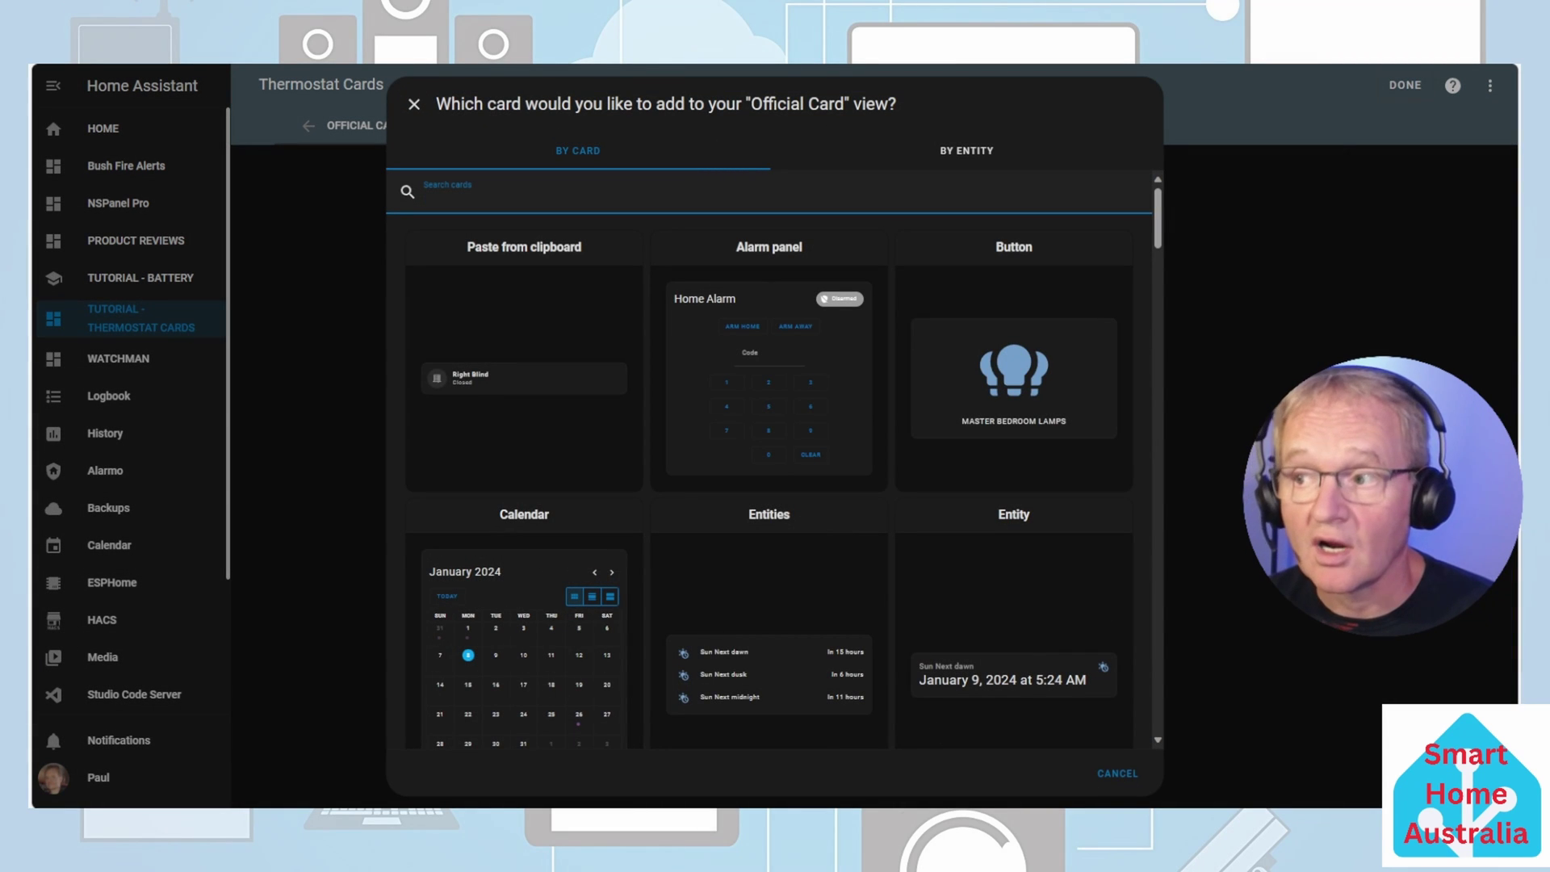
{"action": "type", "text": "climate"}
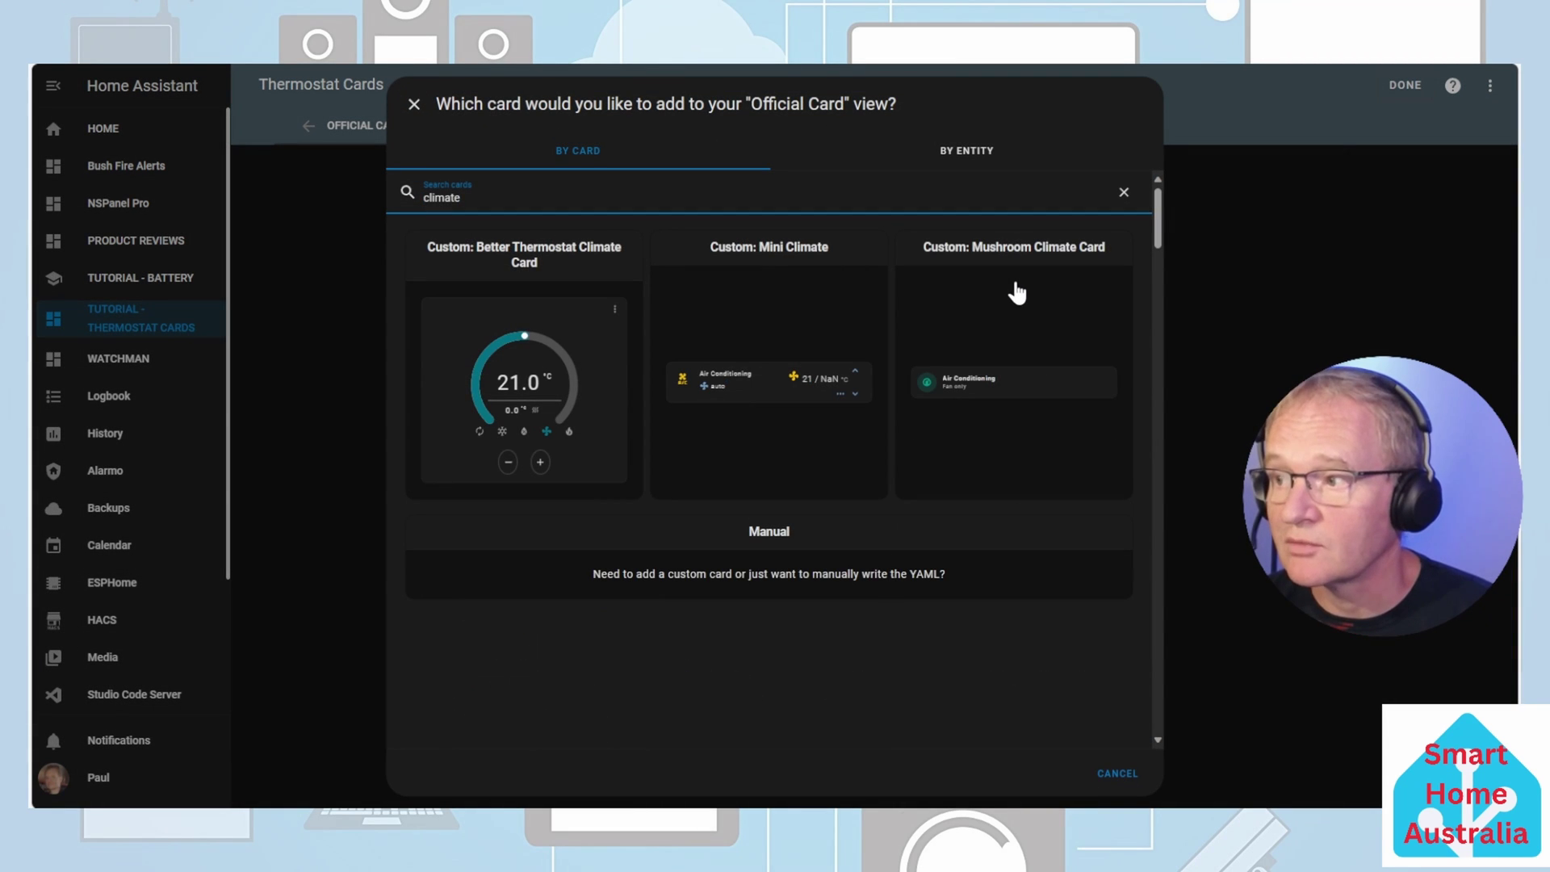
{"action": "left_click", "coordinate": [1019, 328]}
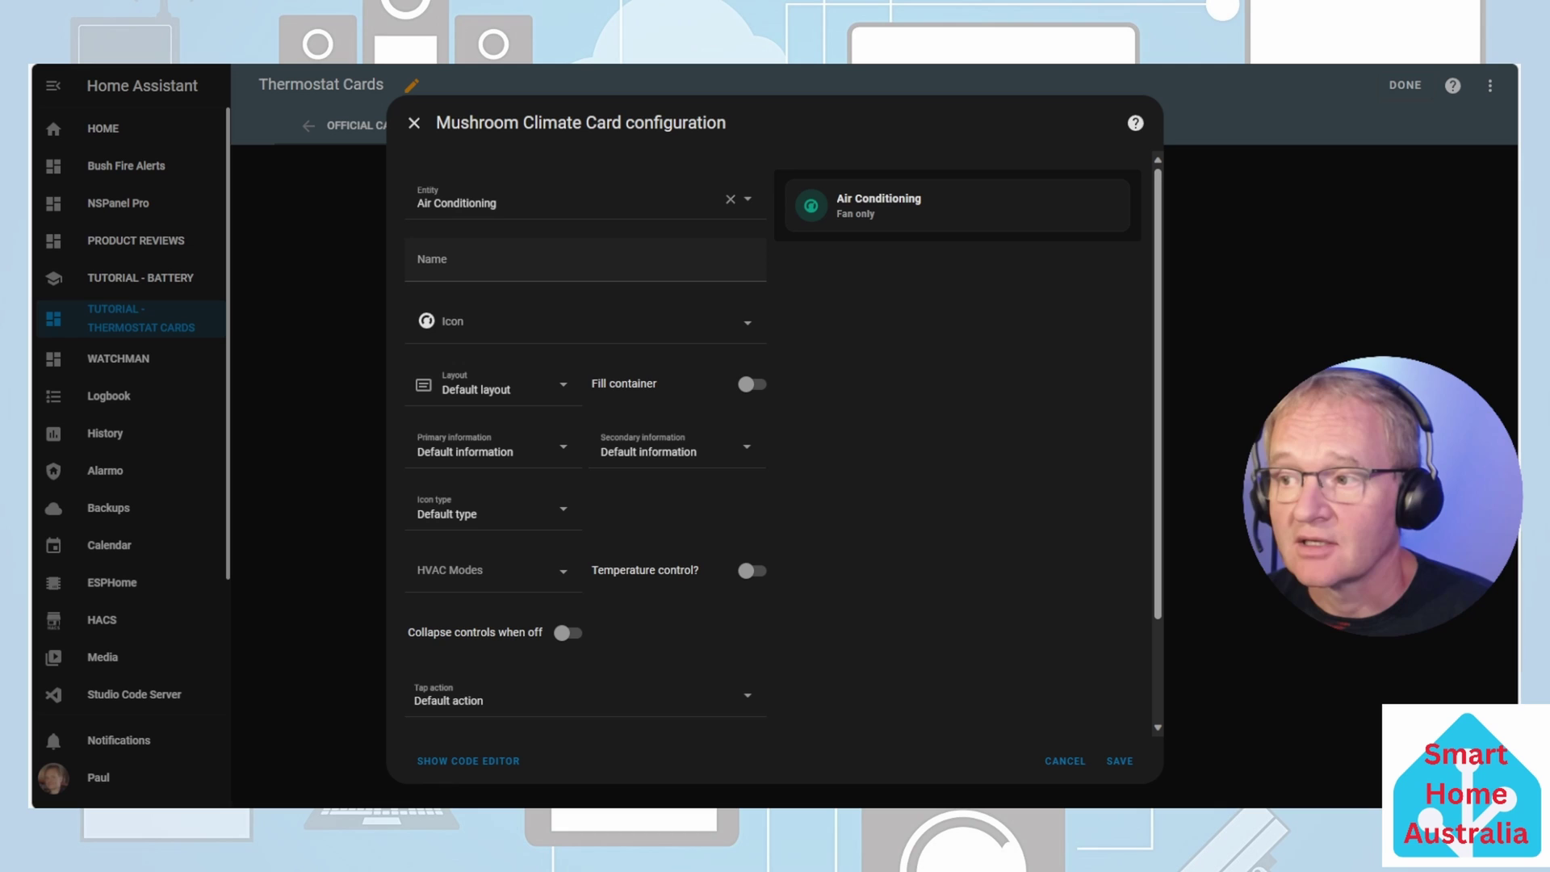
Name the Mushroom card "Mushroom CLimate Card" and set its icon to mdi:air-conditioner
{"action": "left_click", "coordinate": [484, 265]}
{"action": "type", "text": "Mushroom CLimate Card"}
{"action": "key", "text": "Tab"}
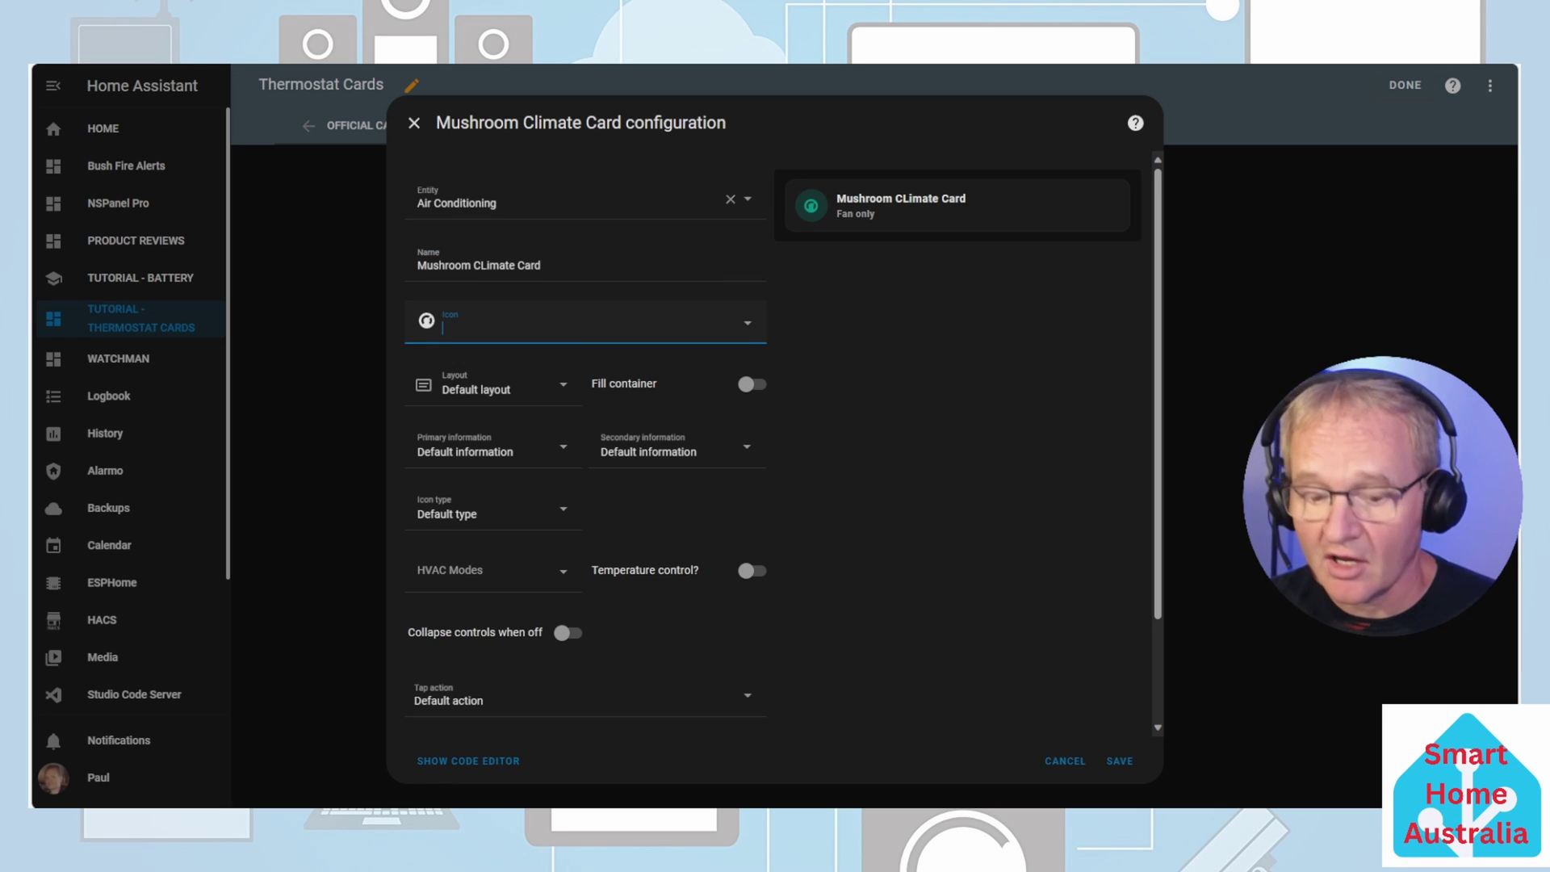
{"action": "type", "text": "air"}
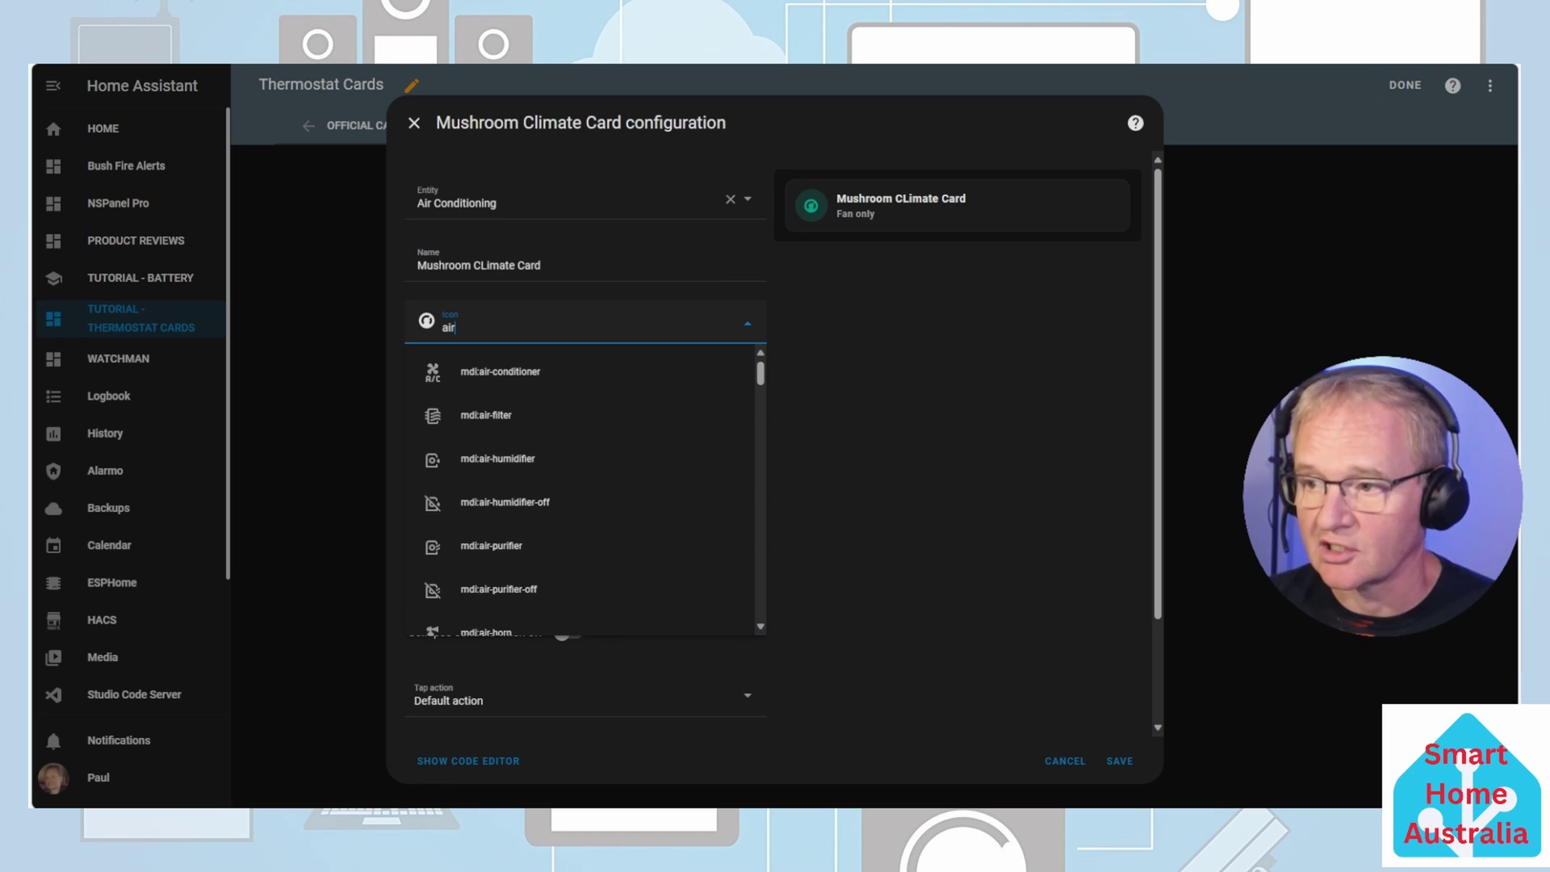
{"action": "left_click", "coordinate": [749, 390]}
Enable Fill container, Temperature control and Collapse controls when off for the Mushroom card, then save it
{"action": "left_click", "coordinate": [749, 386]}
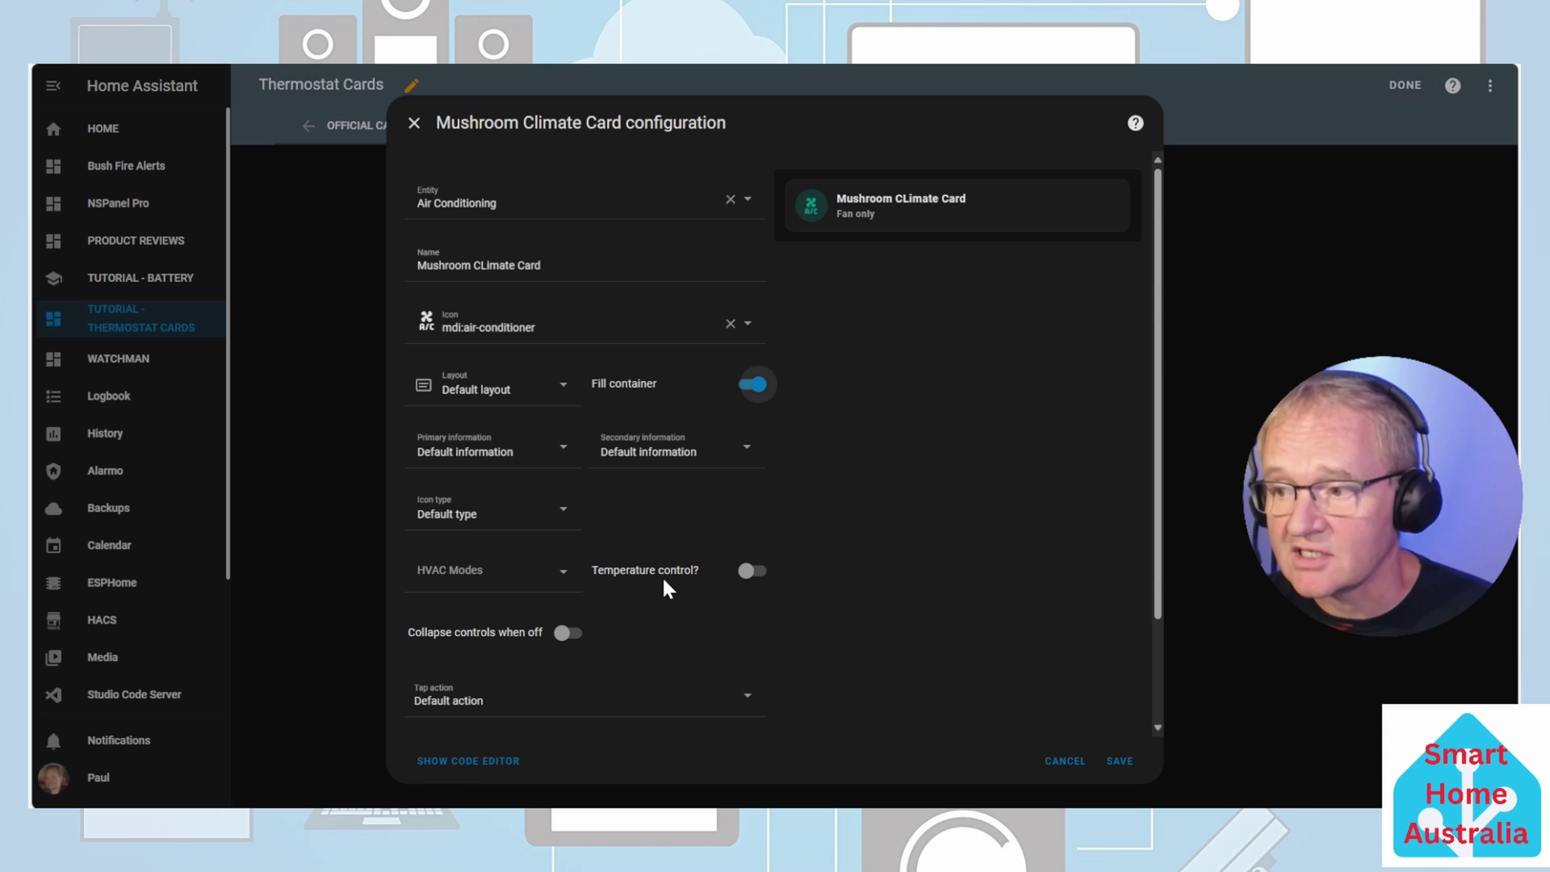
{"action": "left_click", "coordinate": [745, 574]}
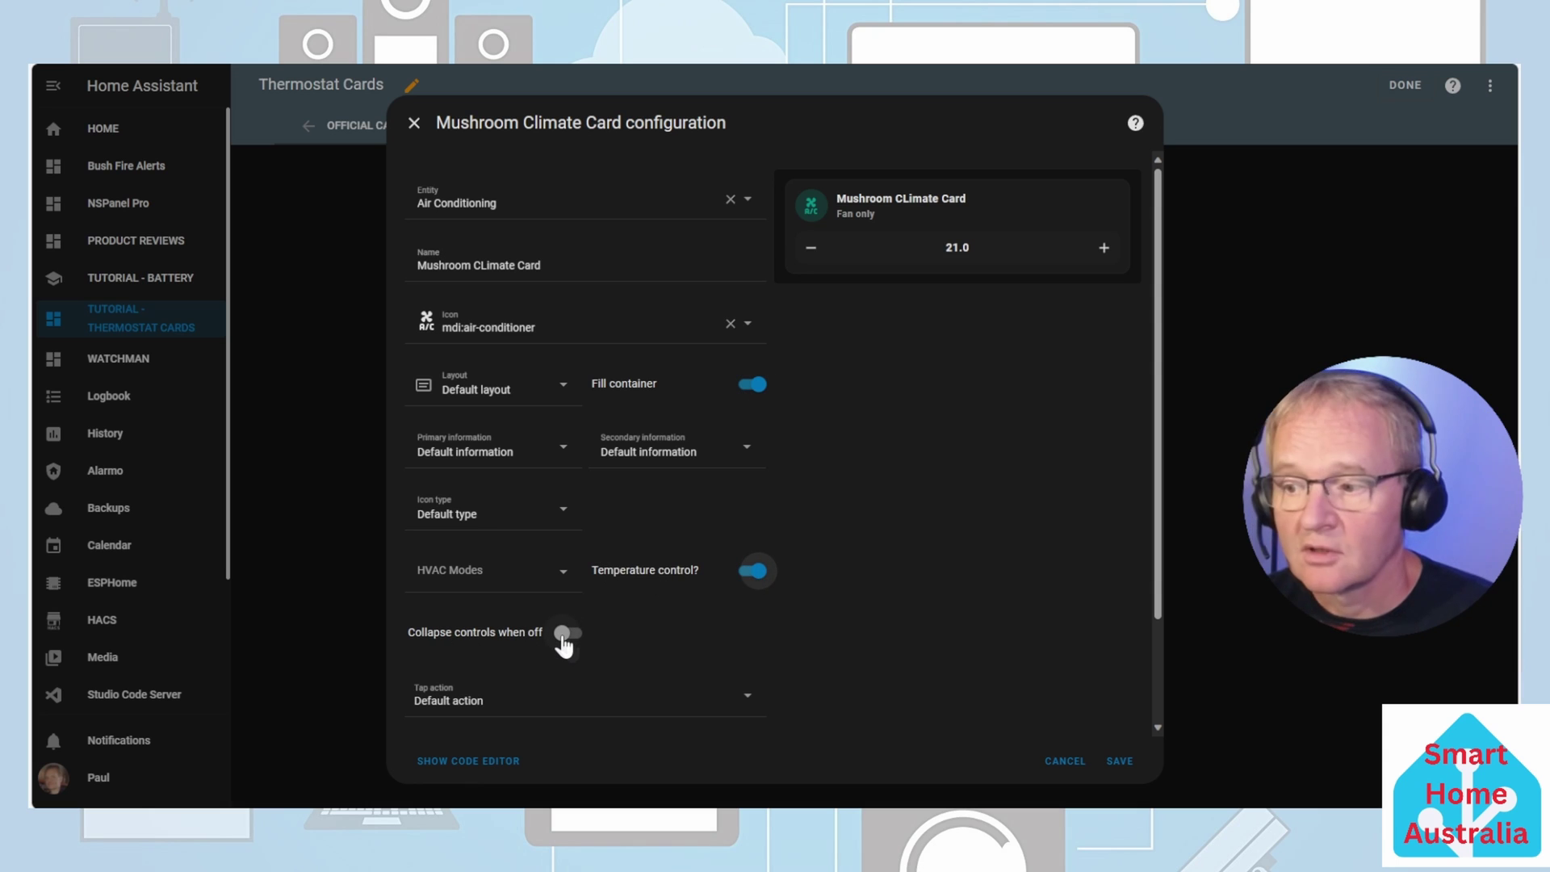
{"action": "left_click", "coordinate": [567, 635]}
{"action": "scroll", "coordinate": [799, 658], "scroll_direction": "down", "scroll_amount": 2}
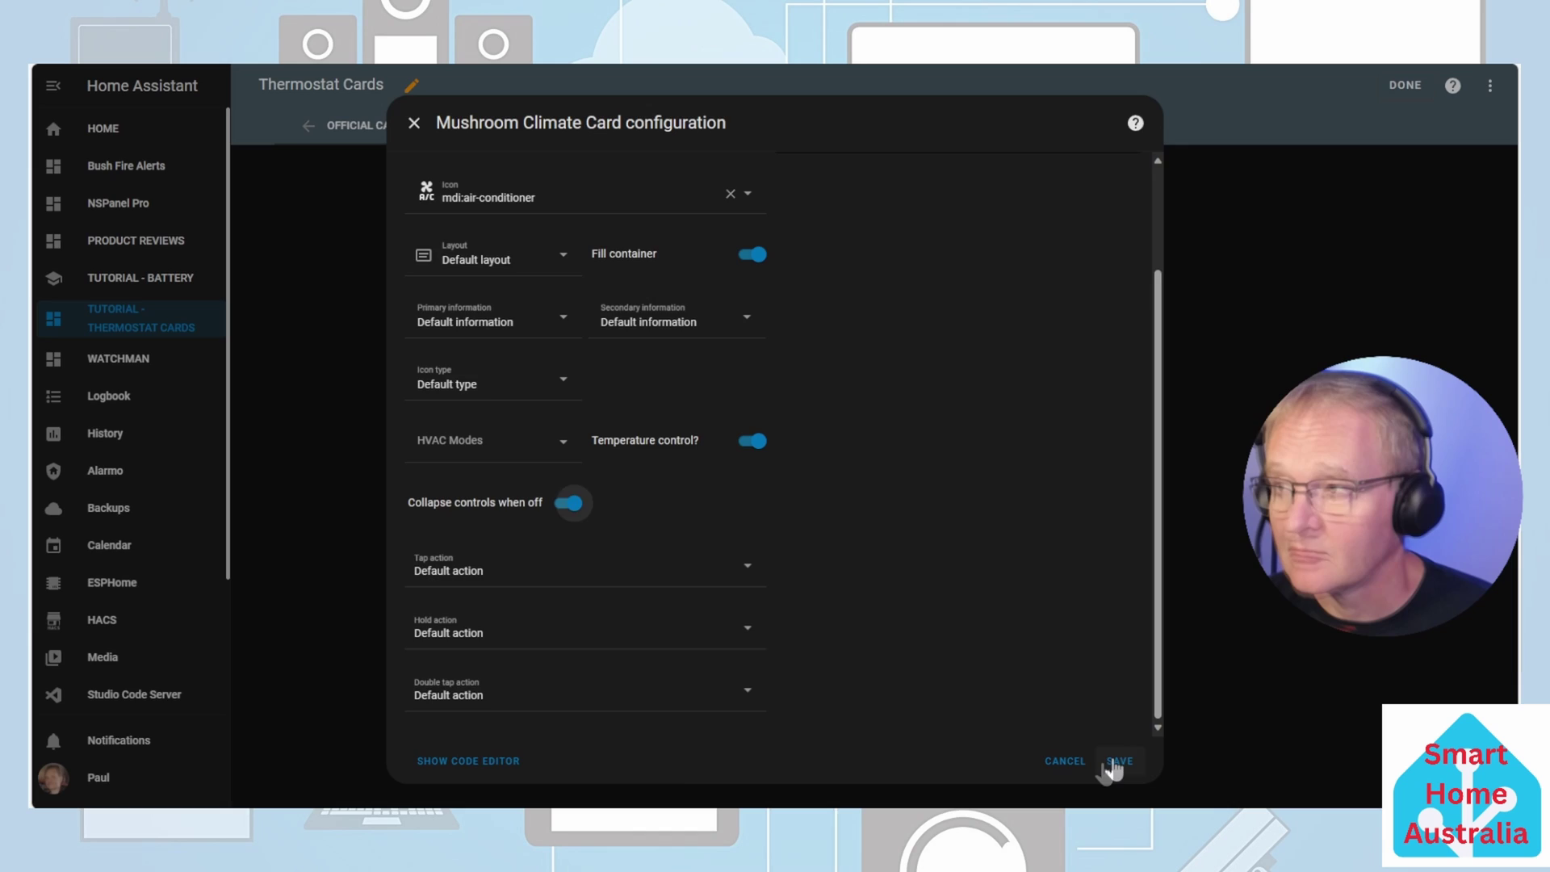
{"action": "left_click", "coordinate": [1119, 761]}
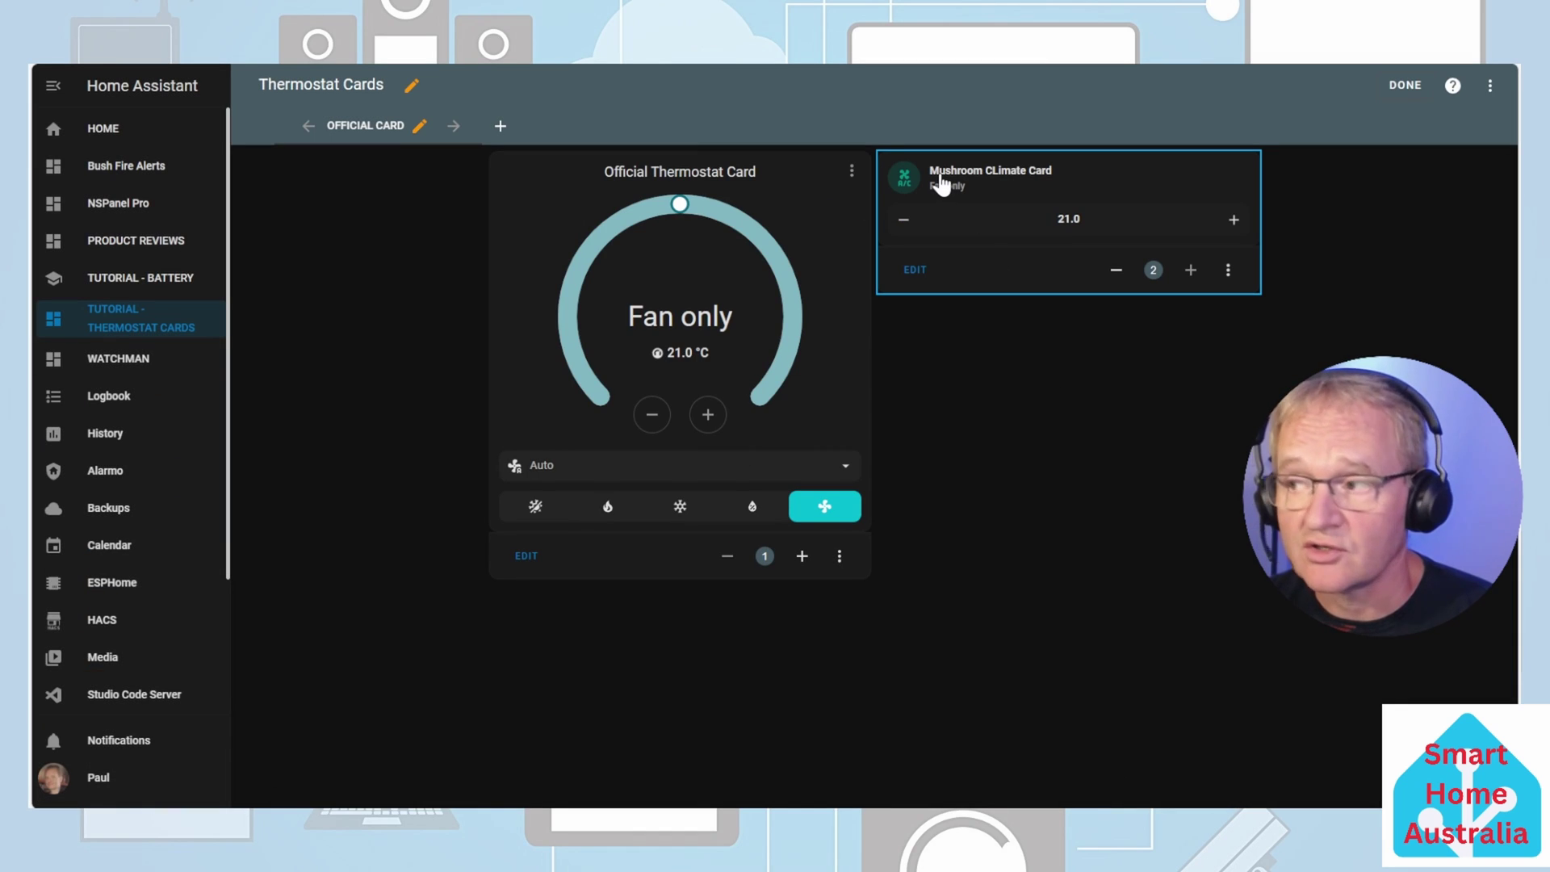
{"action": "left_click", "coordinate": [941, 184]}
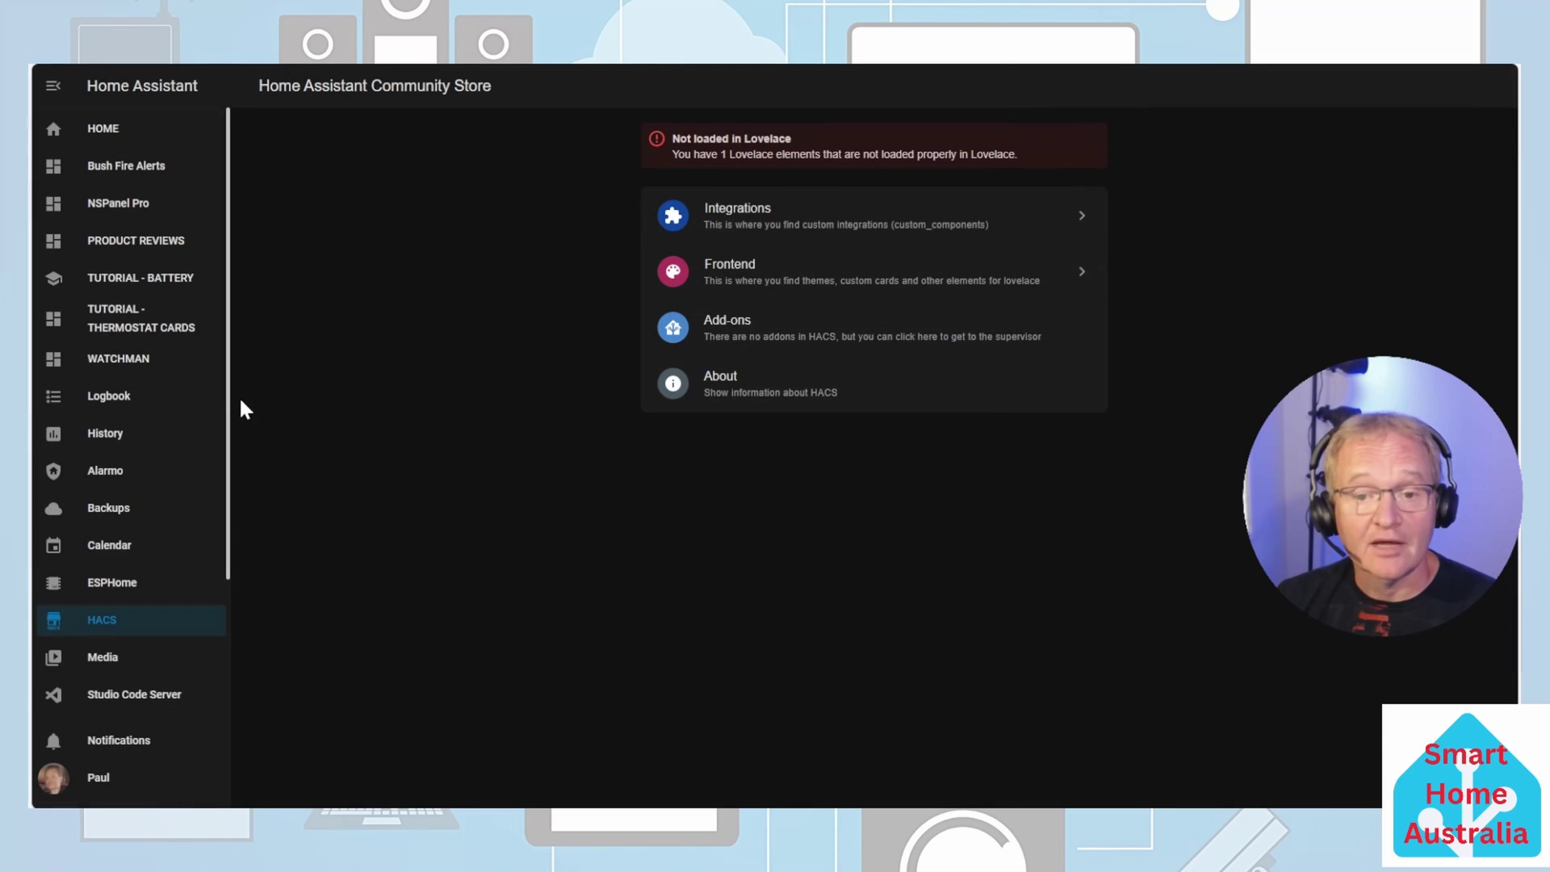
Search the HACS frontend repositories for "mini climate", download the mini climate card v2.7.0 and reload the browser
{"action": "left_click", "coordinate": [733, 278]}
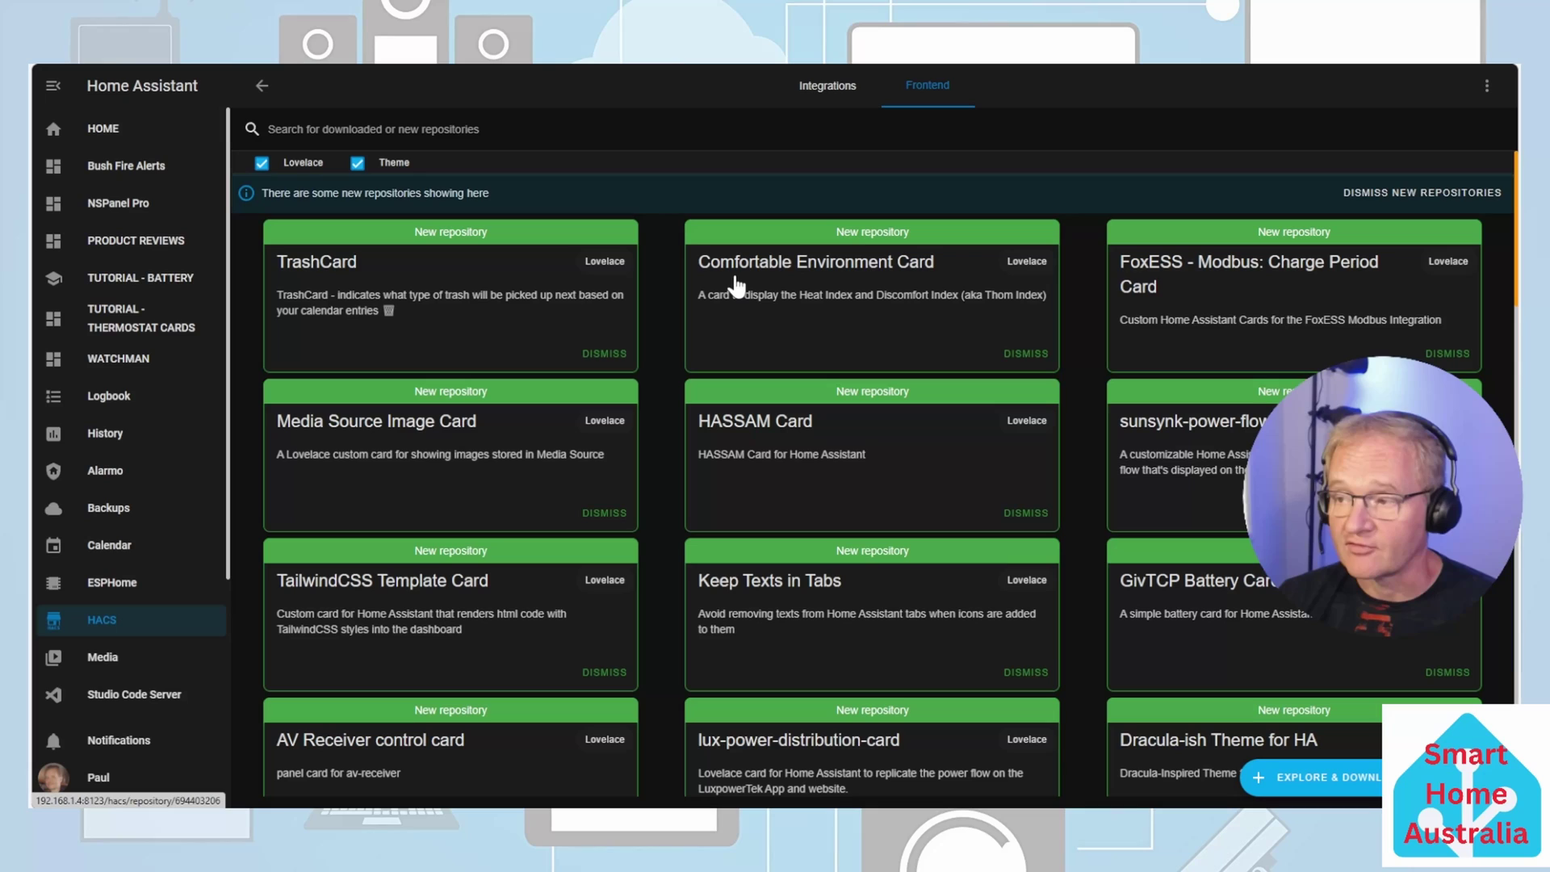
{"action": "left_click", "coordinate": [1364, 778]}
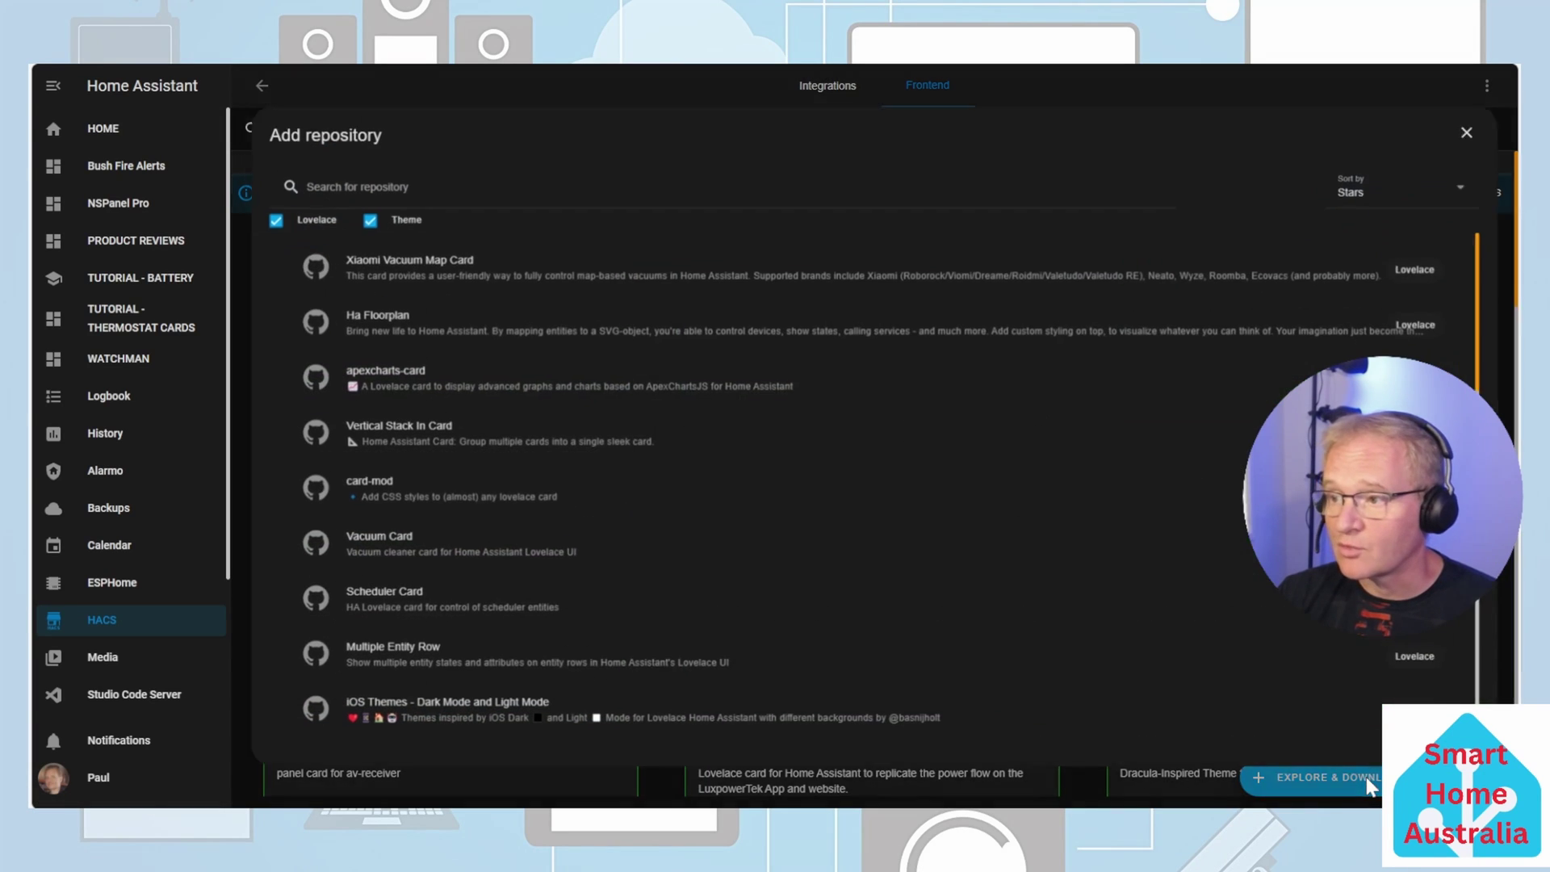
{"action": "type", "text": "mini climate"}
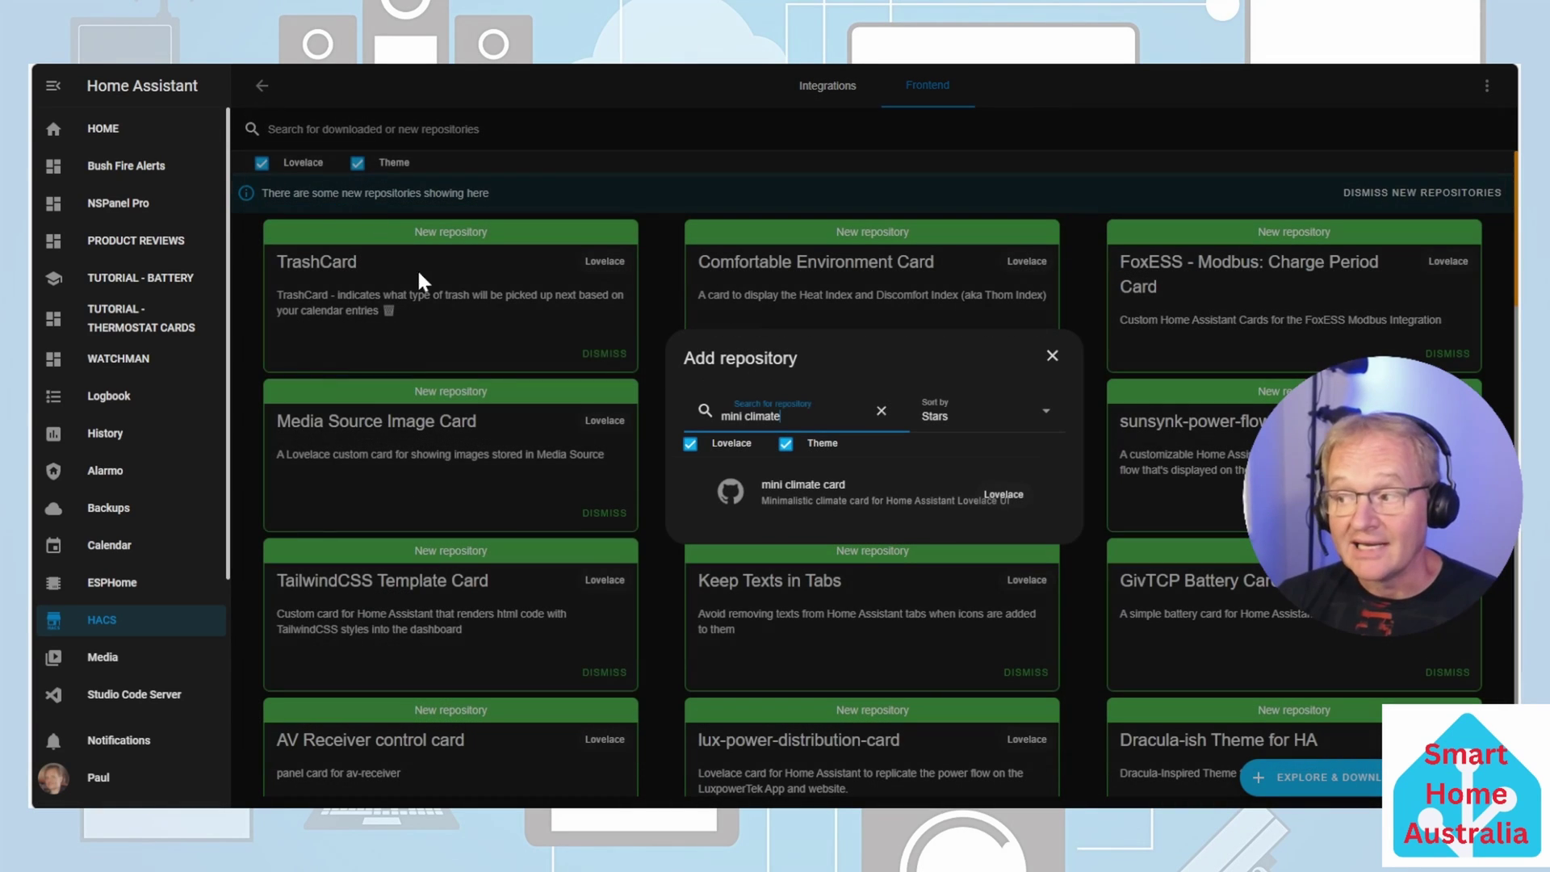
{"action": "left_click", "coordinate": [856, 511]}
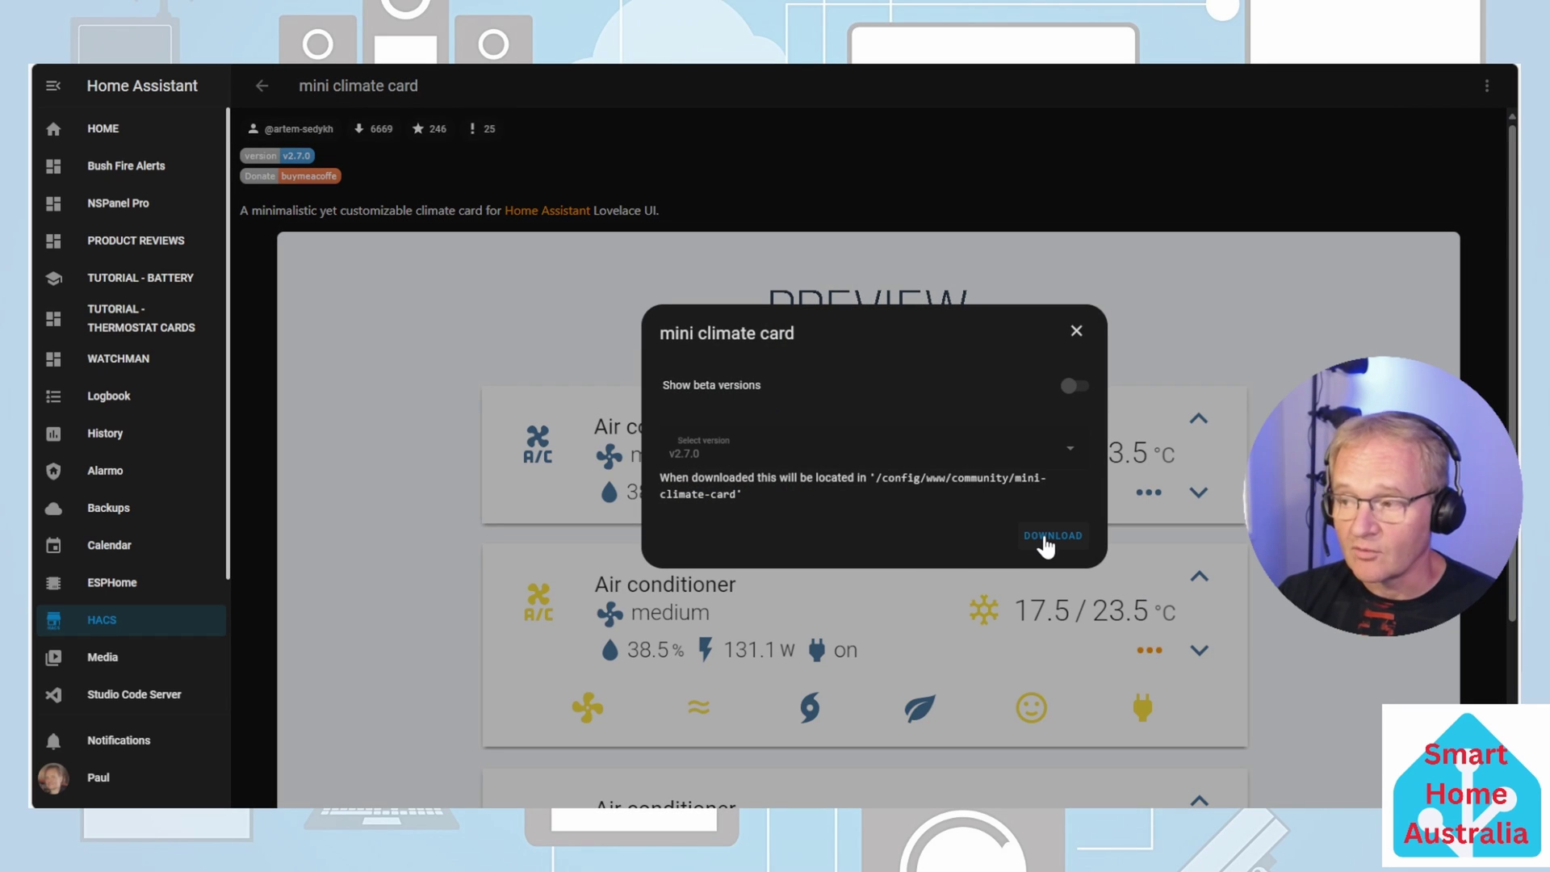
{"action": "left_click", "coordinate": [1046, 539]}
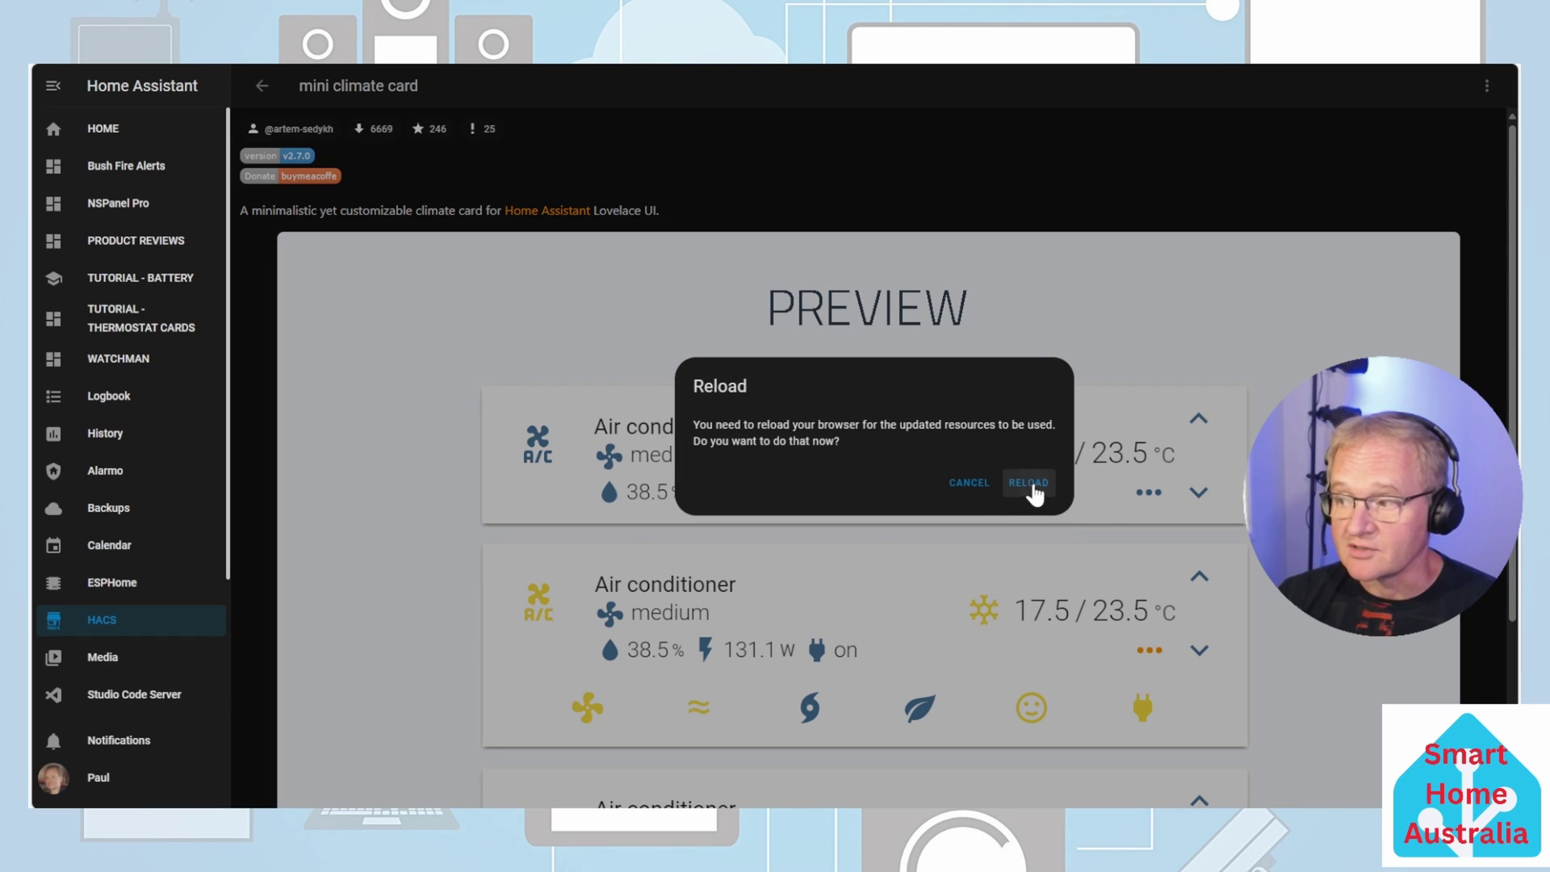
{"action": "left_click", "coordinate": [1030, 486]}
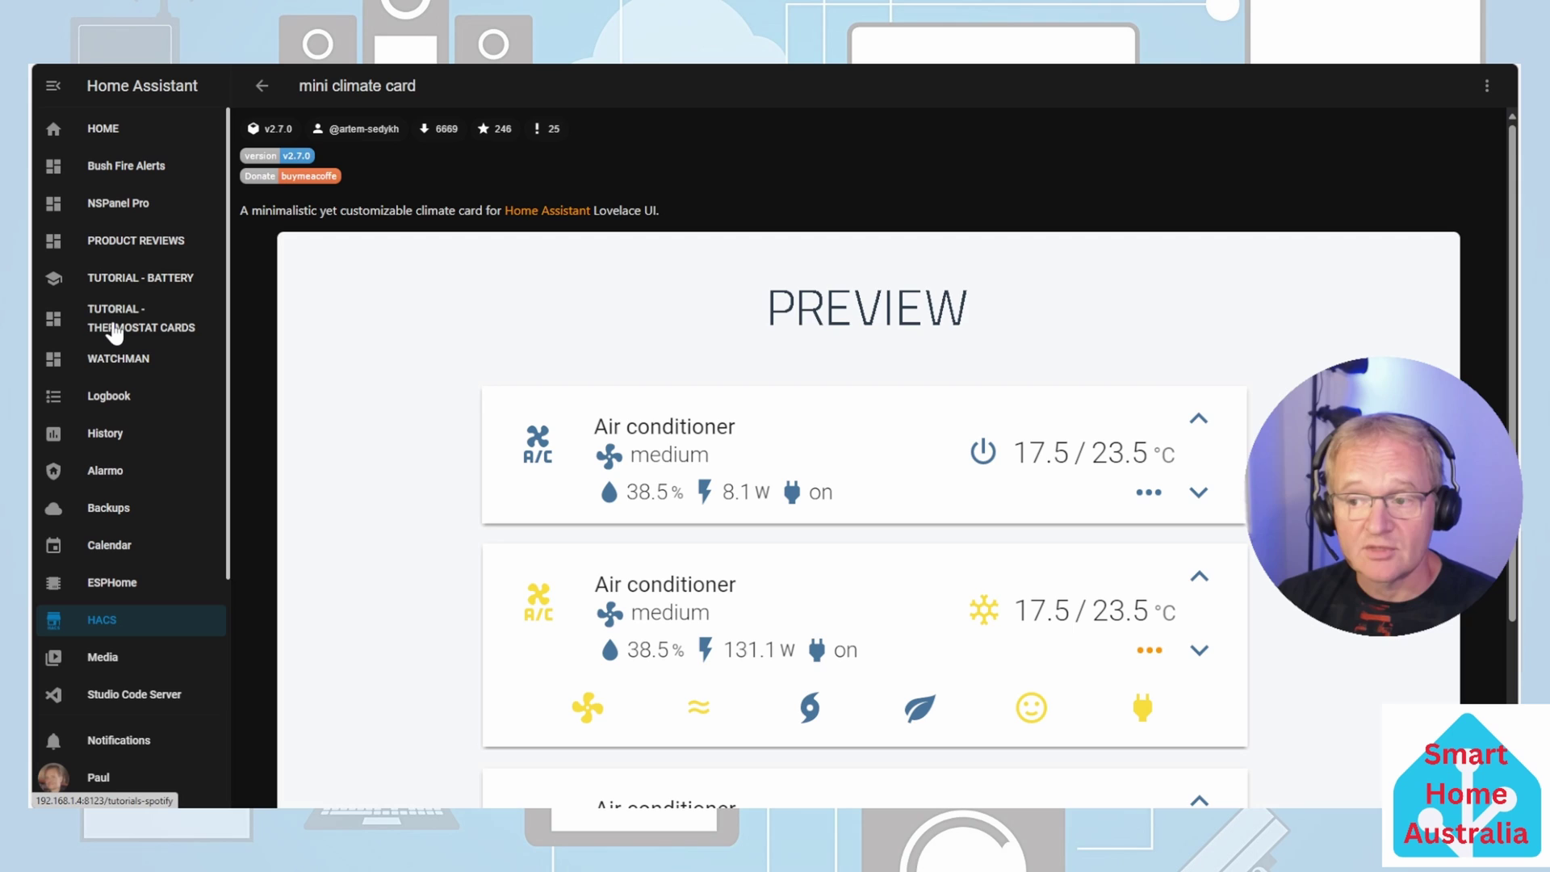
Open the Thermostat Cards dashboard for editing and add the custom Mini Climate card, searching the cards for "mini climate"
{"action": "left_click", "coordinate": [116, 327]}
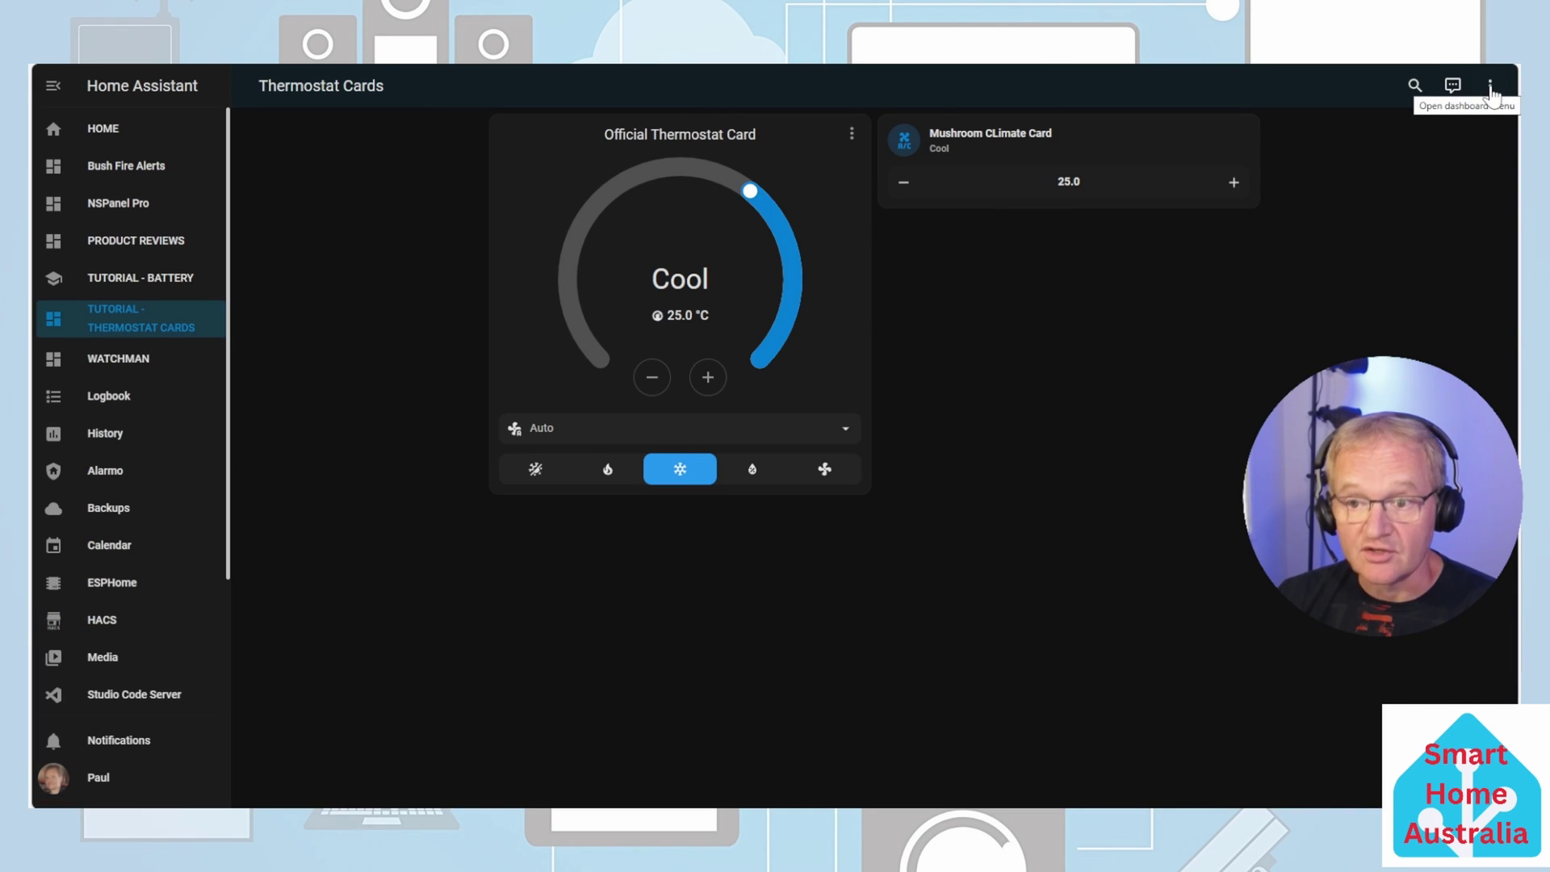
{"action": "left_click", "coordinate": [1491, 87]}
{"action": "left_click", "coordinate": [1452, 129]}
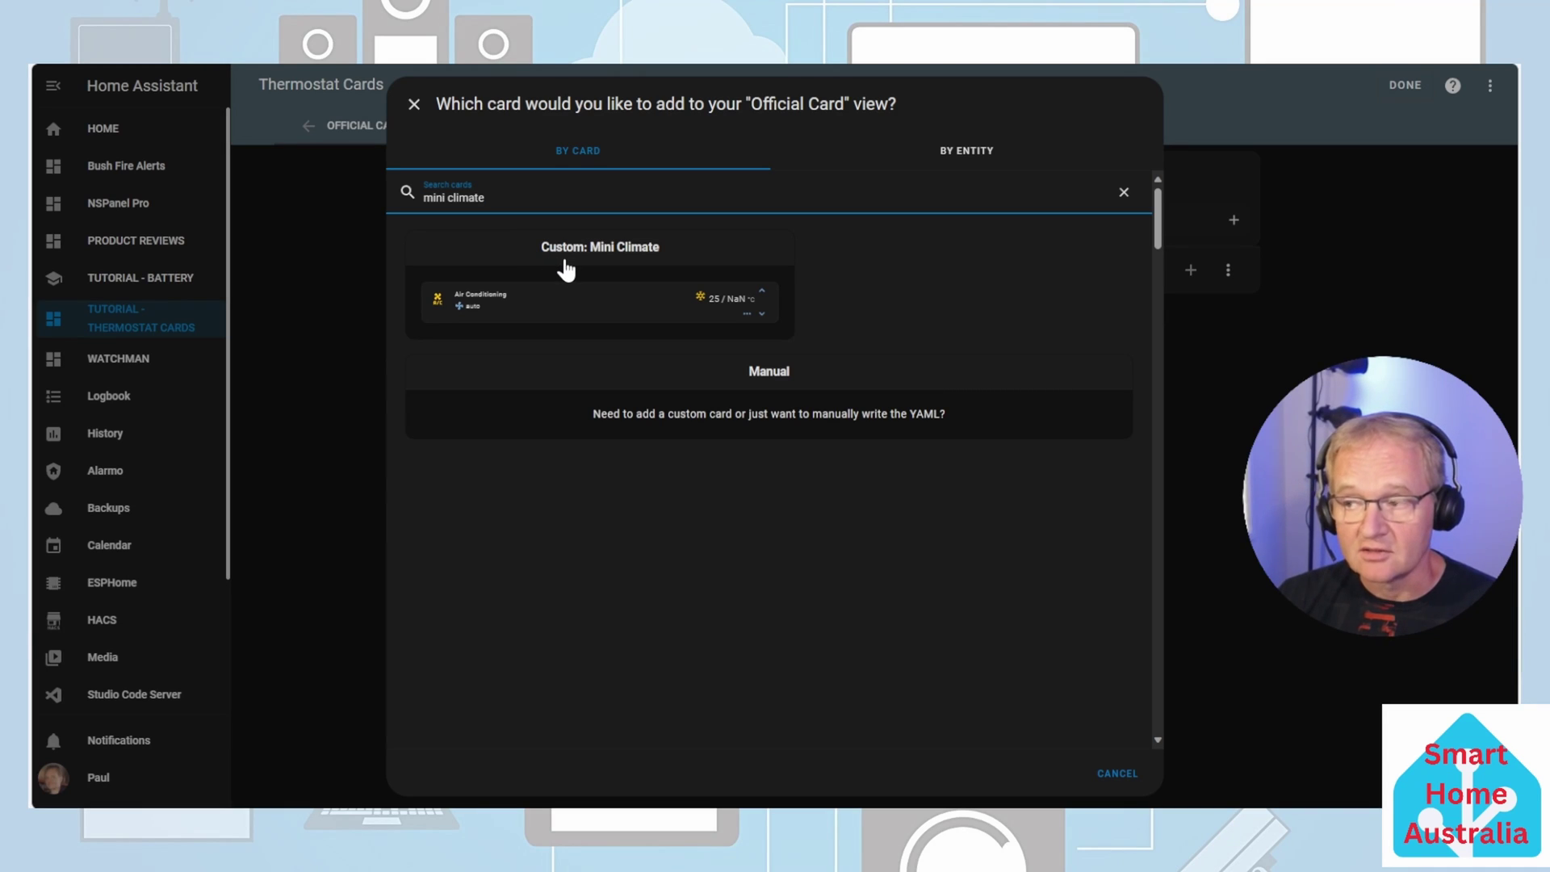
{"action": "left_click", "coordinate": [566, 270]}
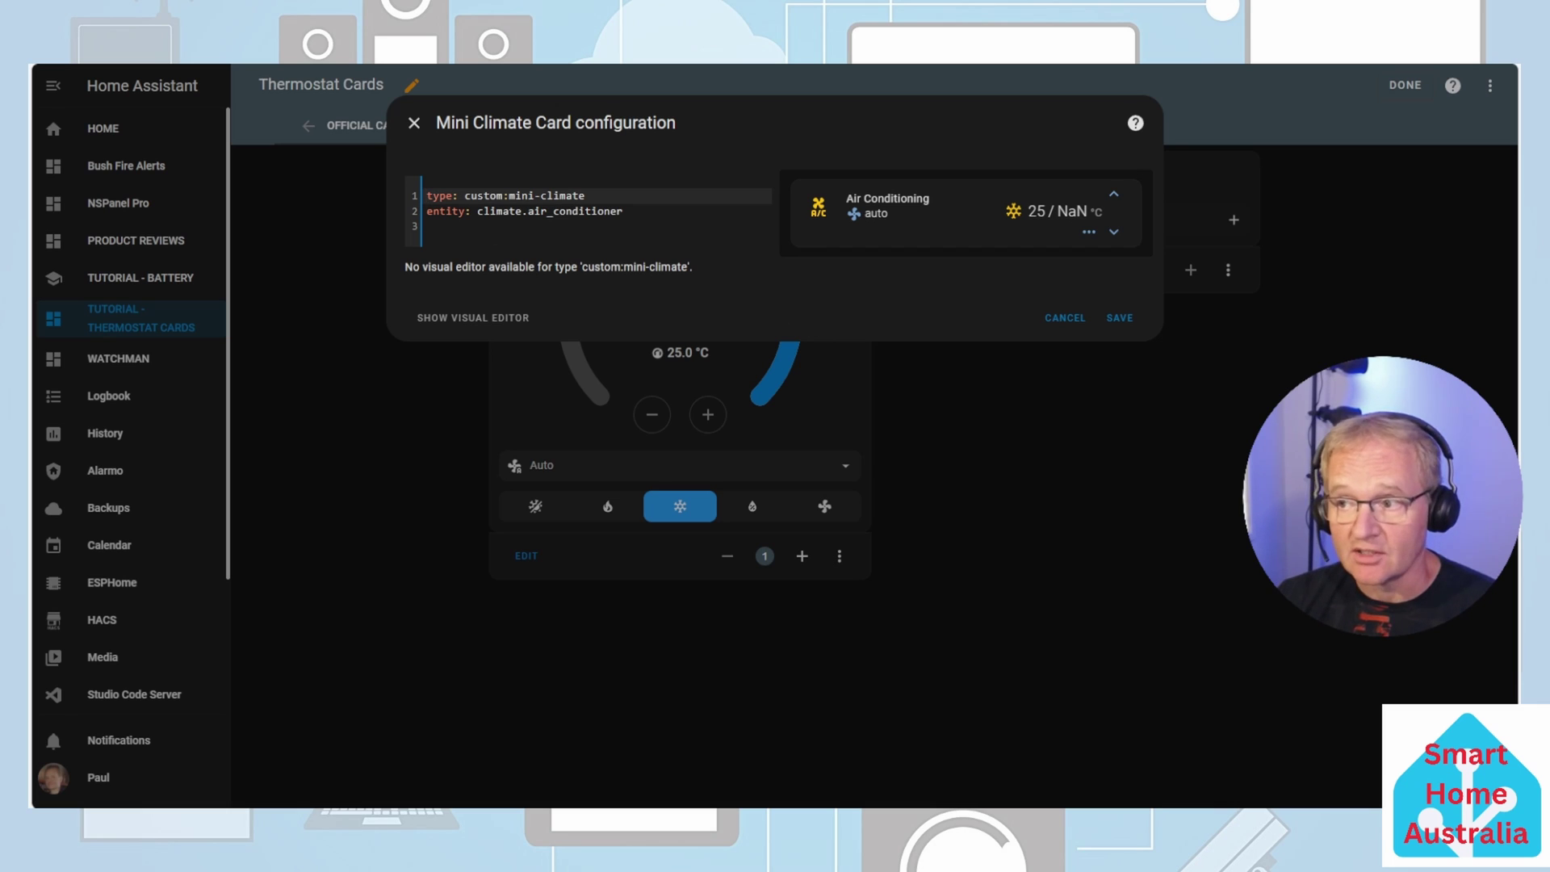
Add the README's temperature example to the Mini Climate card's YAML, from hide_current_temperature (value < 20) through unit °C, round 1 and source entity
{"action": "left_click", "coordinate": [436, 226]}
{"action": "key", "text": "alt+Tab"}
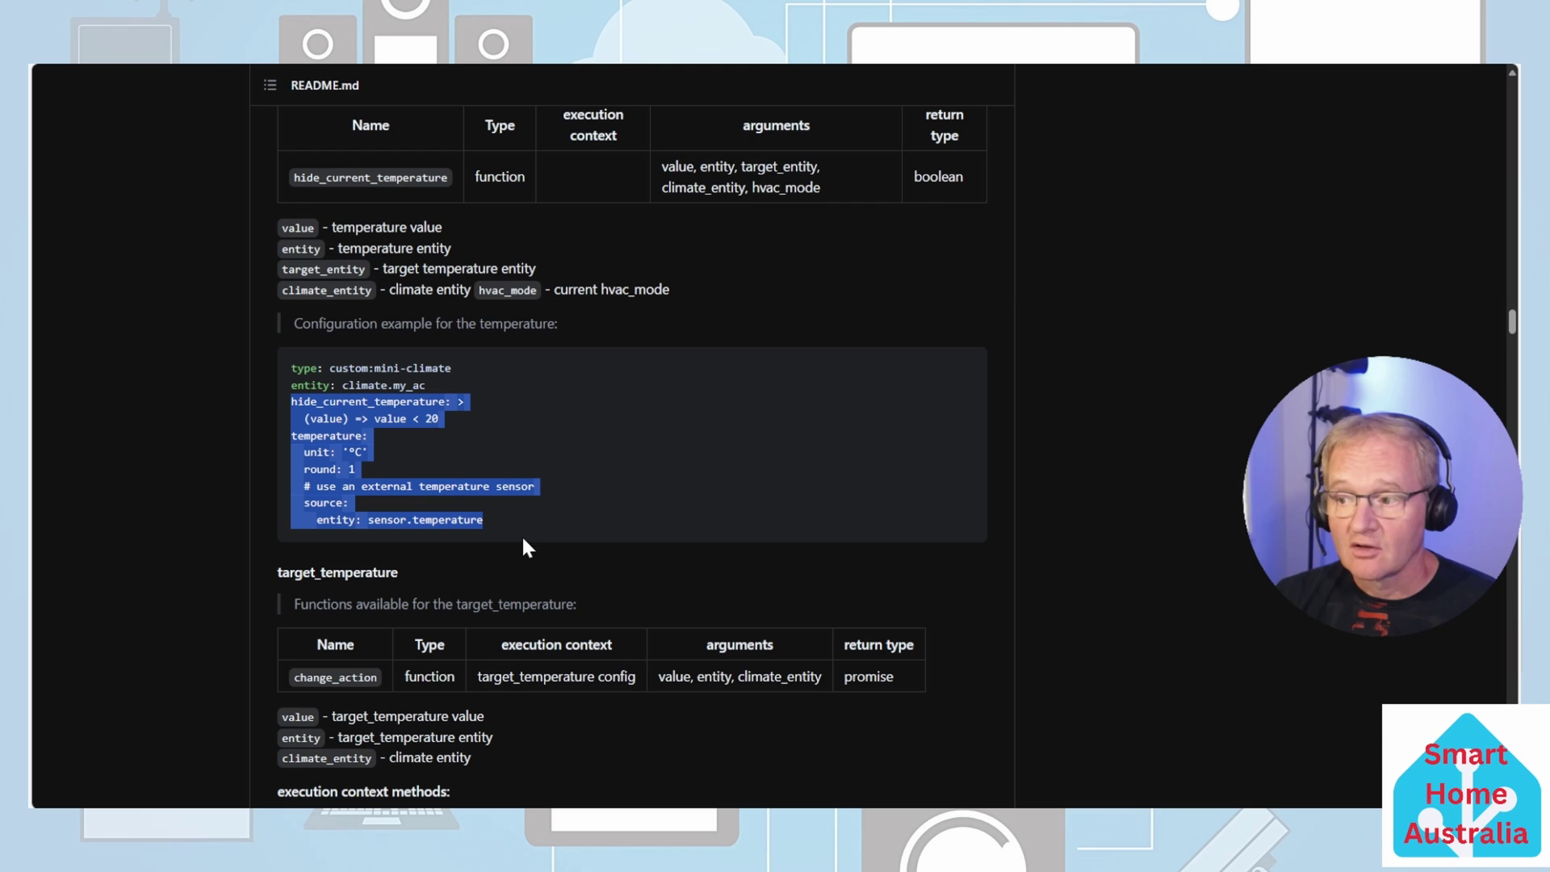
{"action": "key", "text": "alt+Tab"}
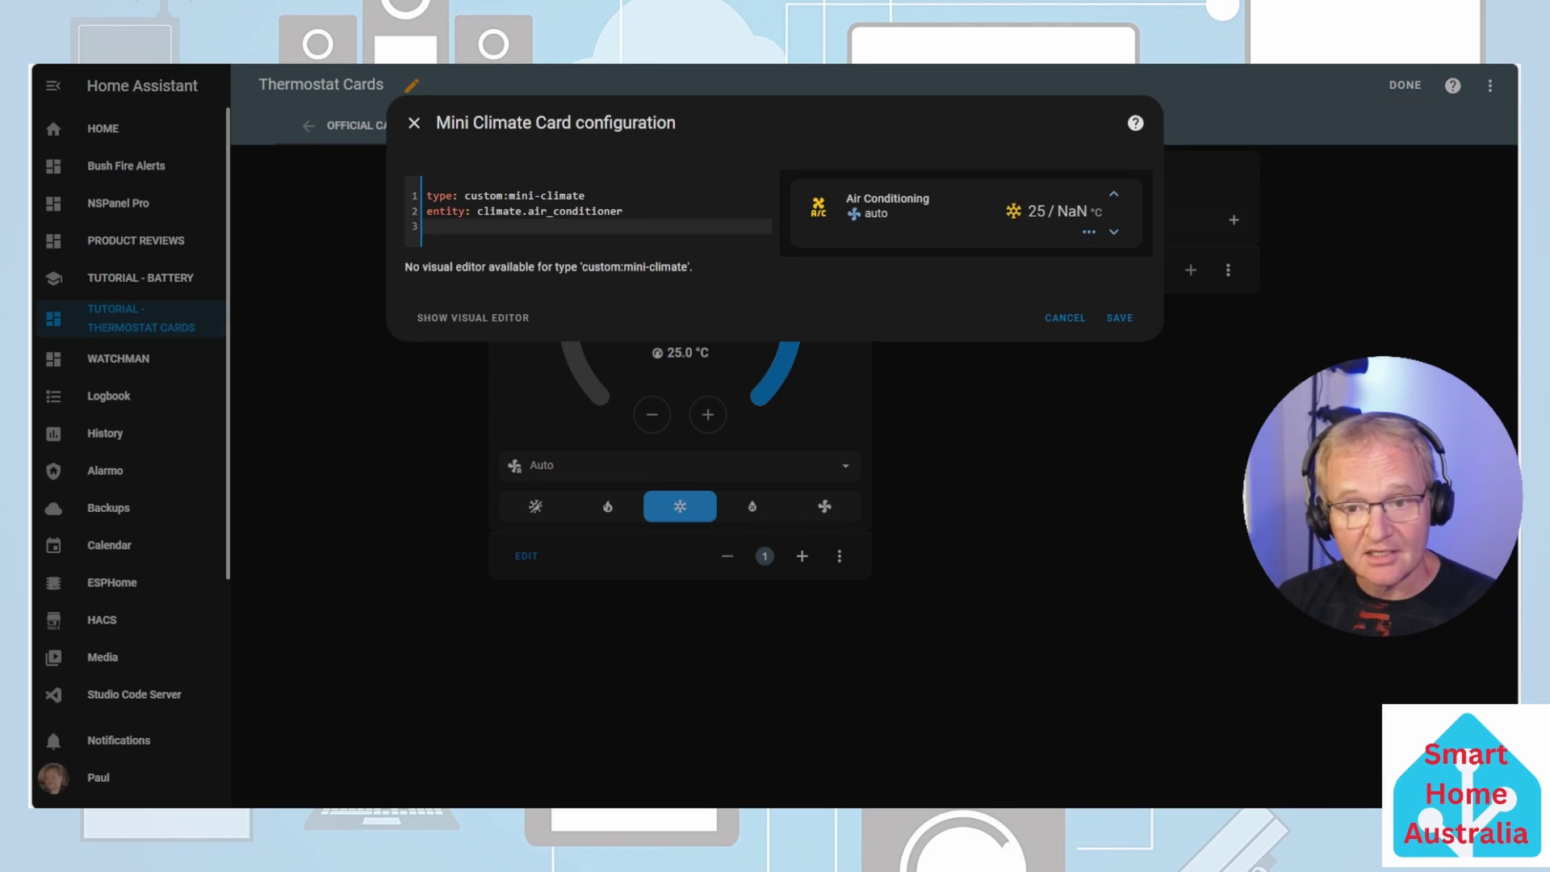
{"action": "type", "text": "hide_current_temperature: >   (value) => value < 20 temperature:   unit: '°C'   round: 1   # use an external temperature sensor   source:     entity: sensor.temperature"}
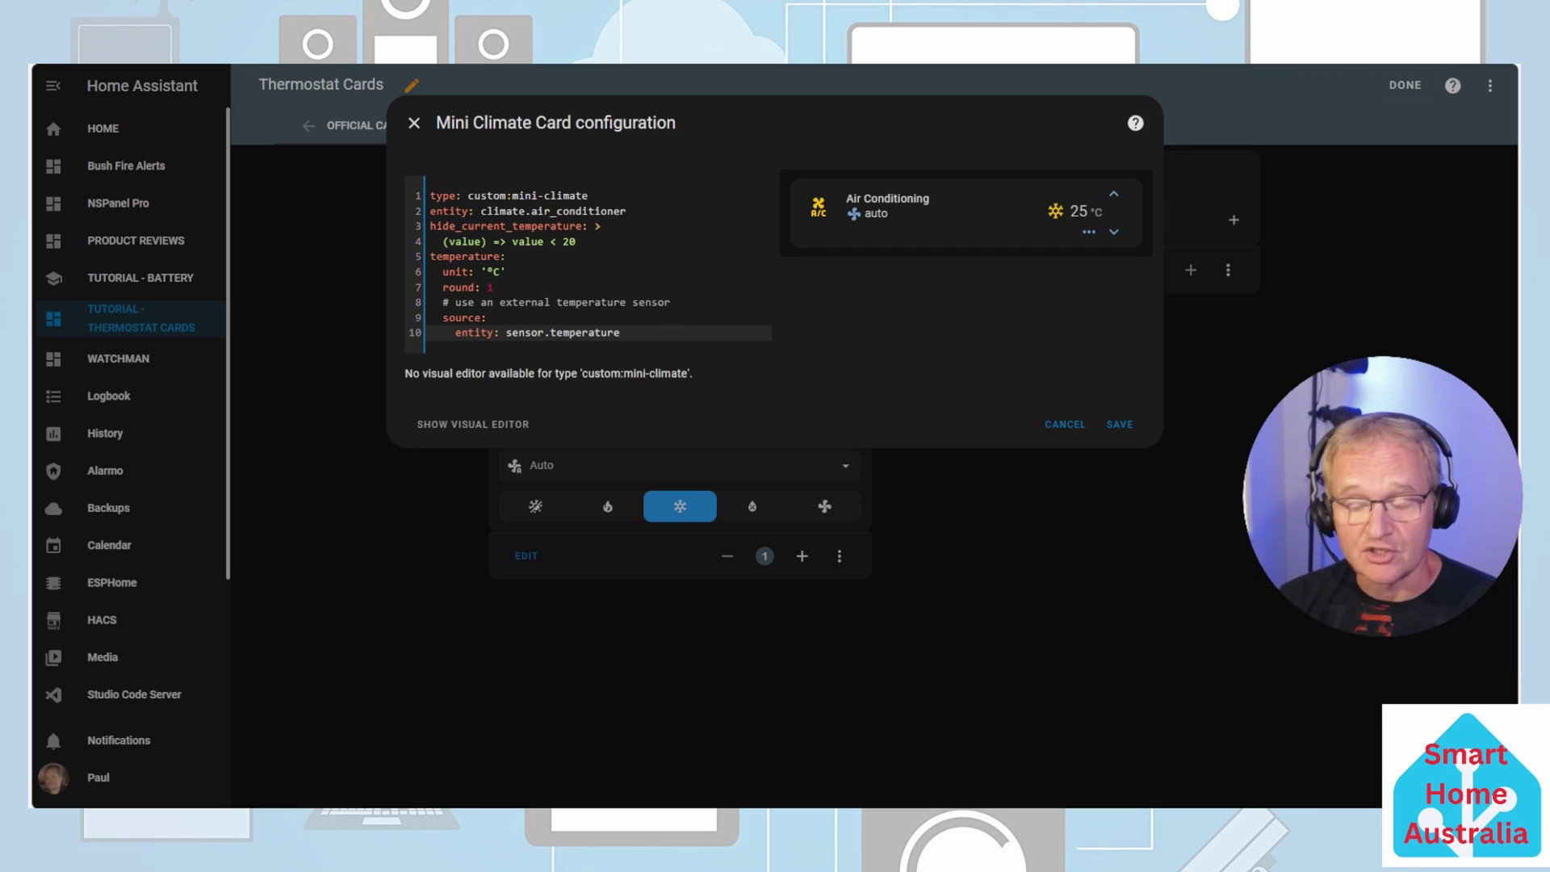
Set the Mini Climate card's temperature source entity to sensor.lounge_temperature, save the card and finish editing the dashboard
{"action": "type", "text": "lounge_"}
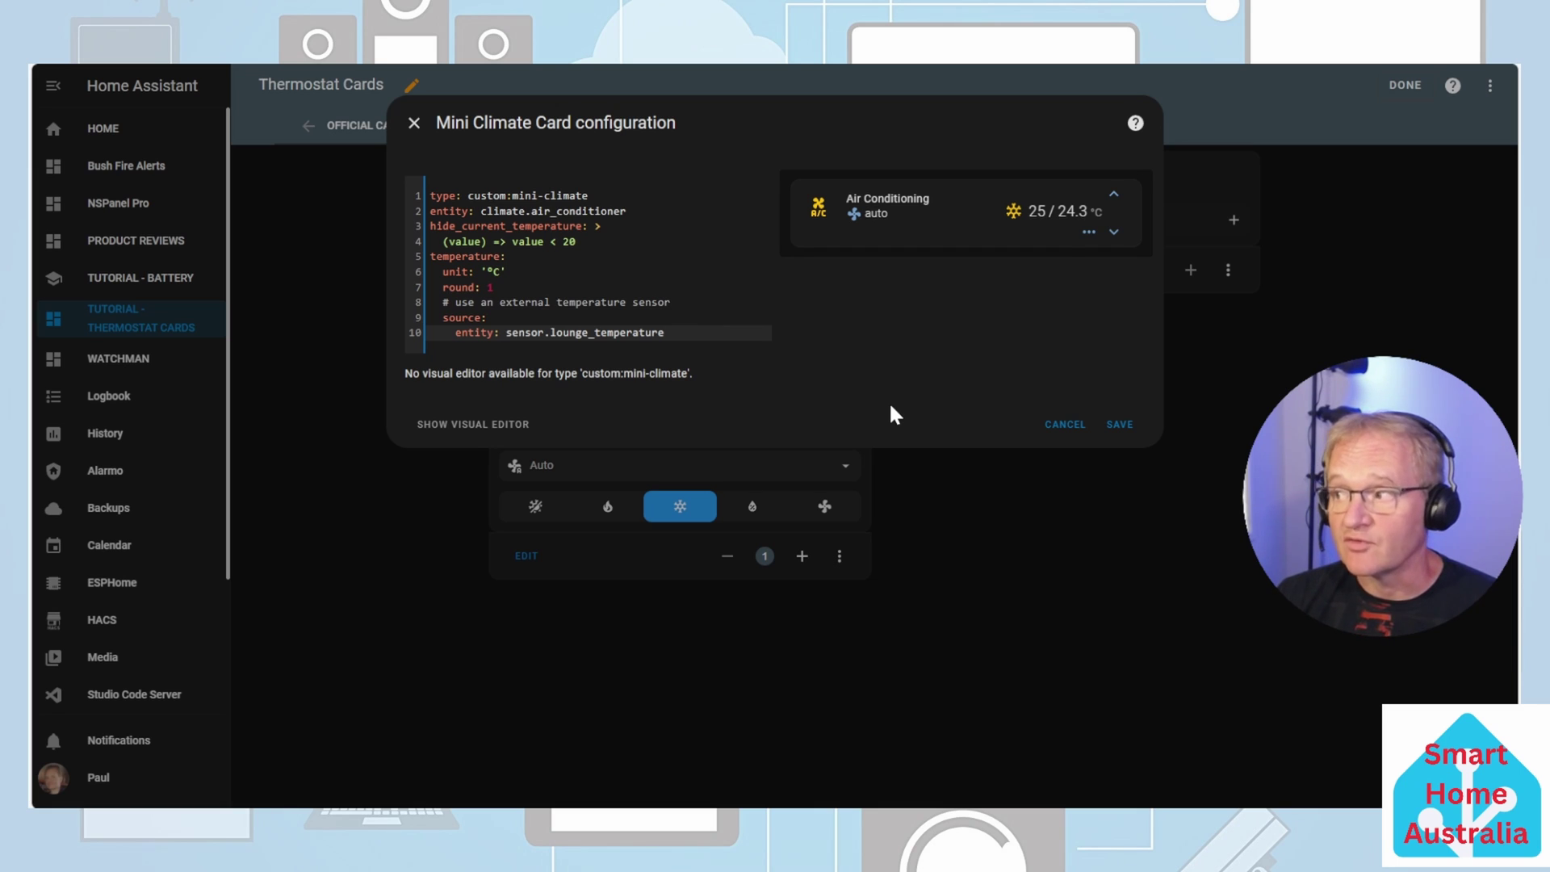
{"action": "left_click", "coordinate": [1113, 428]}
{"action": "left_click", "coordinate": [1406, 85]}
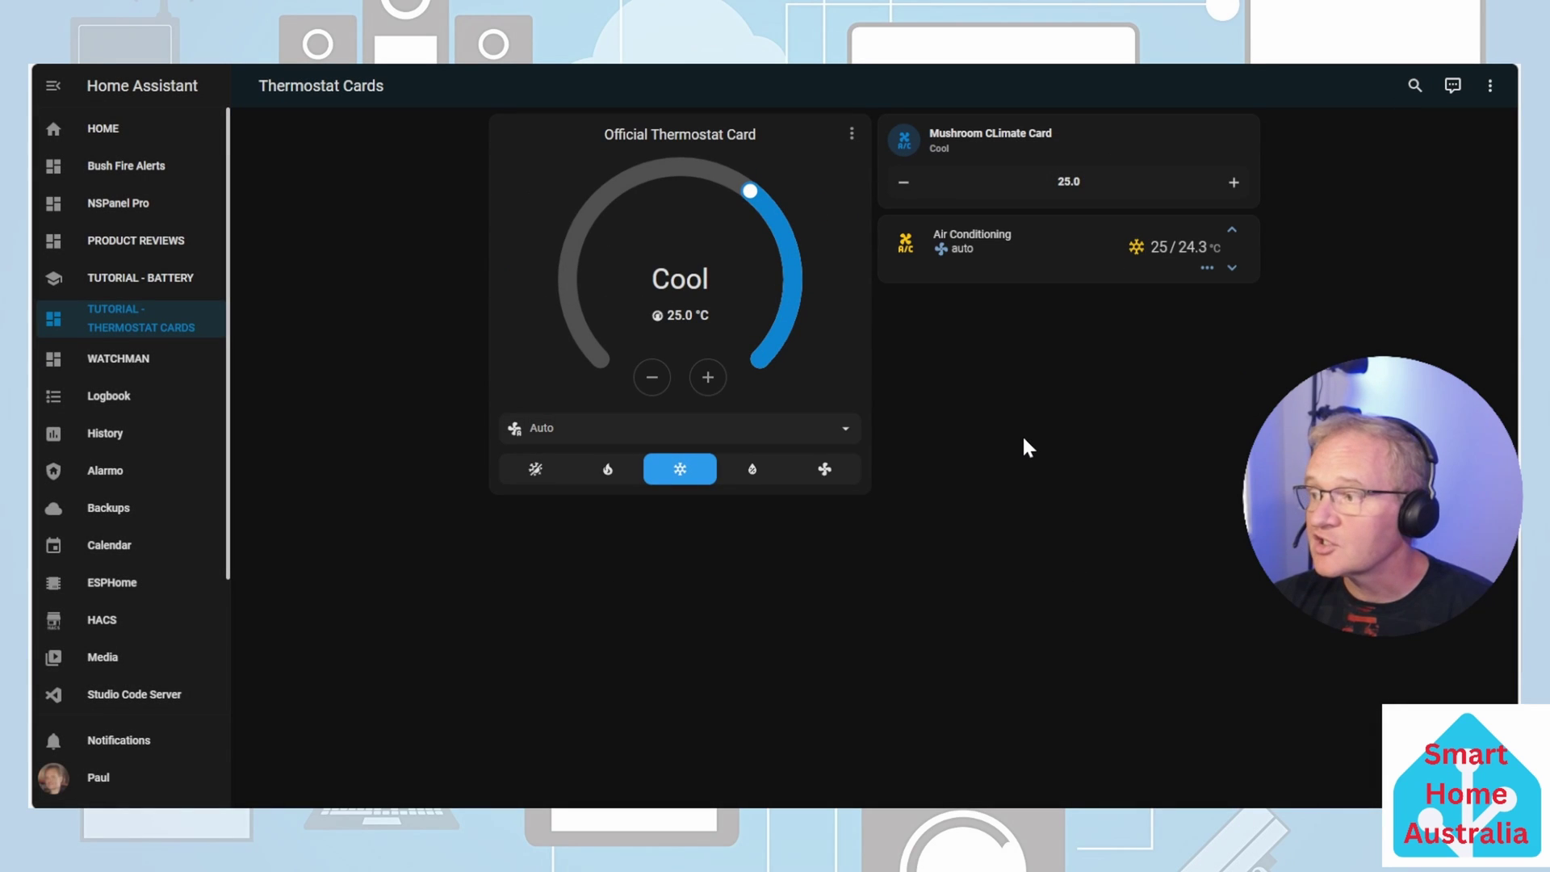
Examine the operating modes and fan speed options offered by the mini climate card without changing them
{"action": "left_click", "coordinate": [1135, 247]}
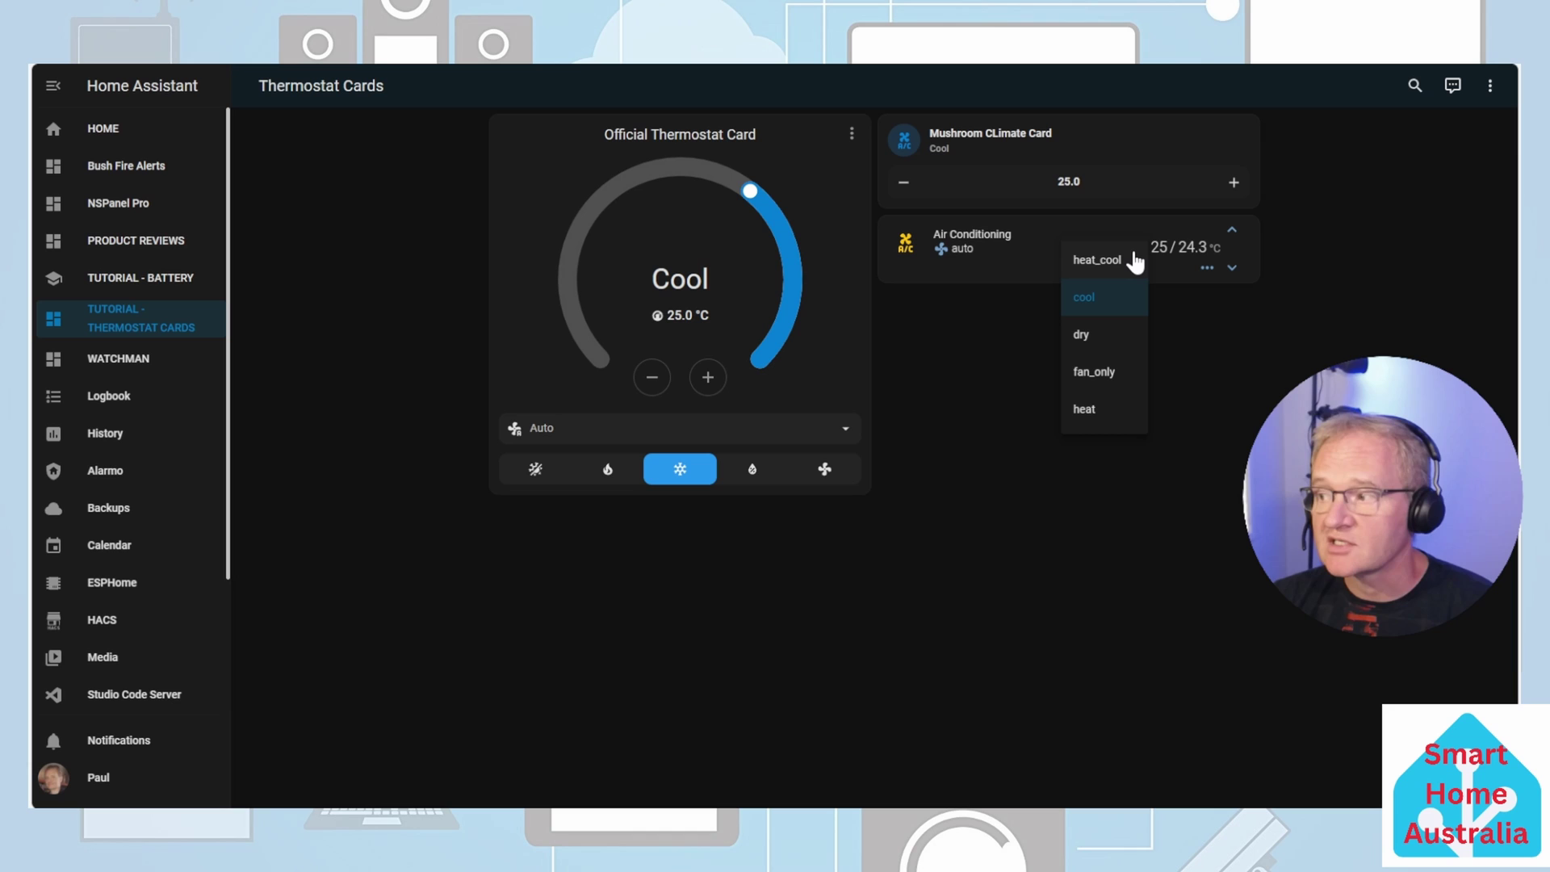
{"action": "left_click", "coordinate": [1209, 280]}
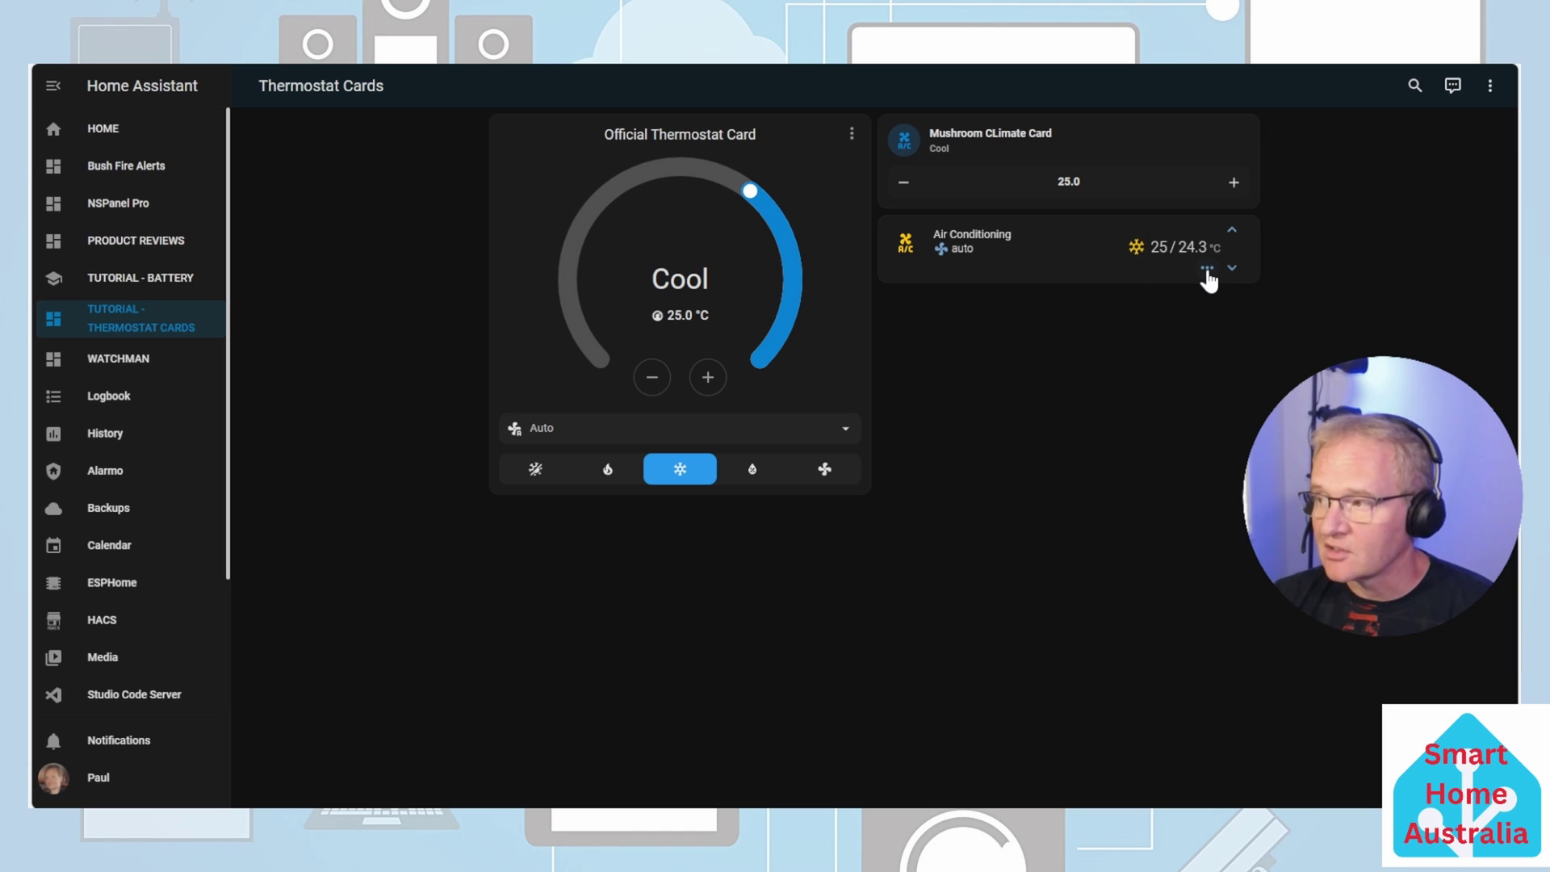
{"action": "left_click", "coordinate": [1206, 273]}
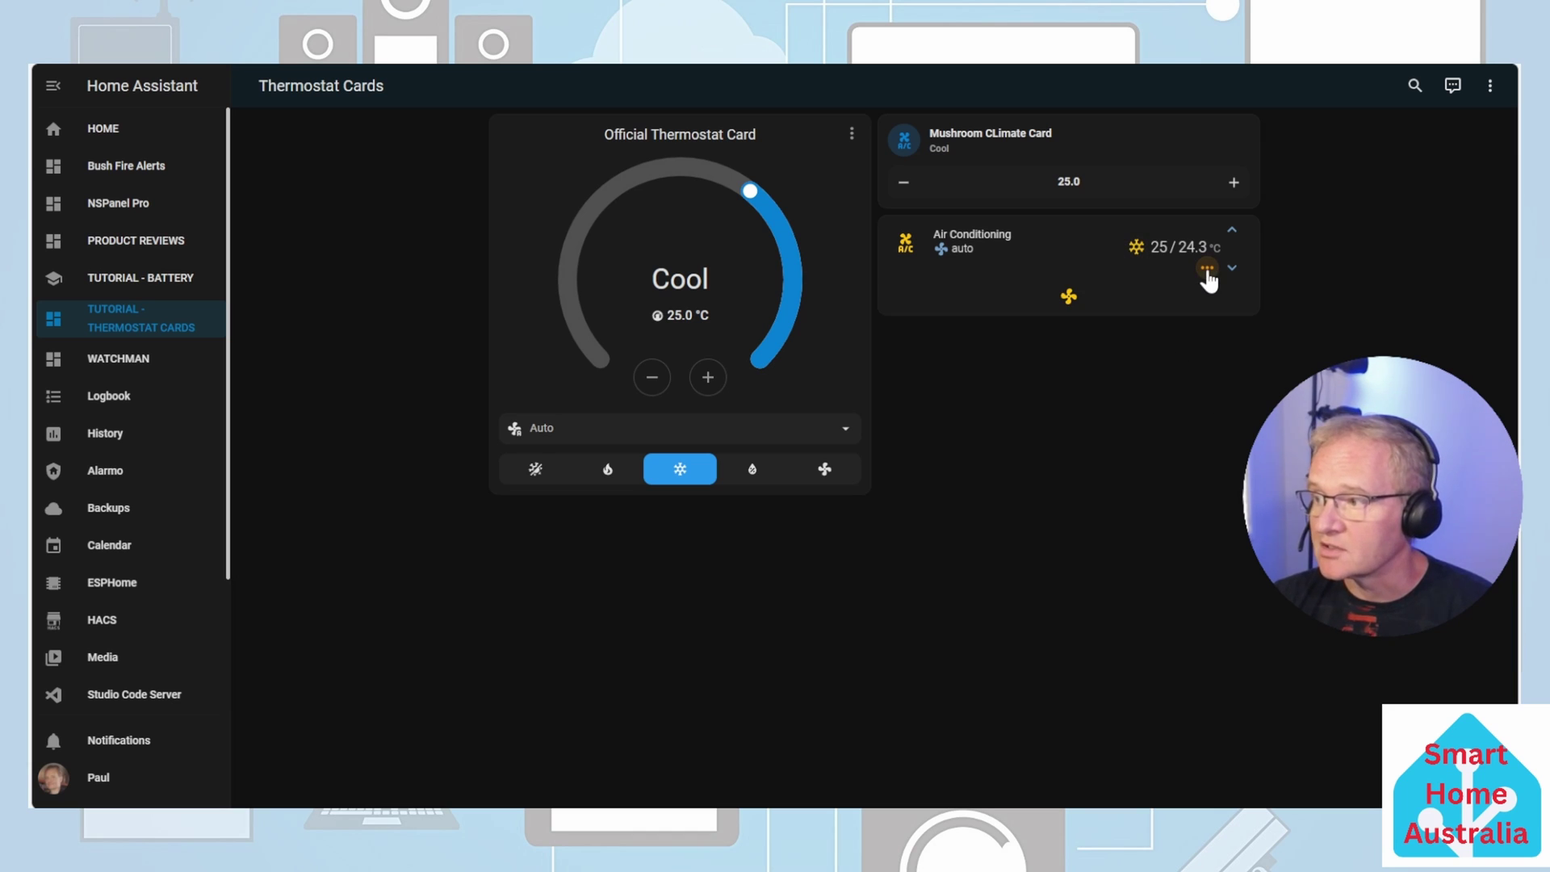
{"action": "left_click", "coordinate": [1074, 305]}
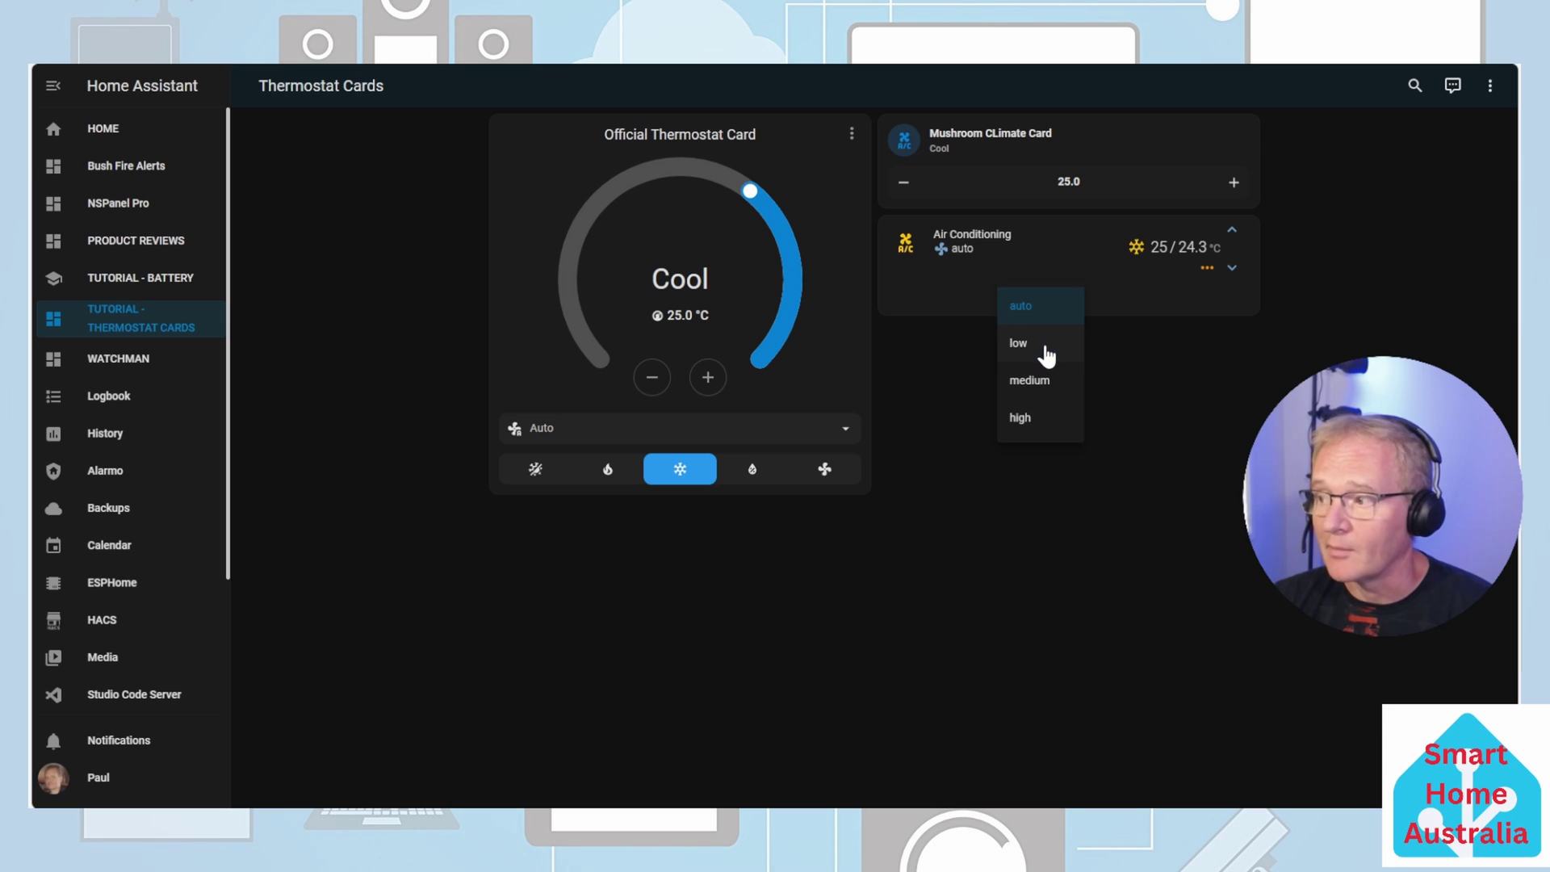
{"action": "left_click", "coordinate": [1142, 452]}
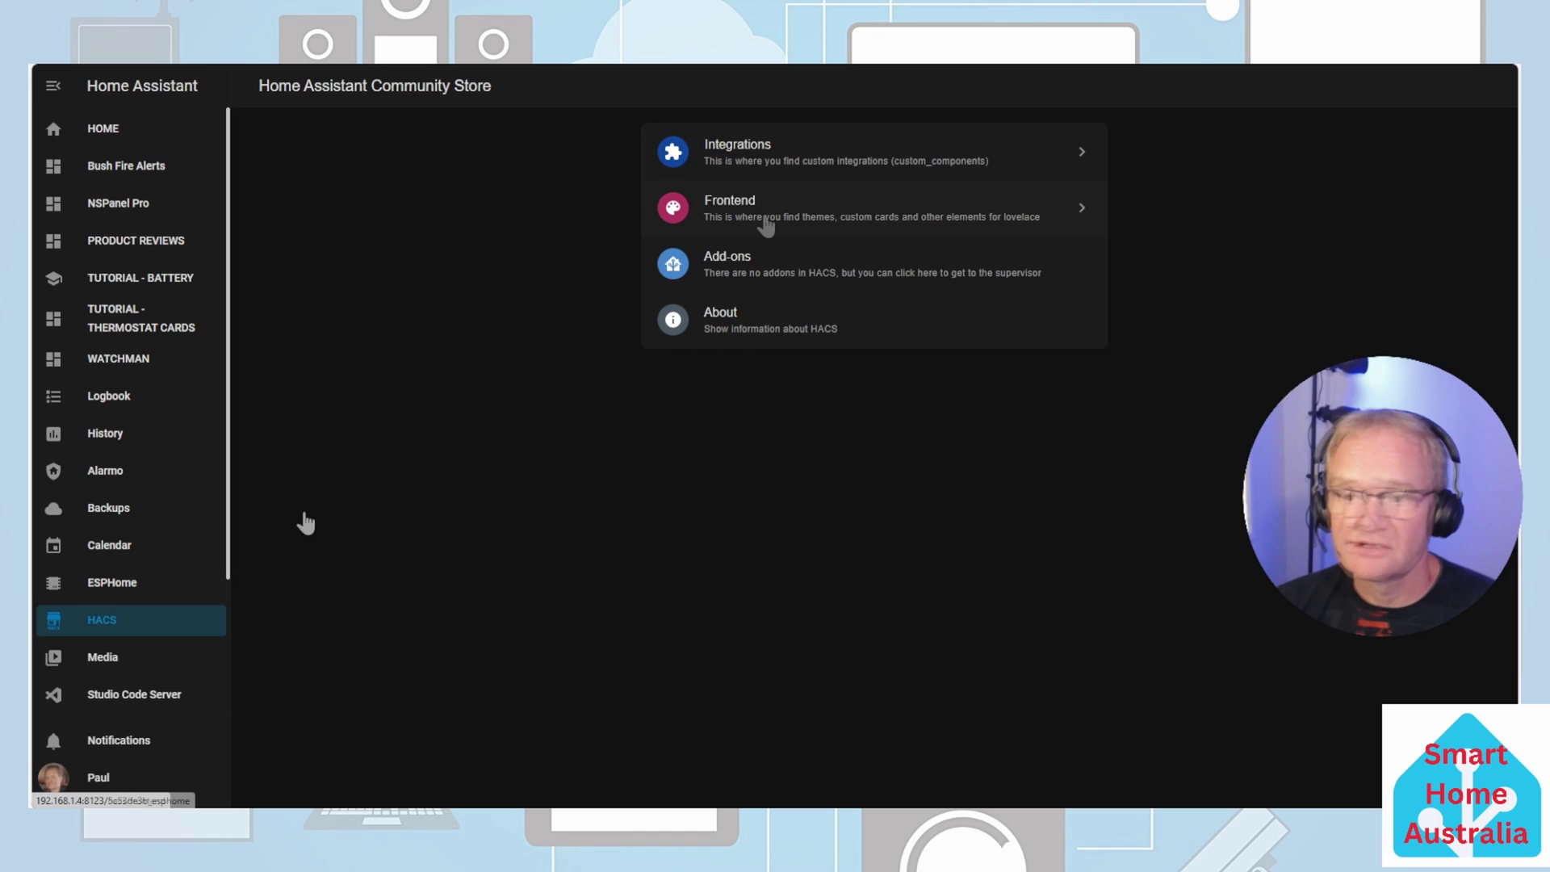
Find the Simple Thermostat card in the HACS frontend repositories, download version v2.5.0 and reload the browser
{"action": "left_click", "coordinate": [766, 224]}
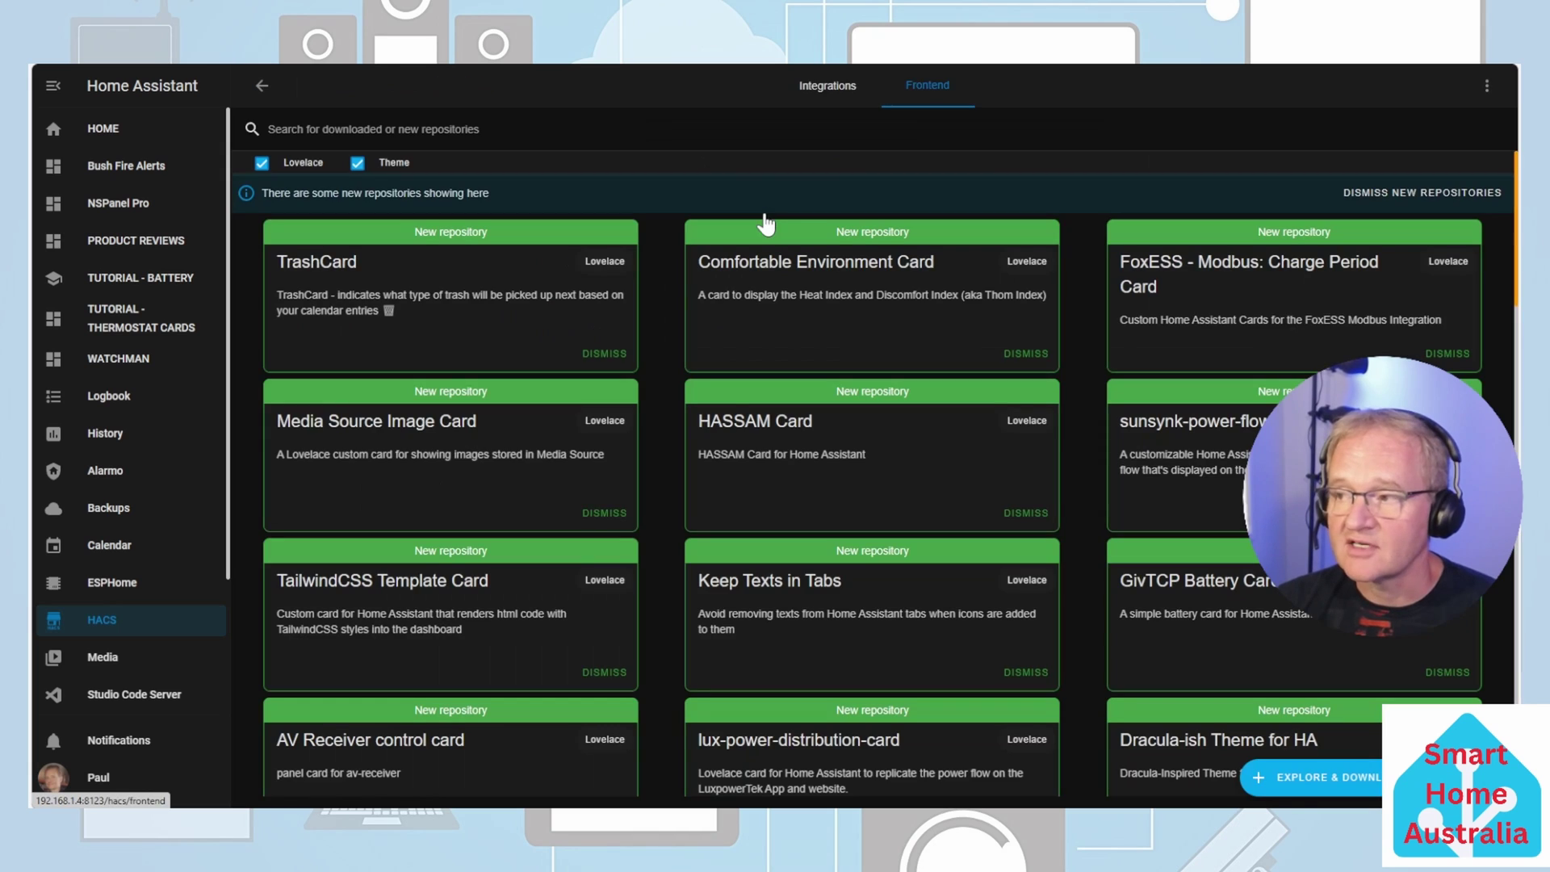
{"action": "left_click", "coordinate": [1288, 788]}
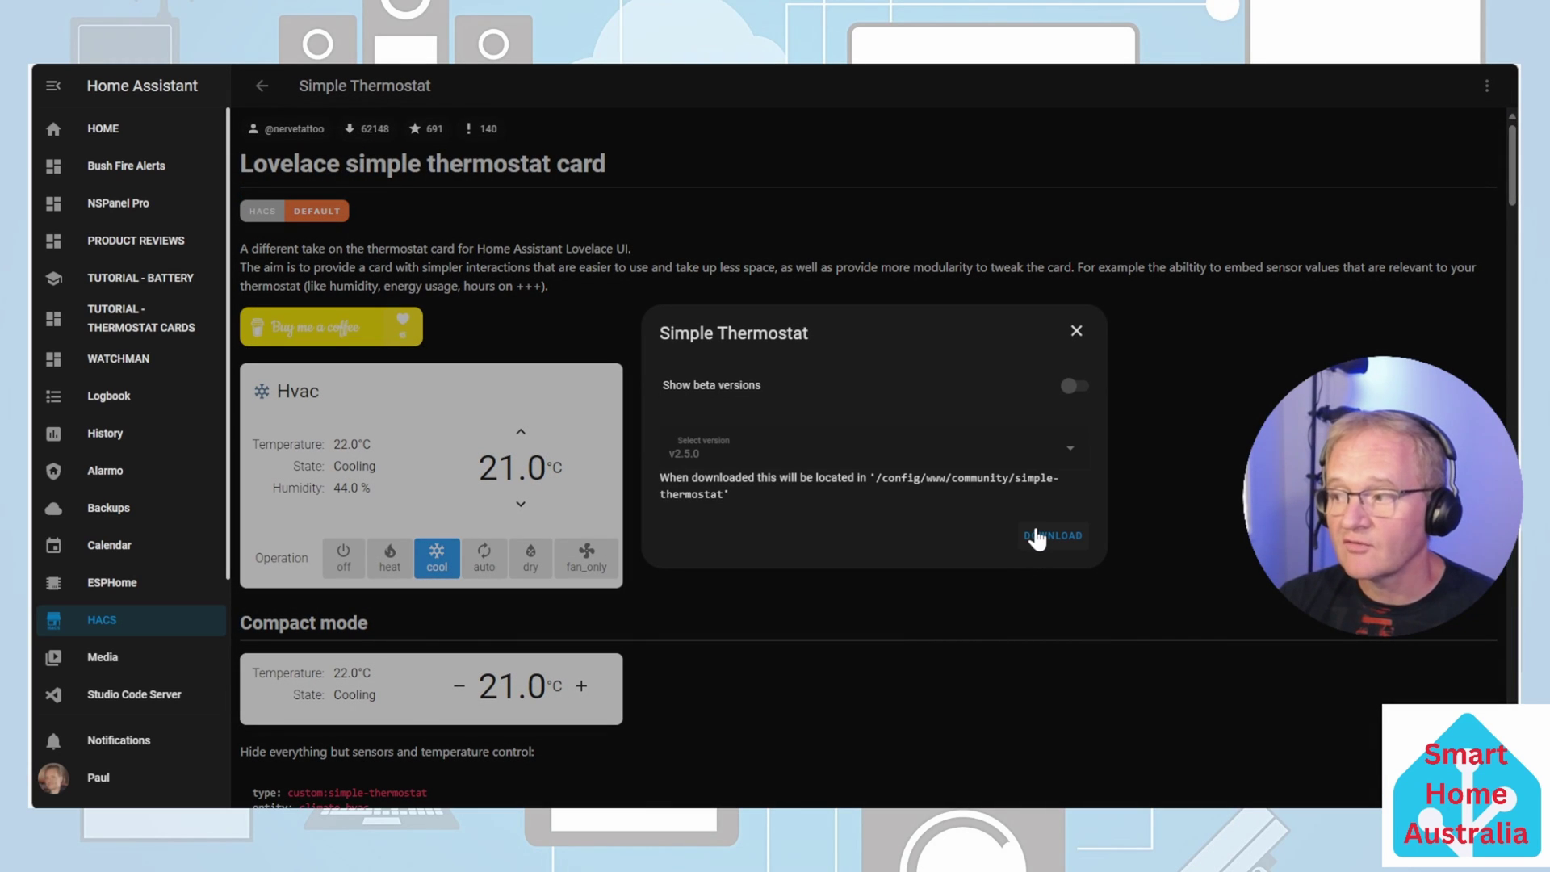
{"action": "left_click", "coordinate": [1037, 536]}
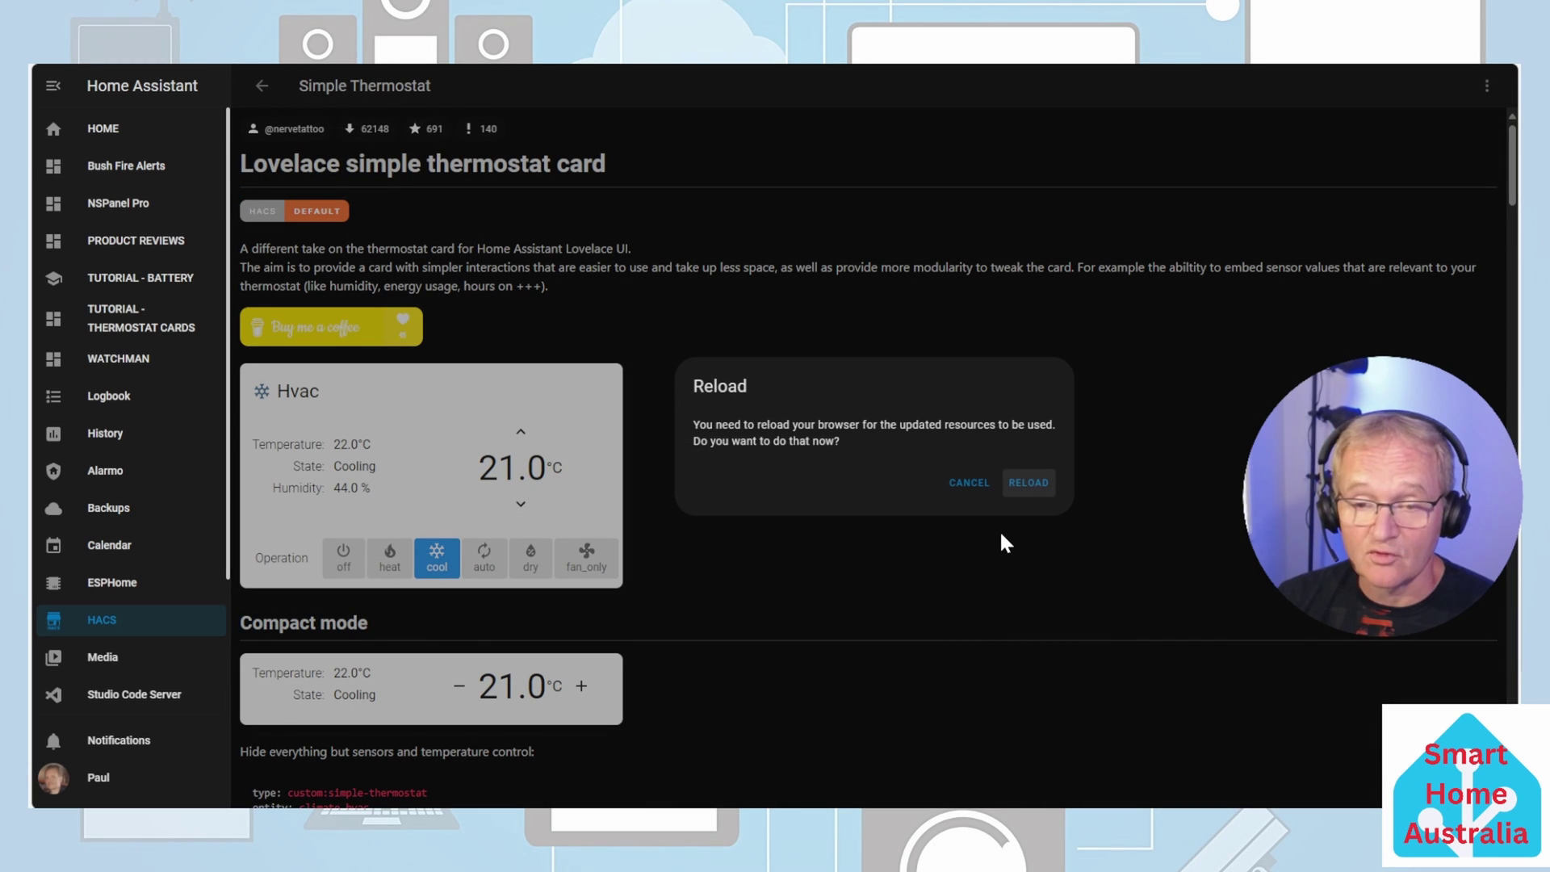
{"action": "left_click", "coordinate": [1027, 485]}
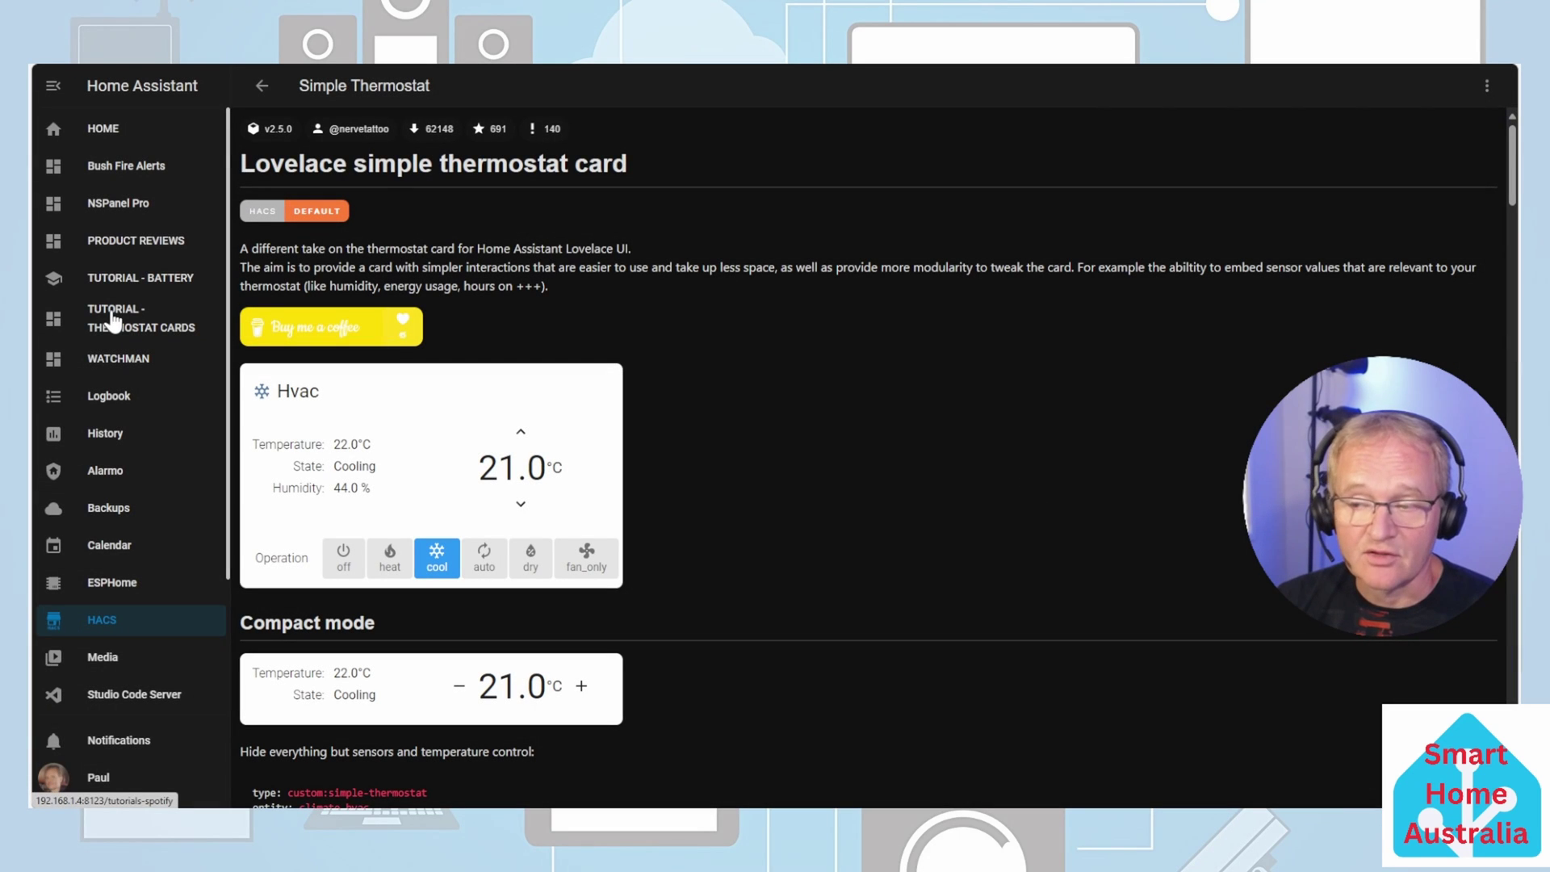
Open the Thermostat Cards dashboard for editing and add the custom Simple Thermostat card, searching the cards for "simple"
{"action": "left_click", "coordinate": [113, 323]}
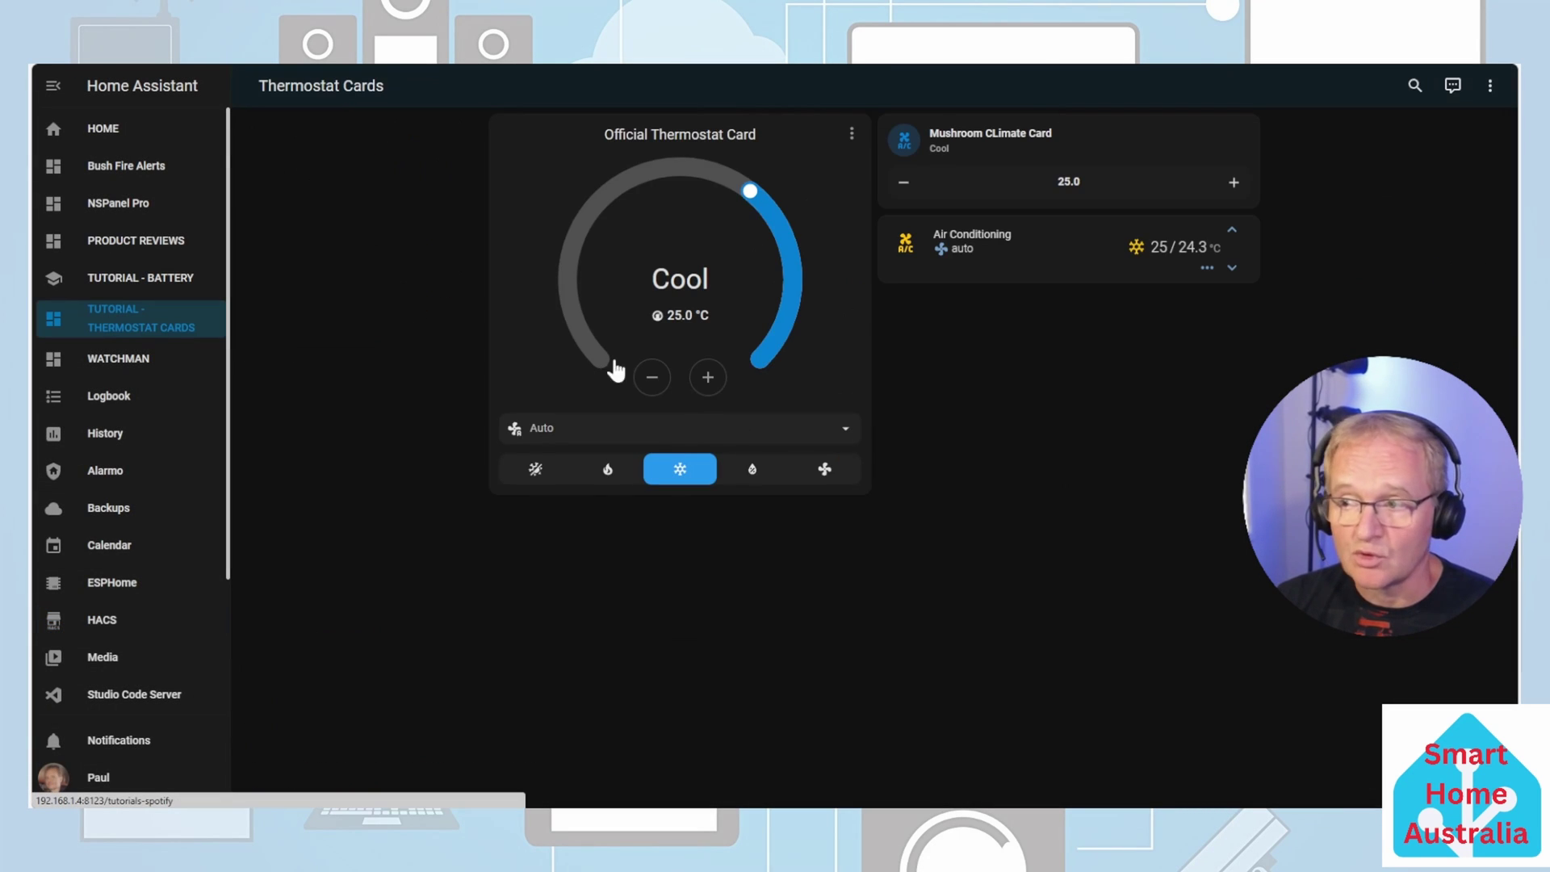
{"action": "left_click", "coordinate": [1490, 86]}
{"action": "left_click", "coordinate": [1441, 130]}
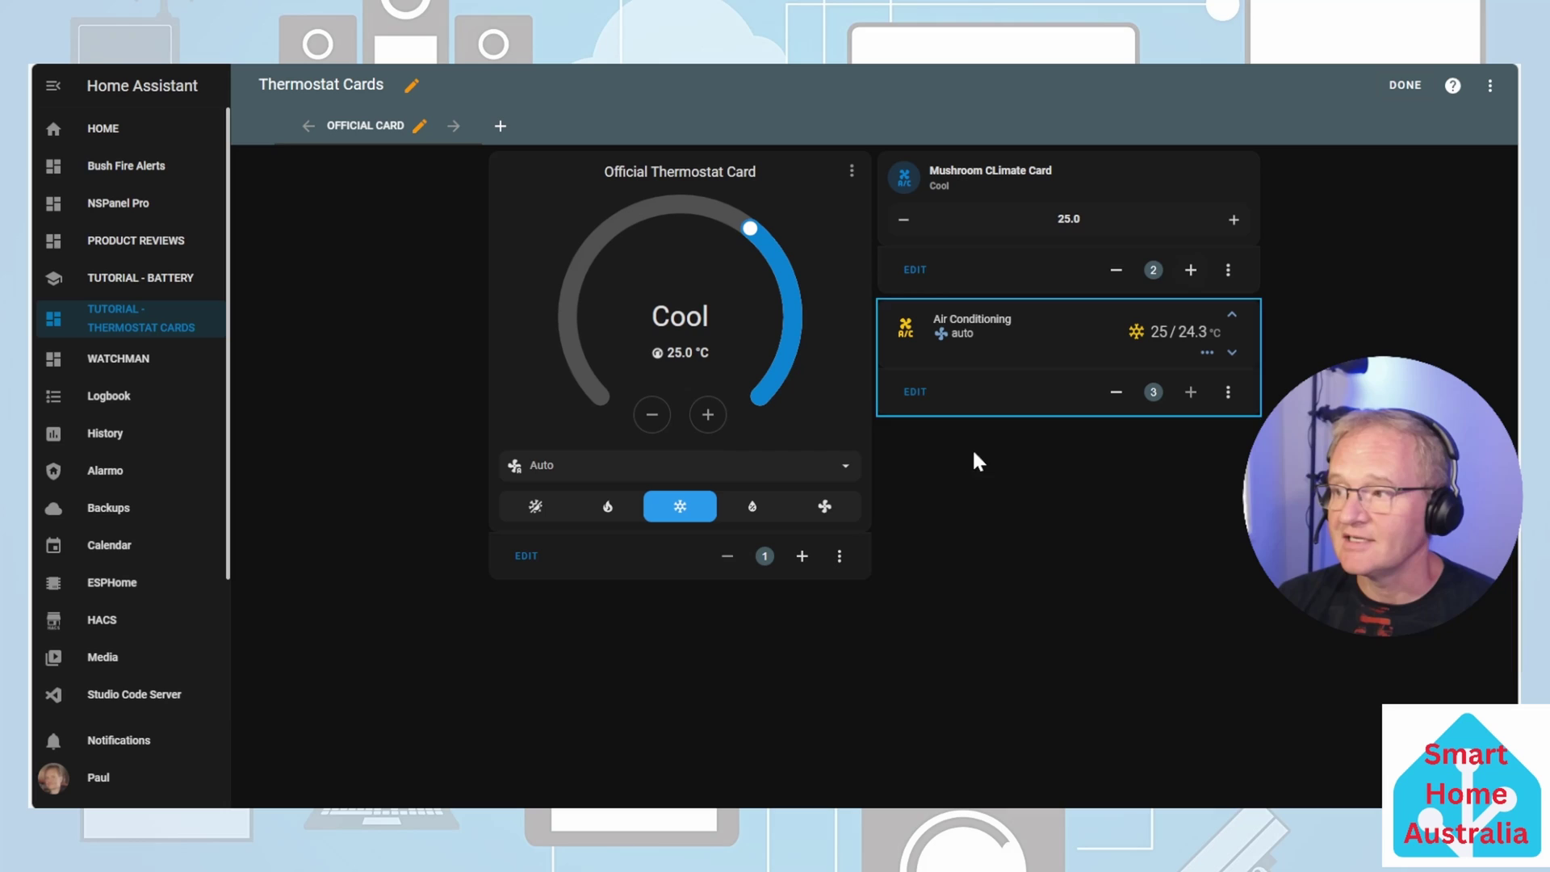
{"action": "left_click", "coordinate": [1453, 771]}
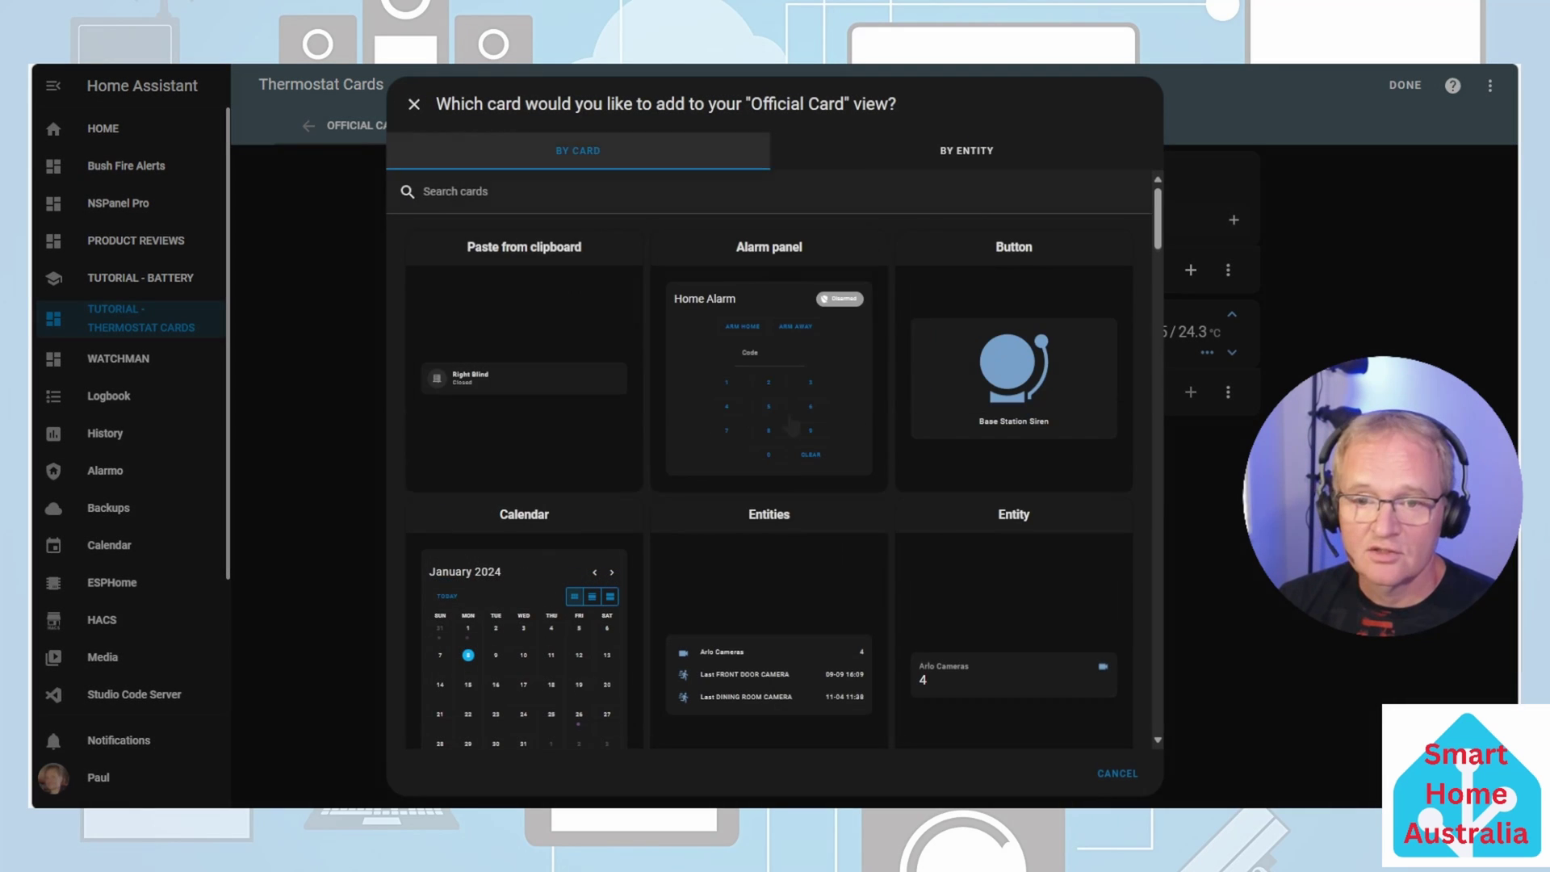
{"action": "type", "text": "simple"}
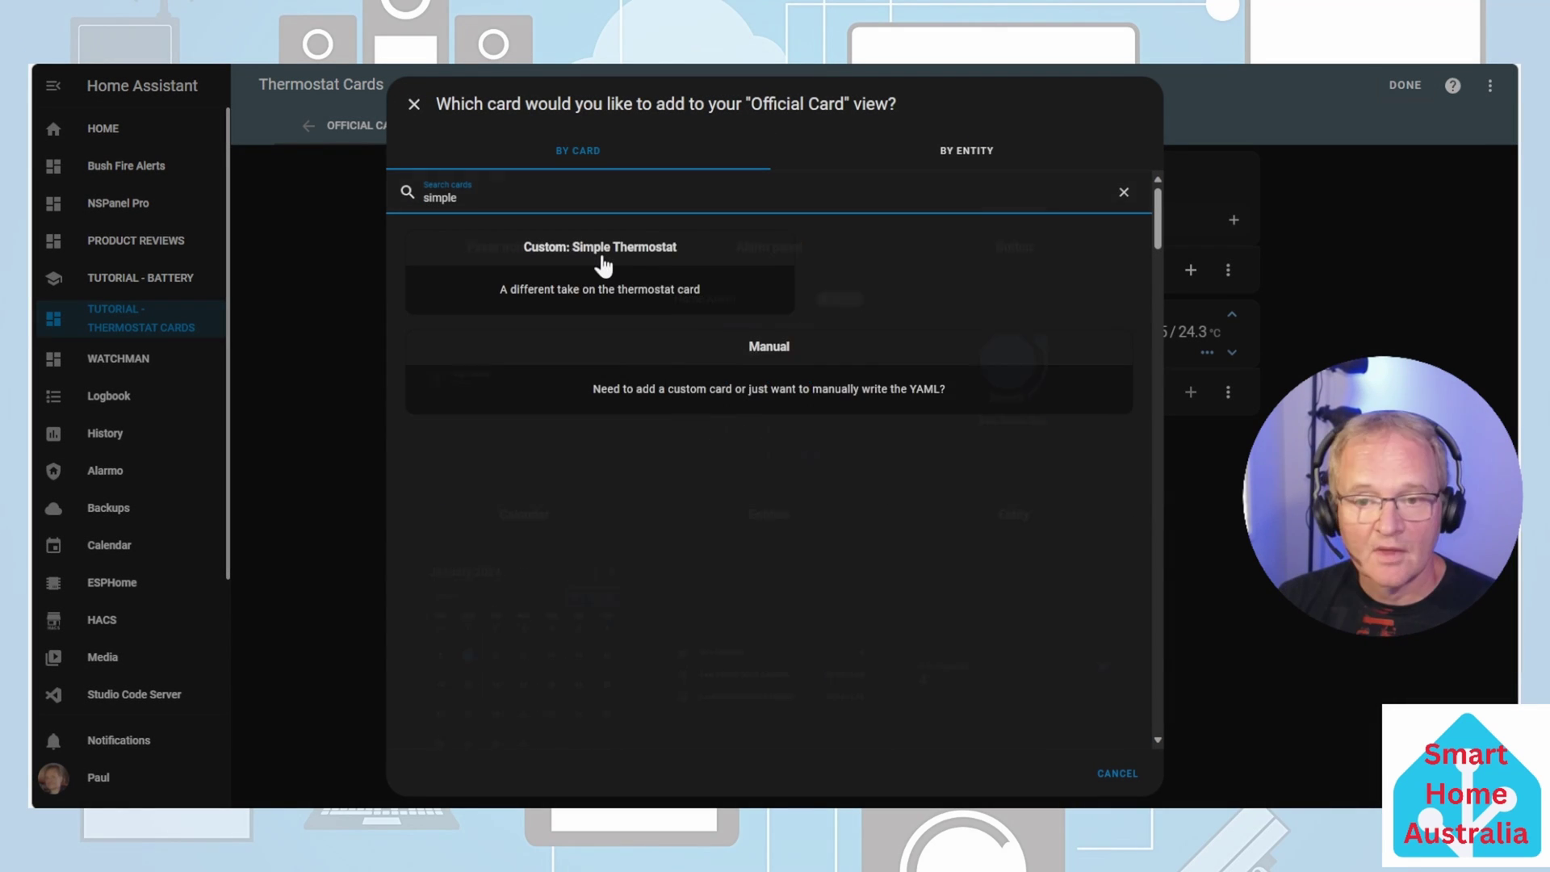
{"action": "left_click", "coordinate": [598, 264]}
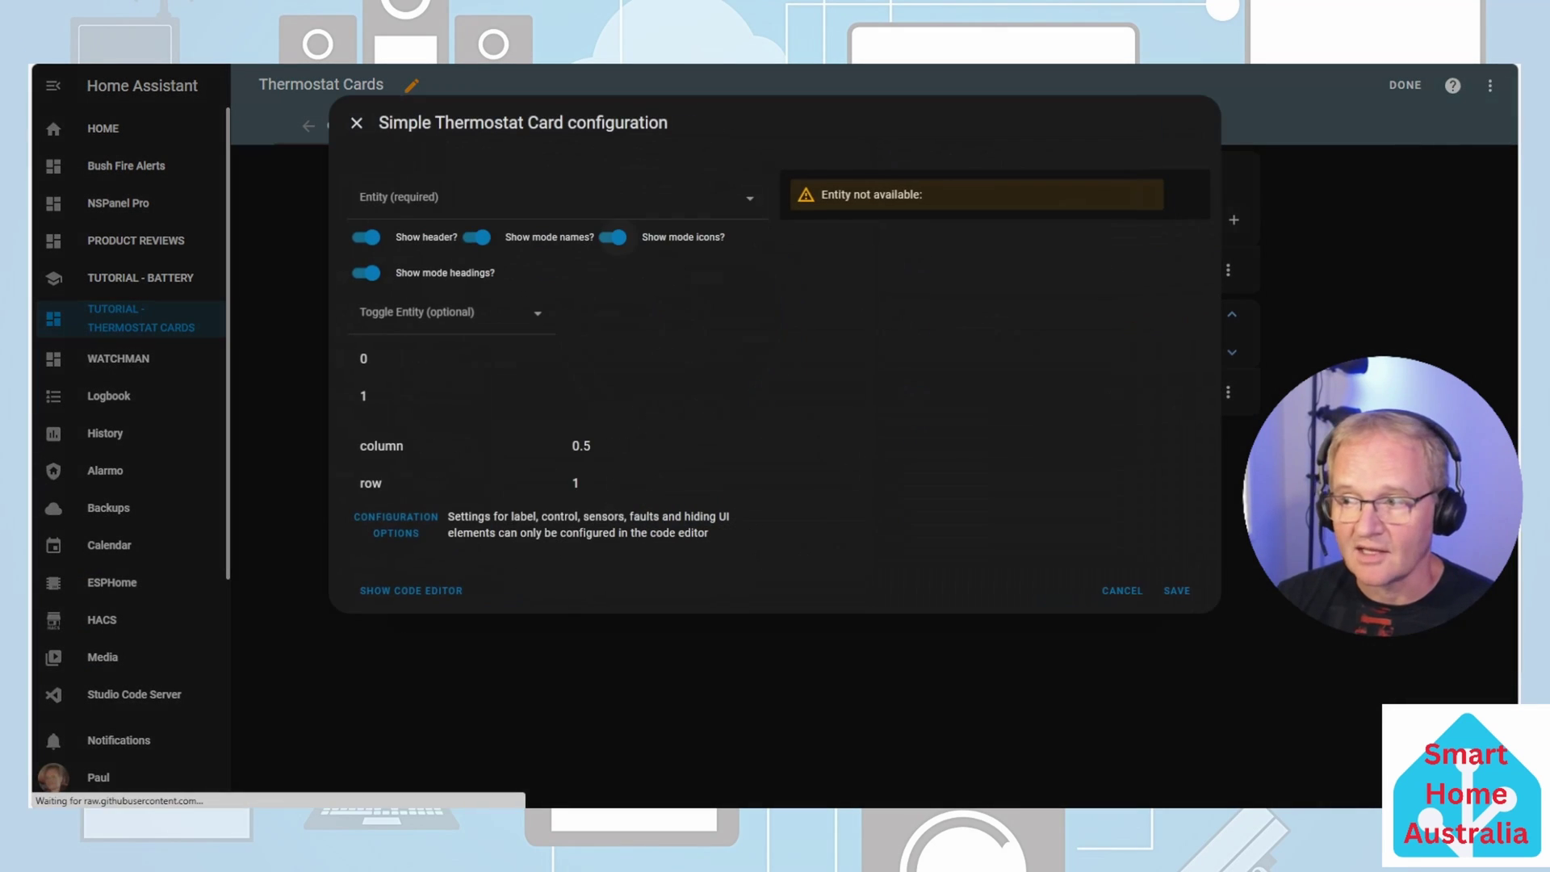
Set the Simple Thermostat's entity and toggle entity to Air Conditioning, turn off its mode headings and save the card
{"action": "left_click", "coordinate": [751, 208]}
{"action": "left_click", "coordinate": [524, 258]}
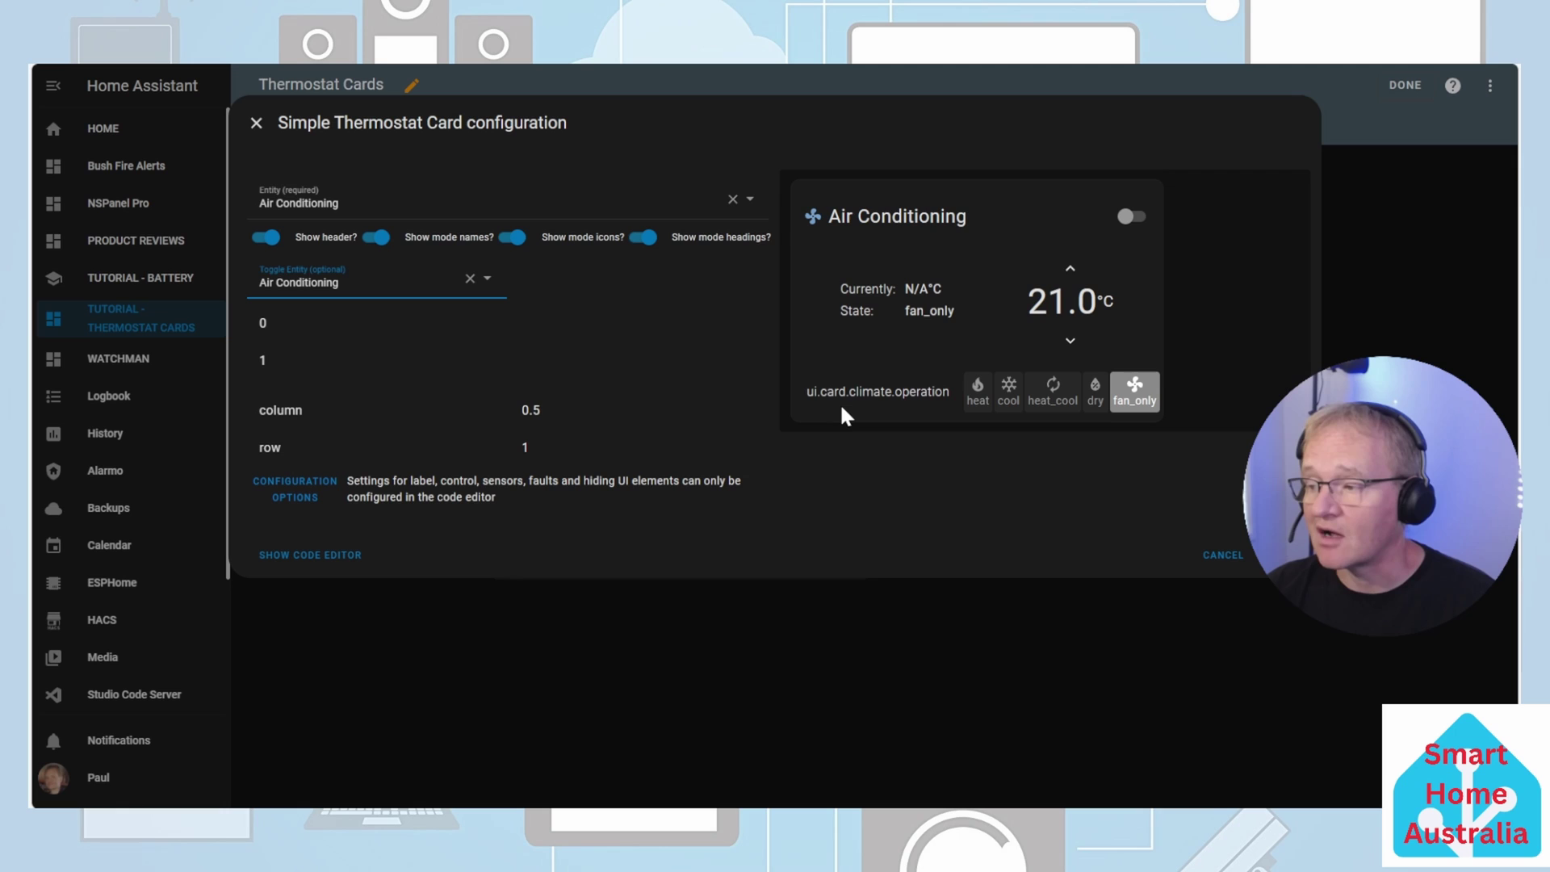
{"action": "left_click", "coordinate": [652, 244]}
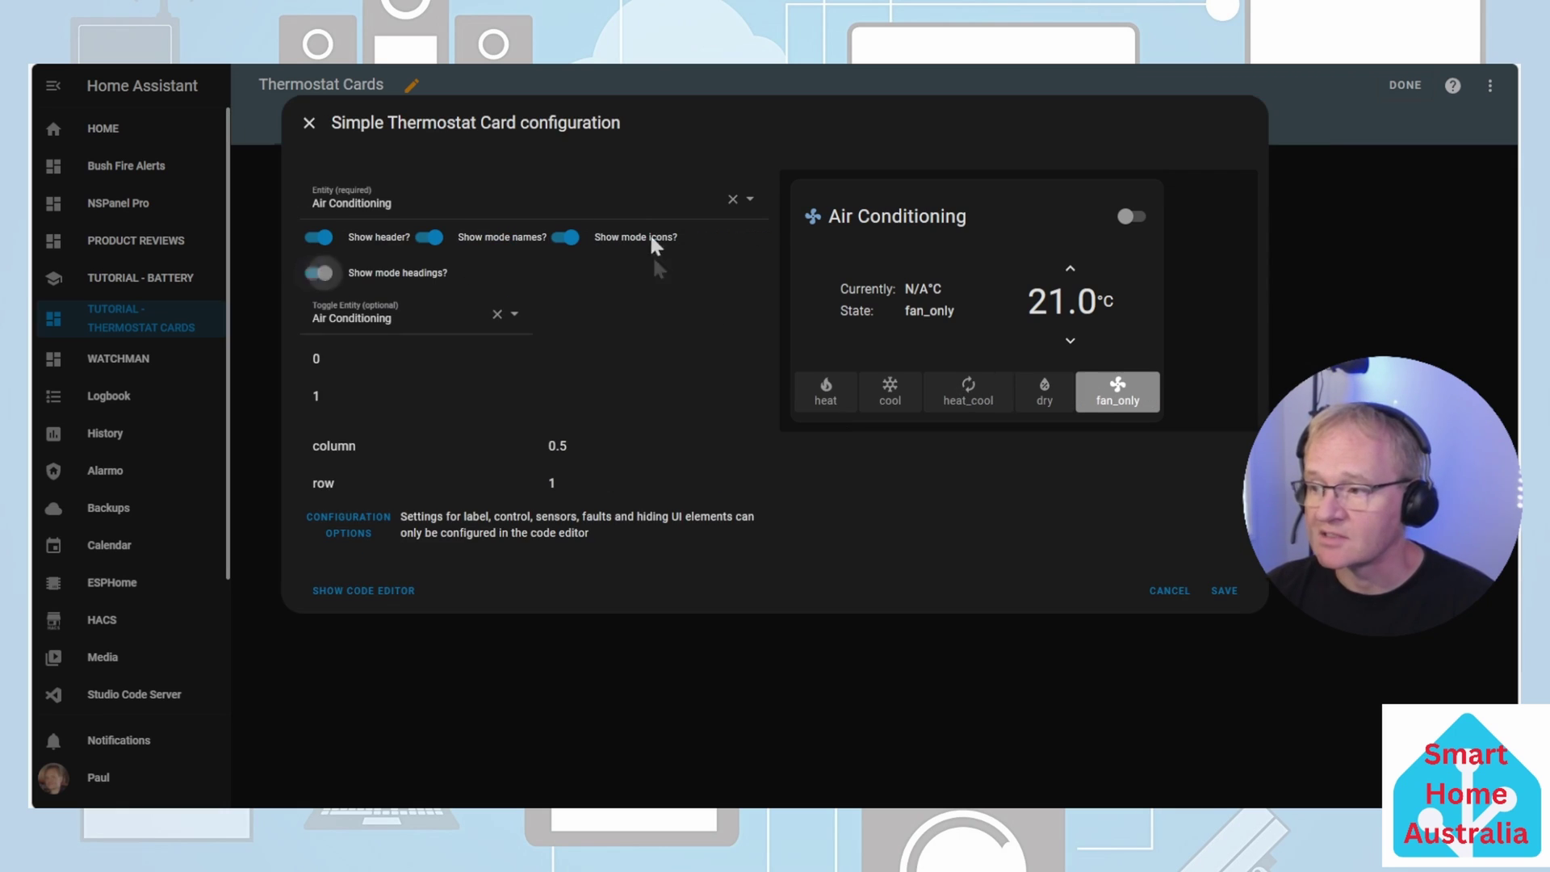
{"action": "left_click", "coordinate": [1276, 602]}
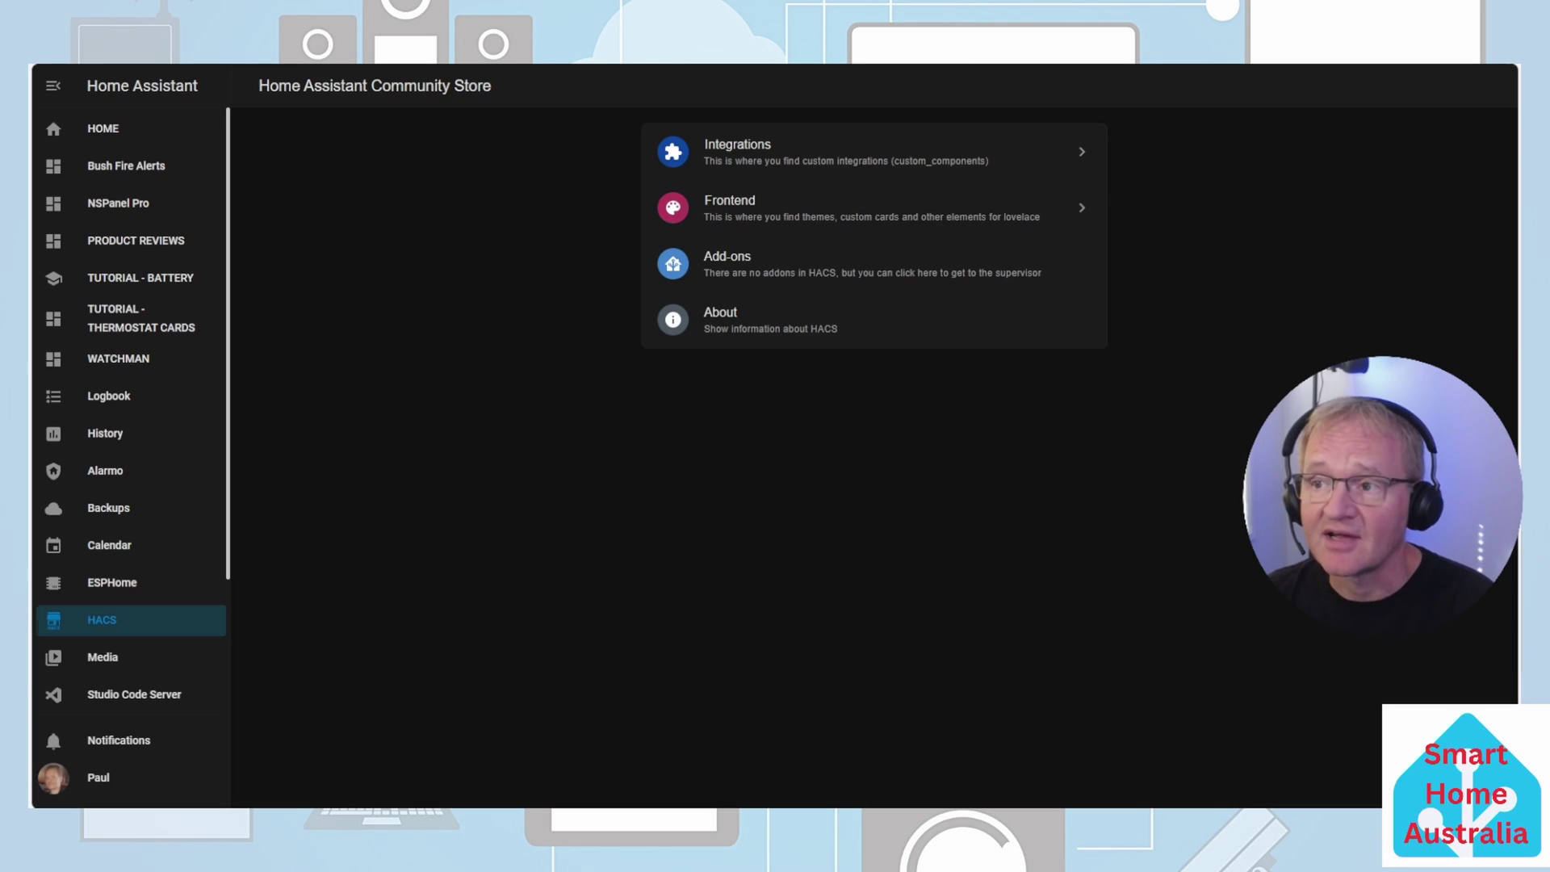
Search the HACS frontend repositories for "better", download Better Thermostat UI version 2.2.0 and reload the browser
{"action": "left_click", "coordinate": [768, 216]}
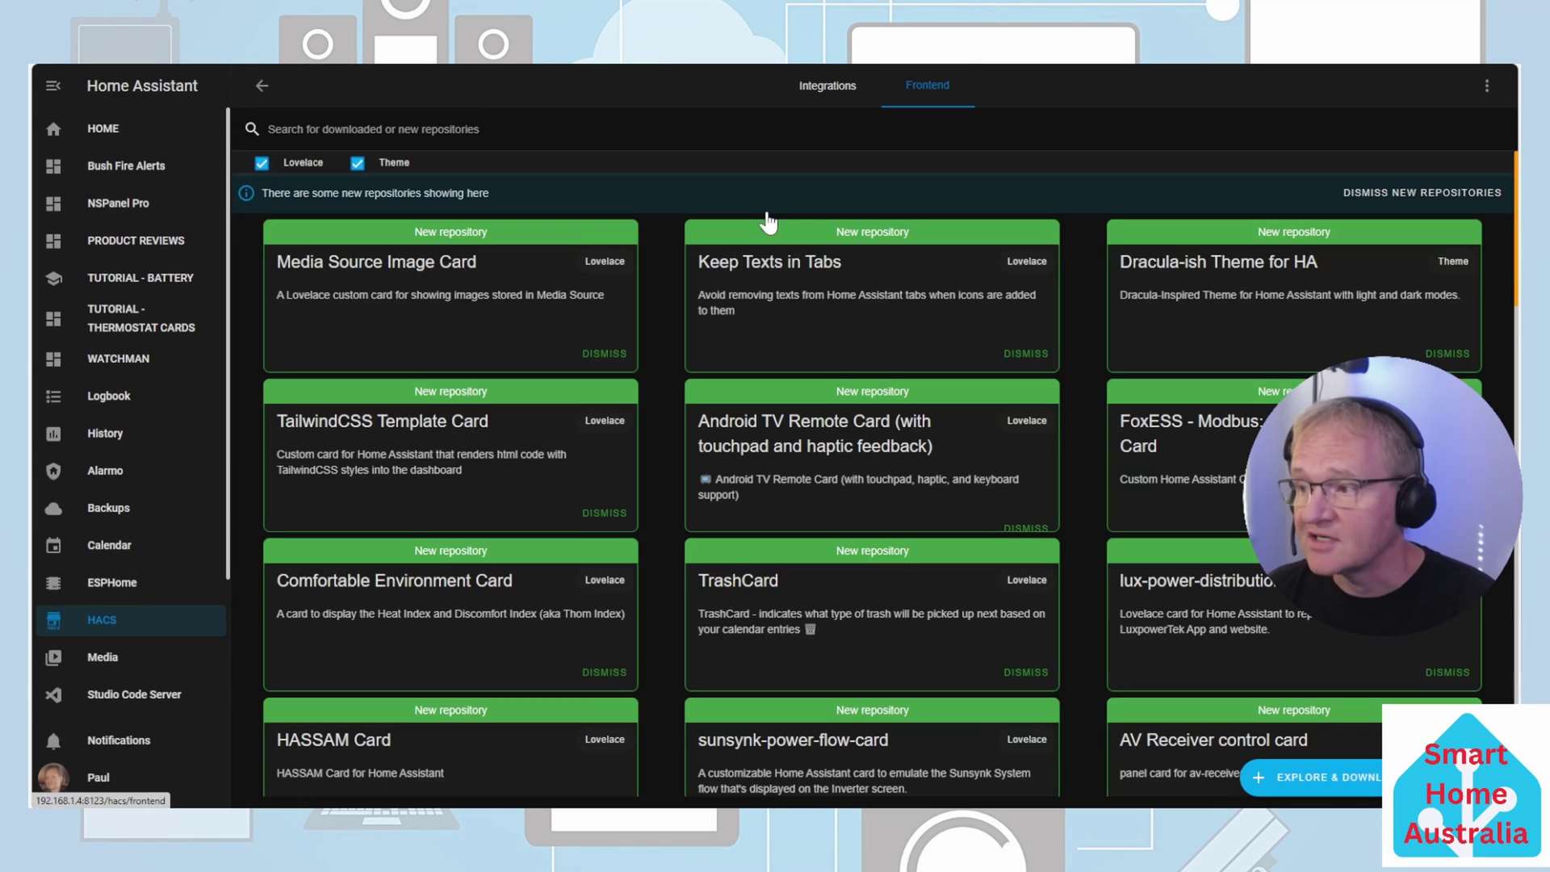
{"action": "left_click", "coordinate": [1292, 787]}
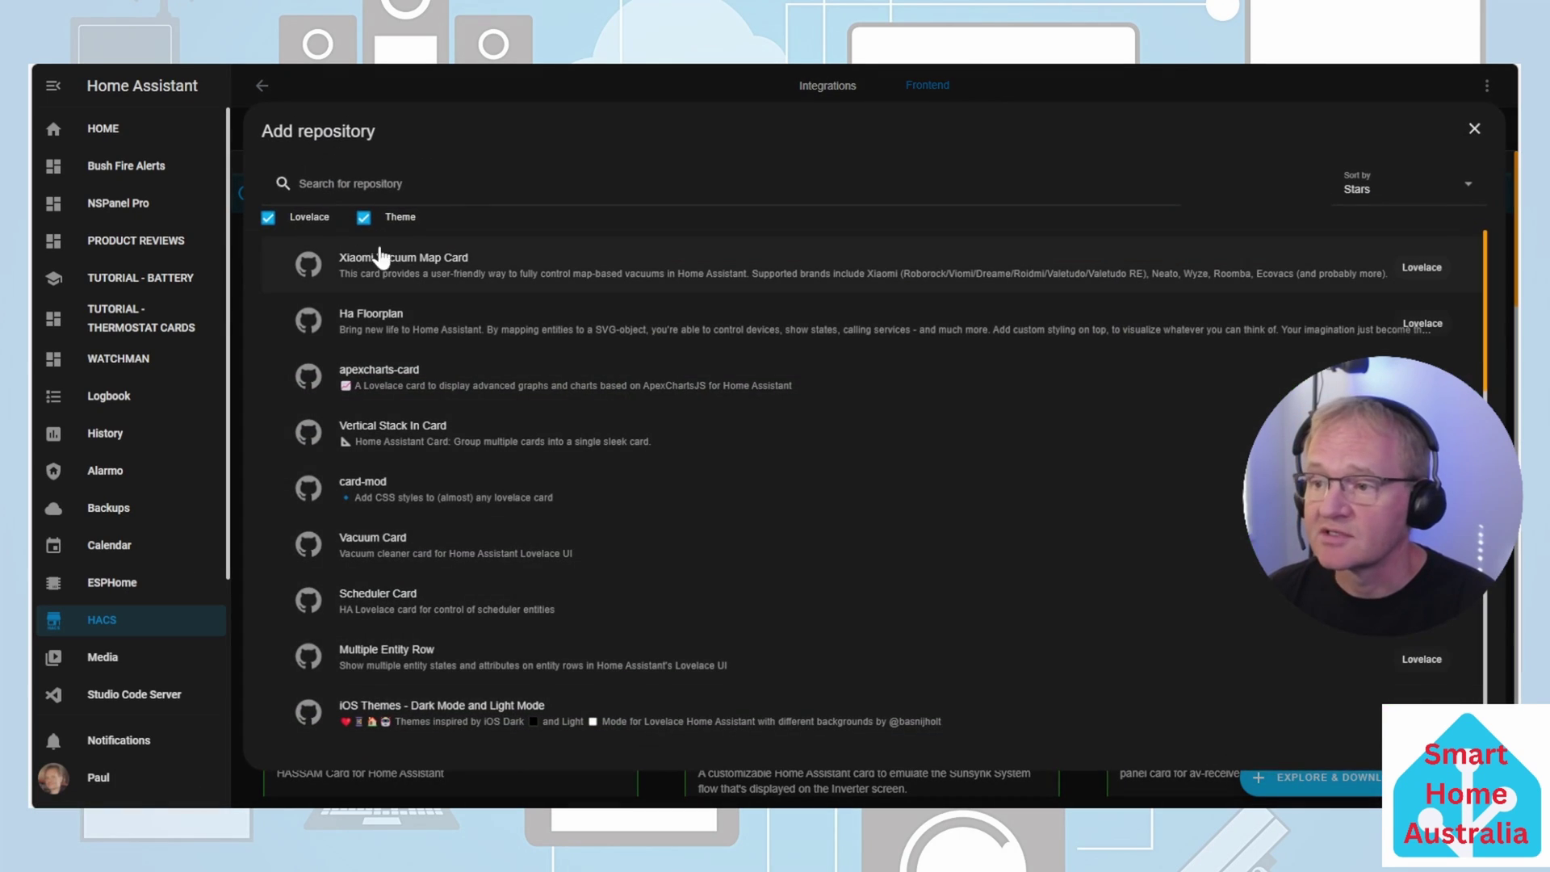
{"action": "type", "text": "better"}
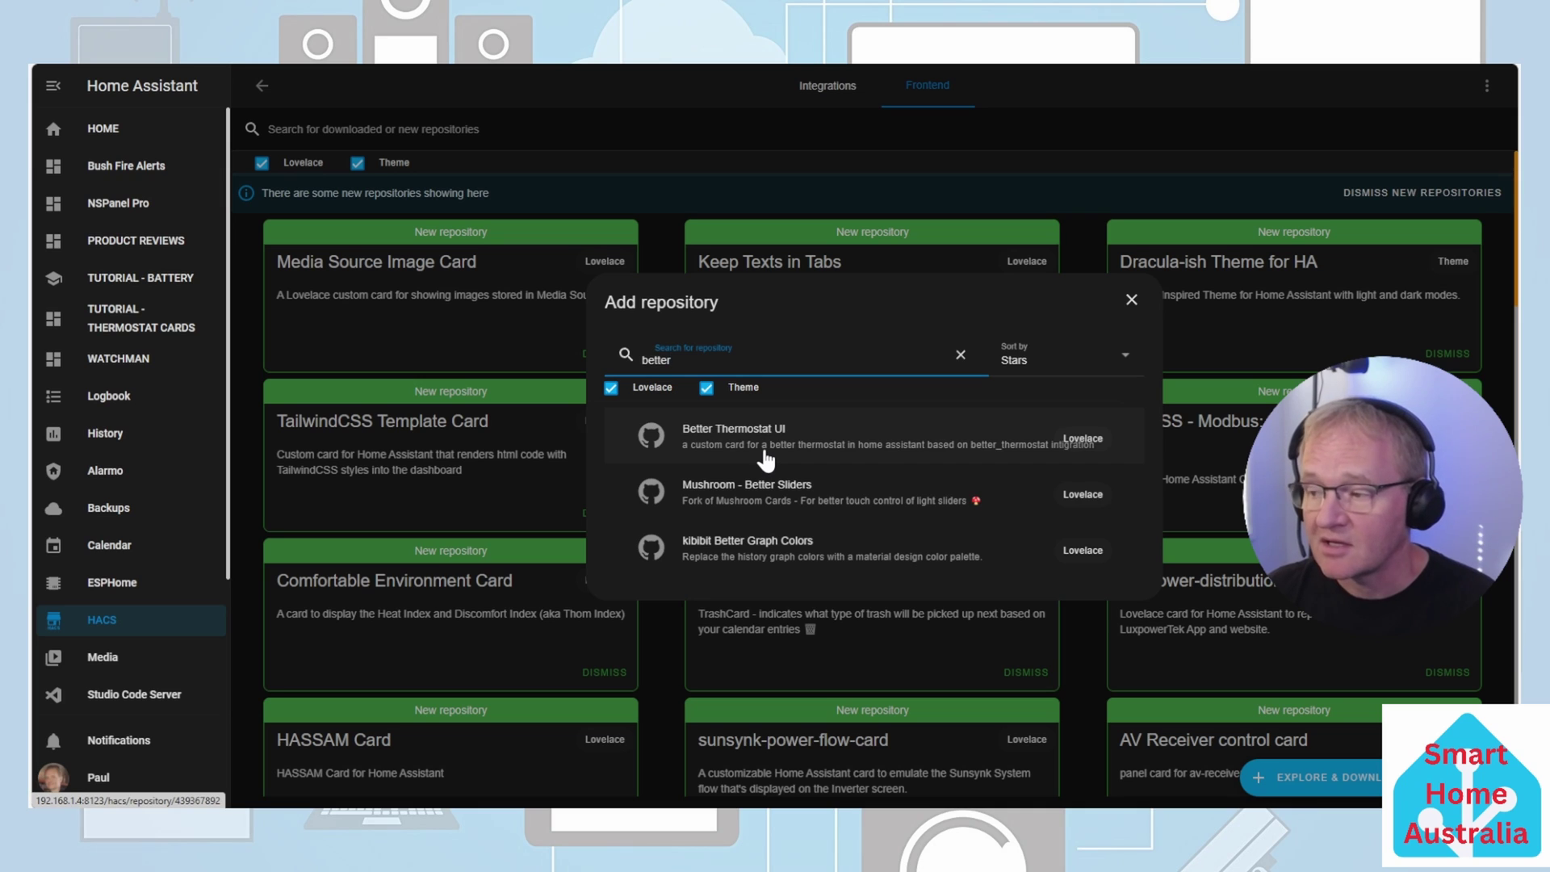
{"action": "left_click", "coordinate": [765, 457]}
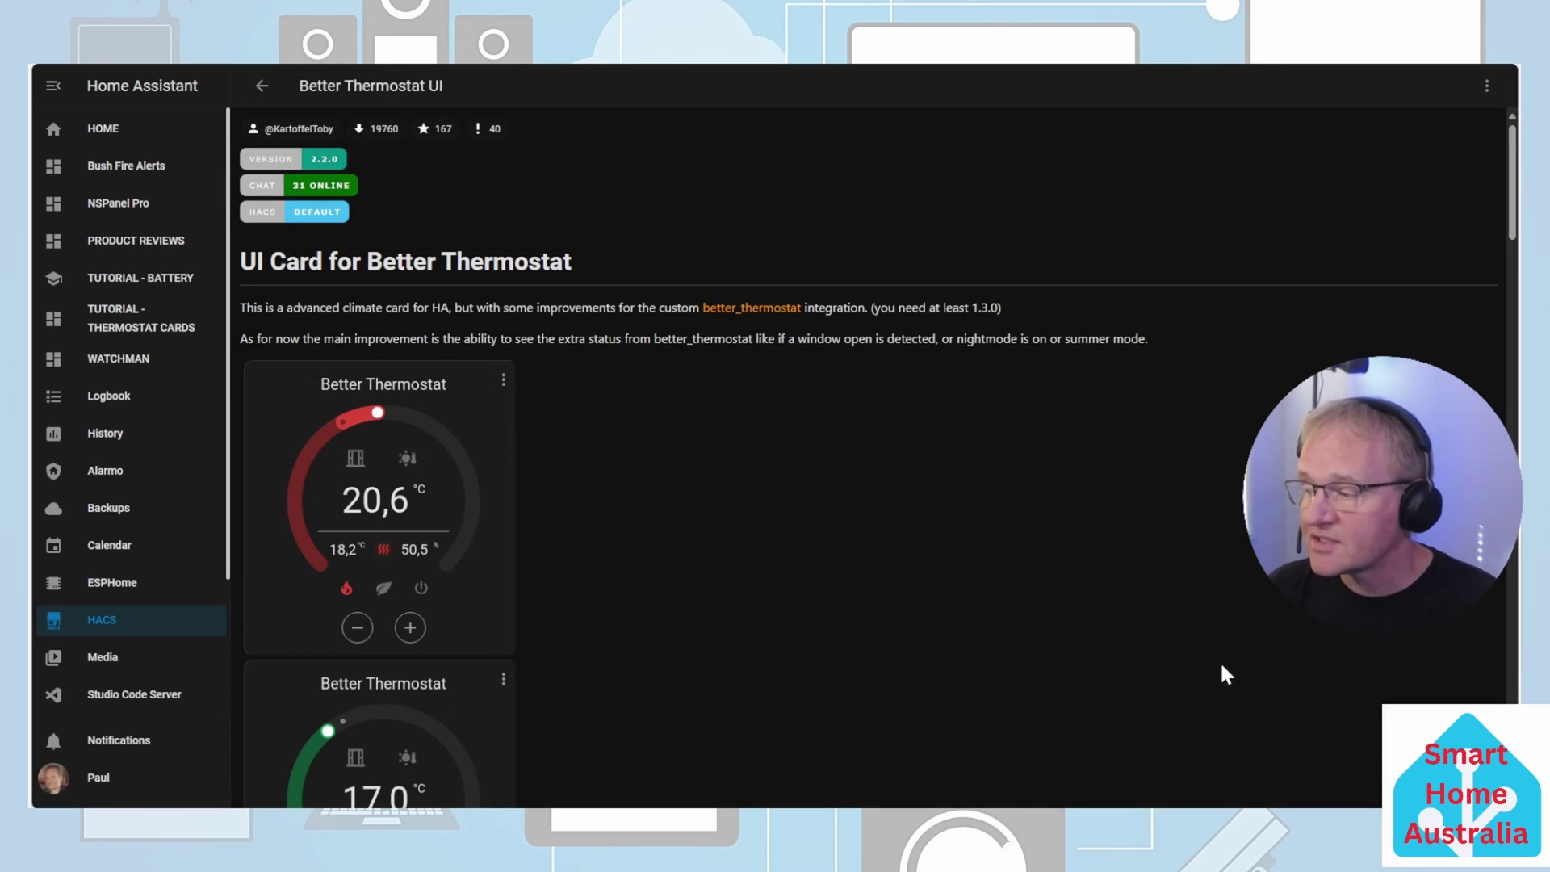
{"action": "left_click", "coordinate": [1453, 775]}
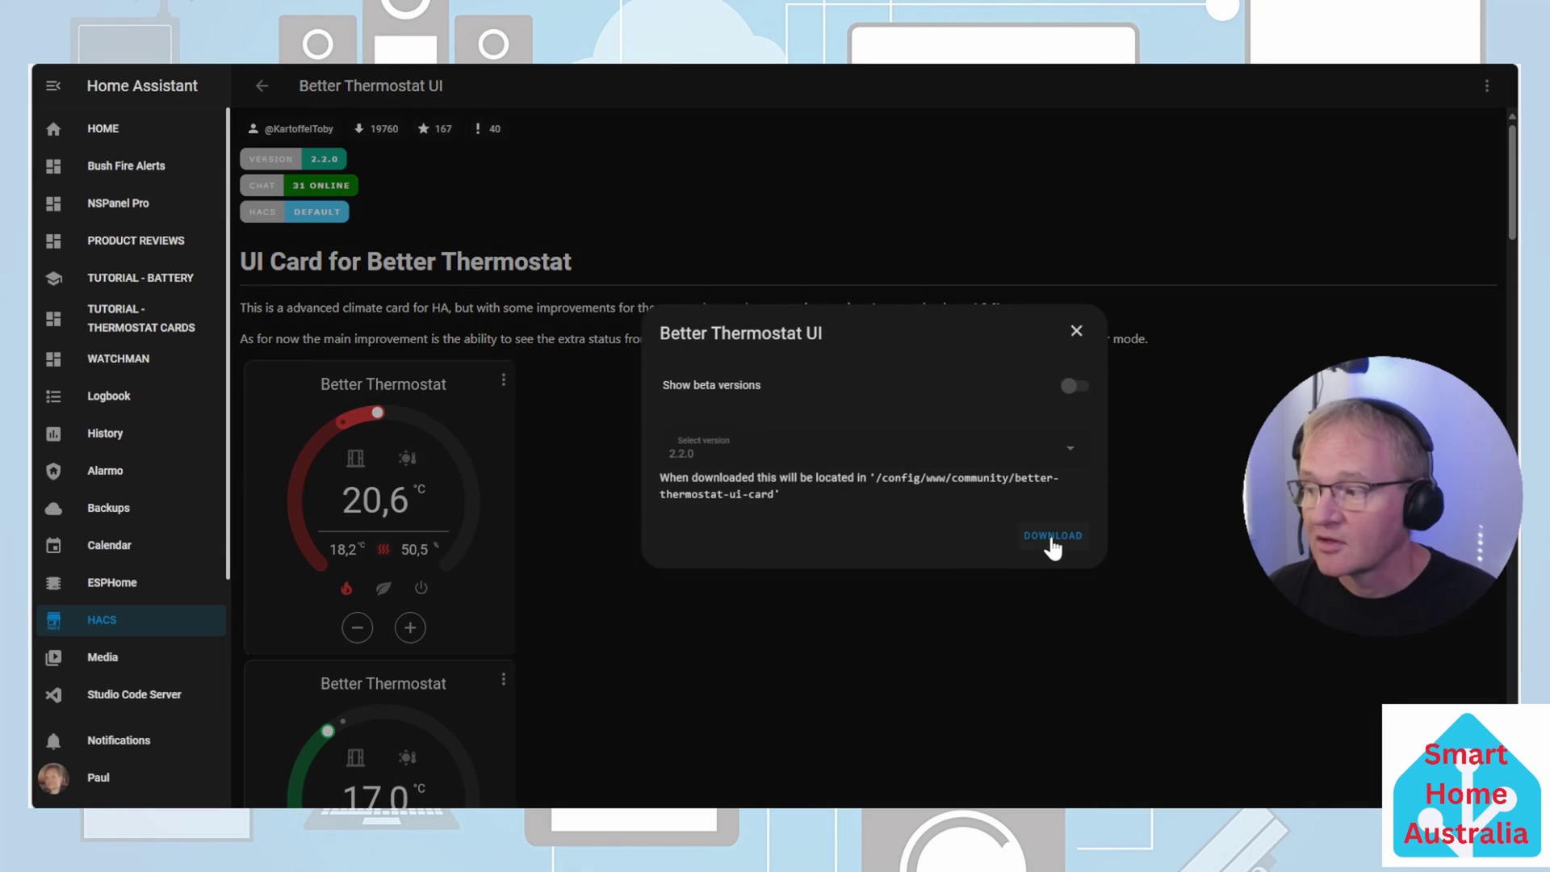
{"action": "left_click", "coordinate": [1052, 537]}
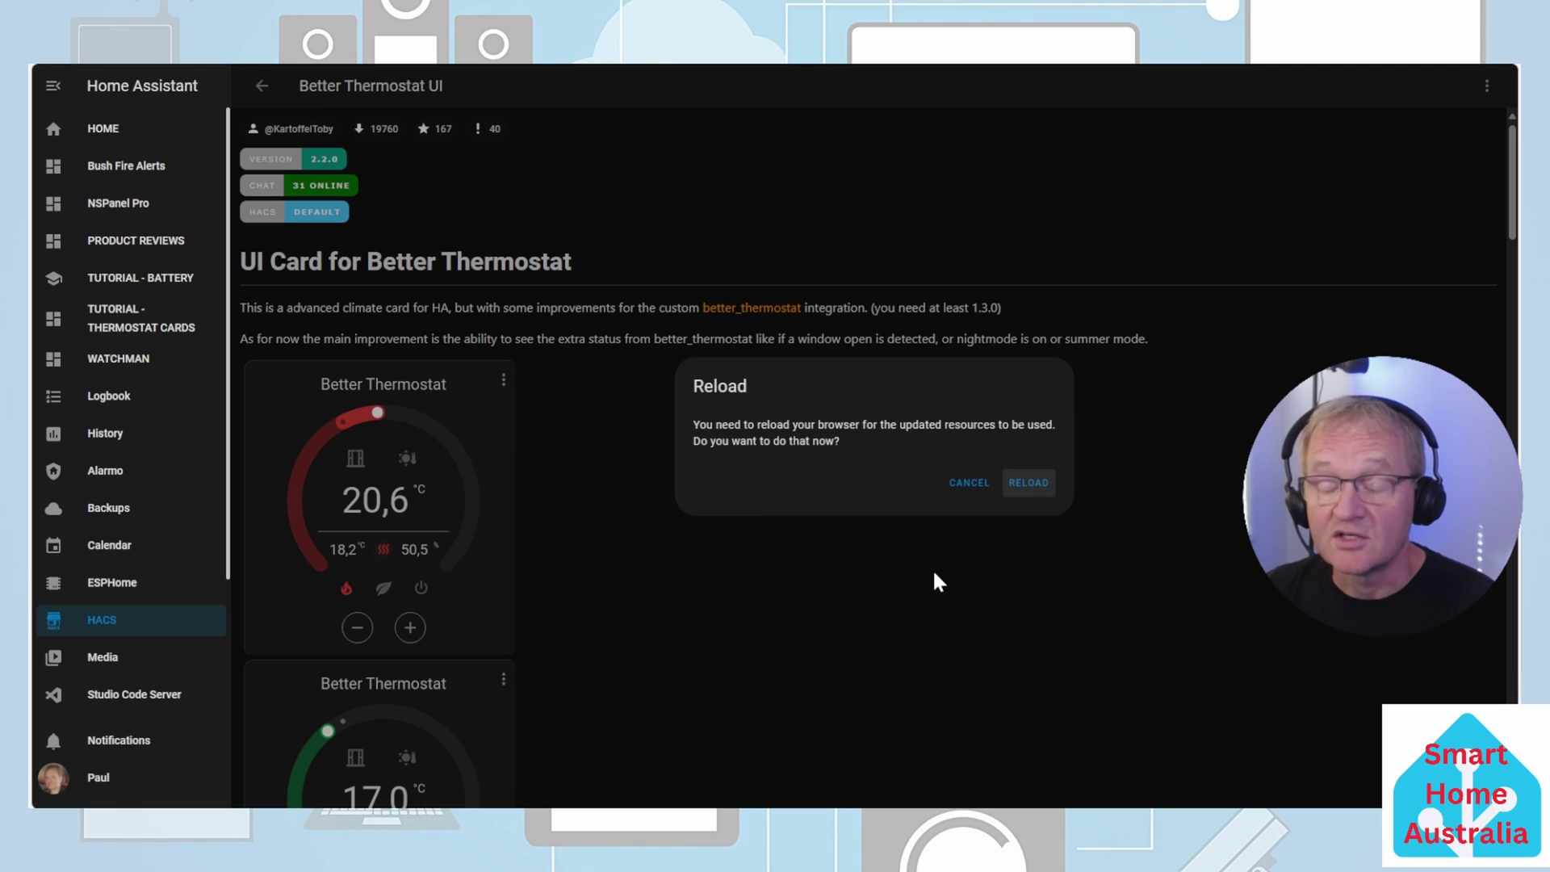
{"action": "left_click", "coordinate": [1028, 482]}
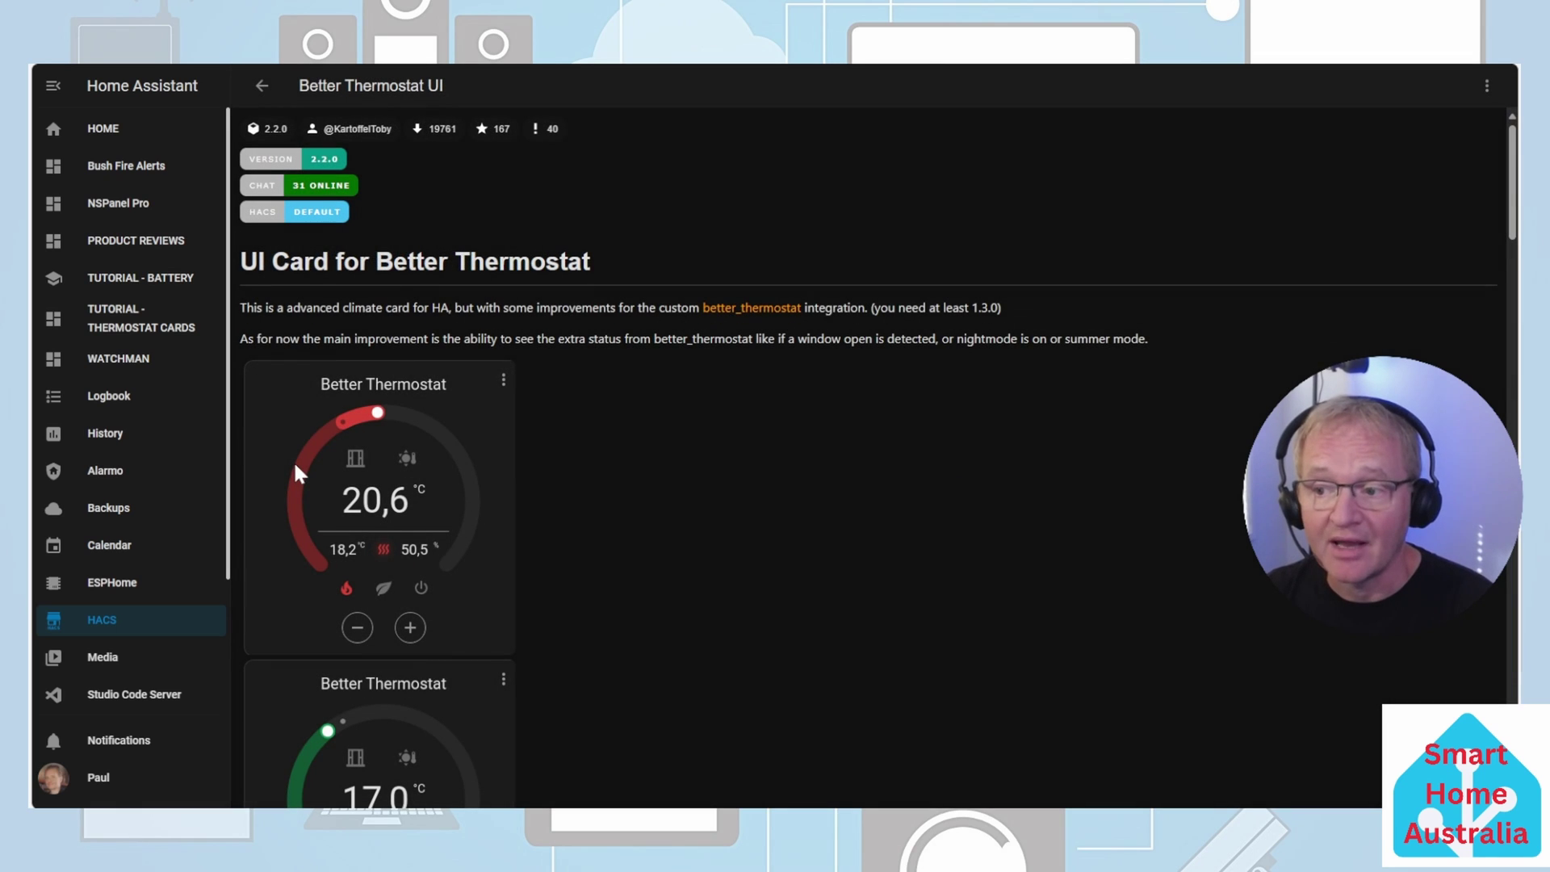
Open the Thermostat Cards dashboard for editing and add the custom Better Thermostat Climate Card, named "Better Thermostat Card"
{"action": "left_click", "coordinate": [153, 331]}
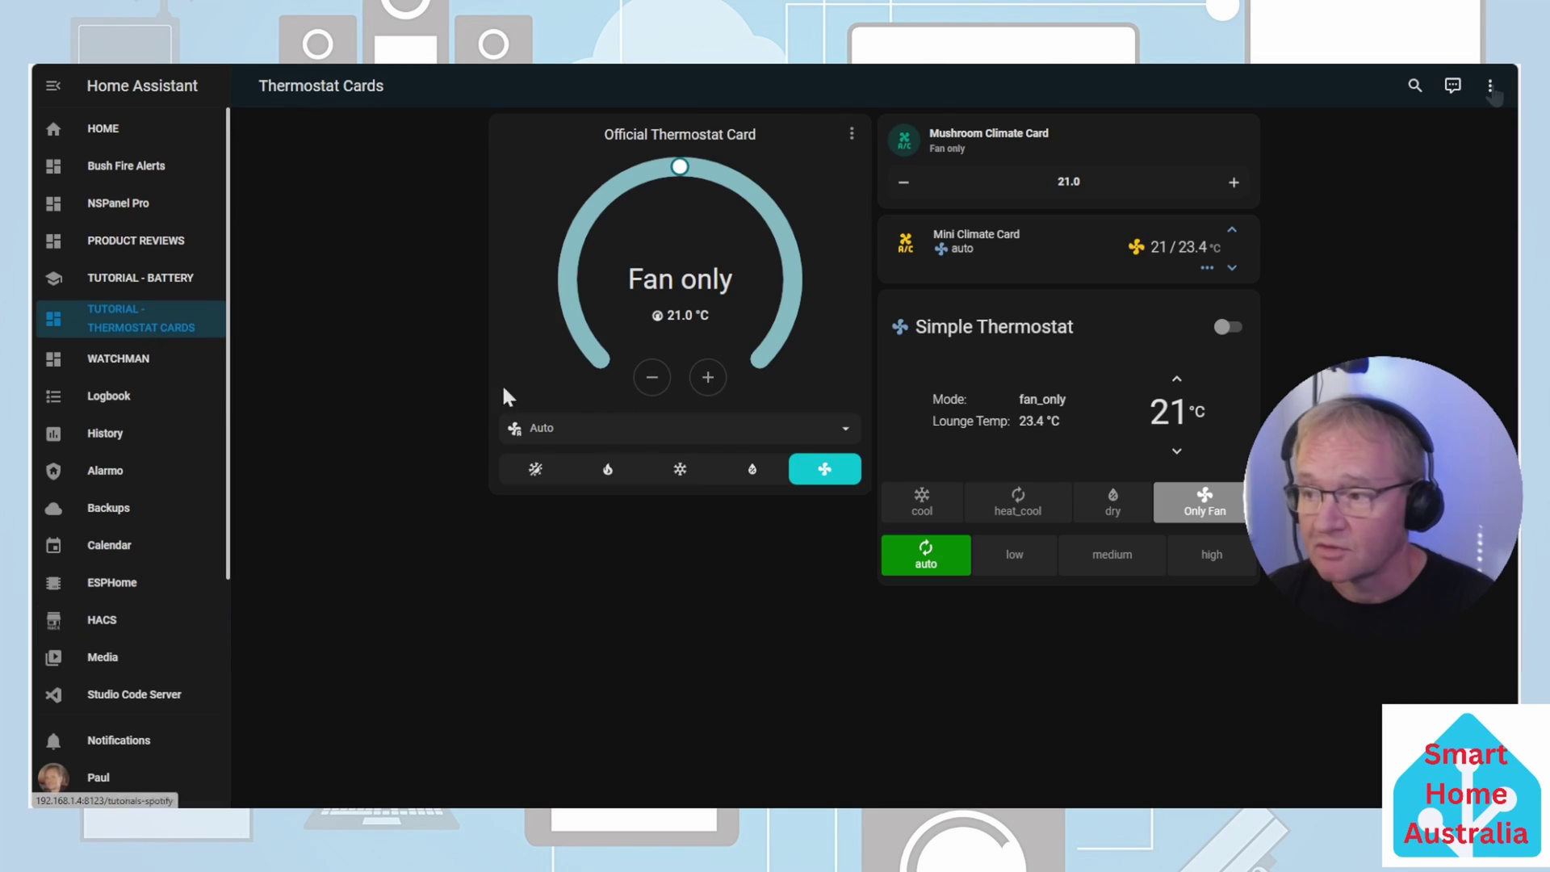
{"action": "left_click", "coordinate": [1491, 87]}
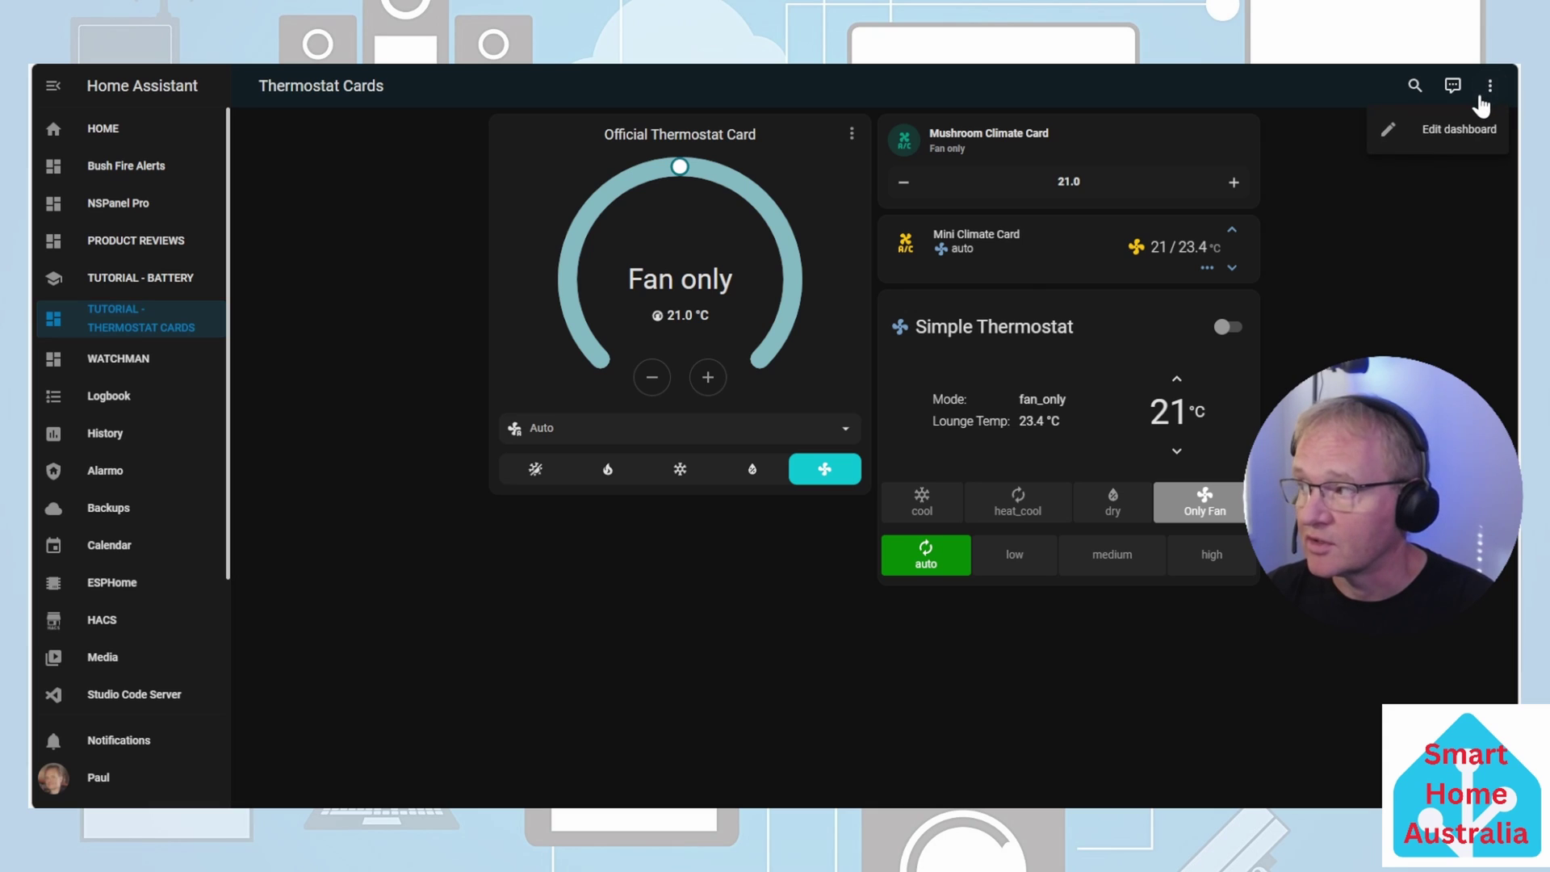
{"action": "left_click", "coordinate": [1457, 134]}
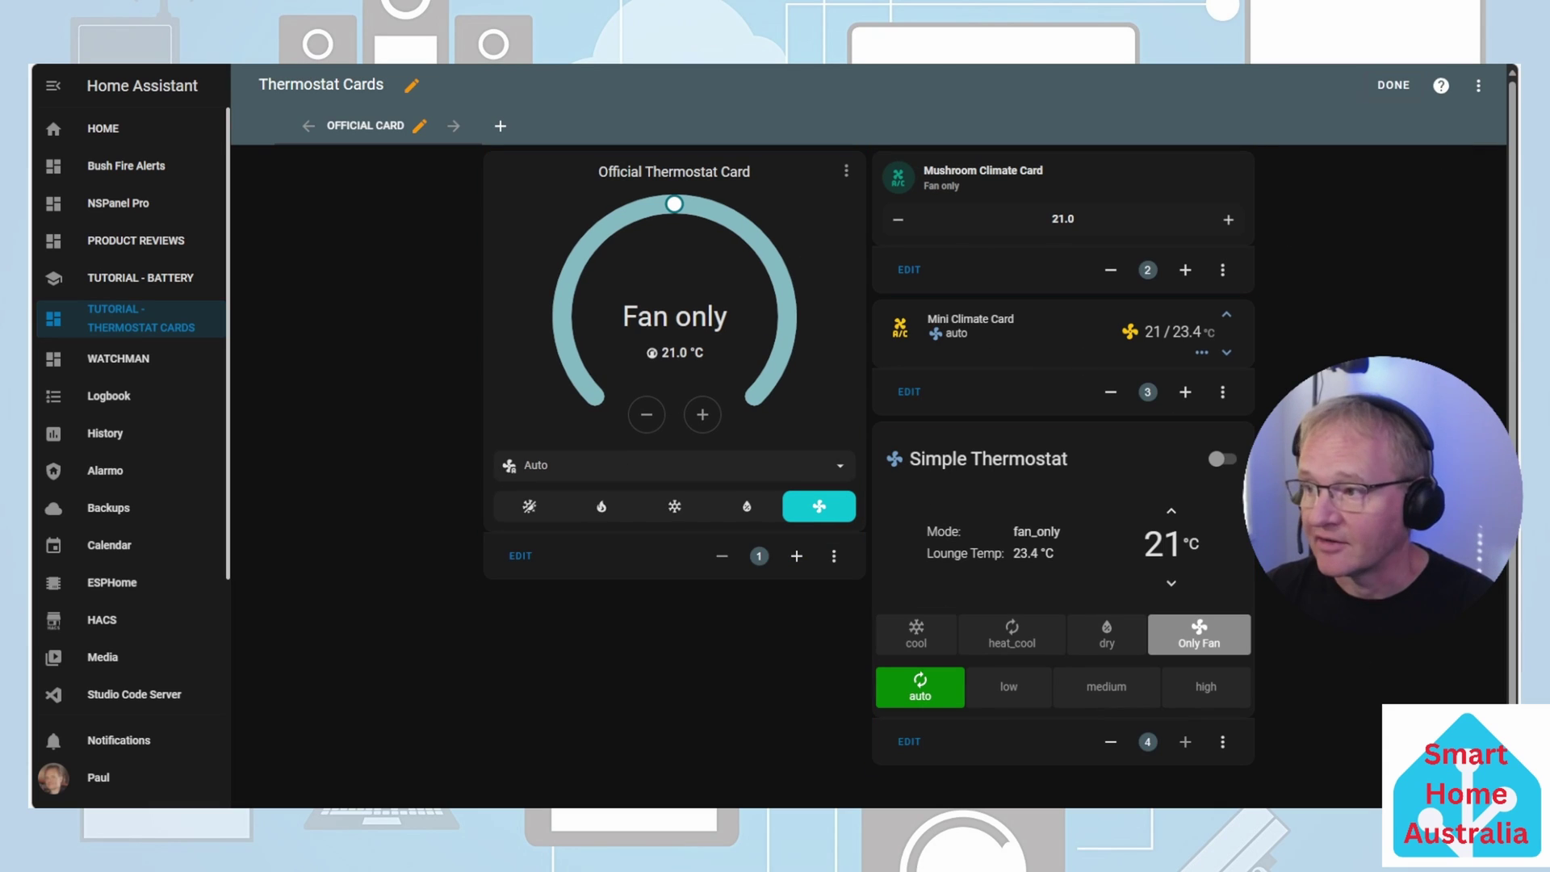
{"action": "left_click", "coordinate": [1446, 771]}
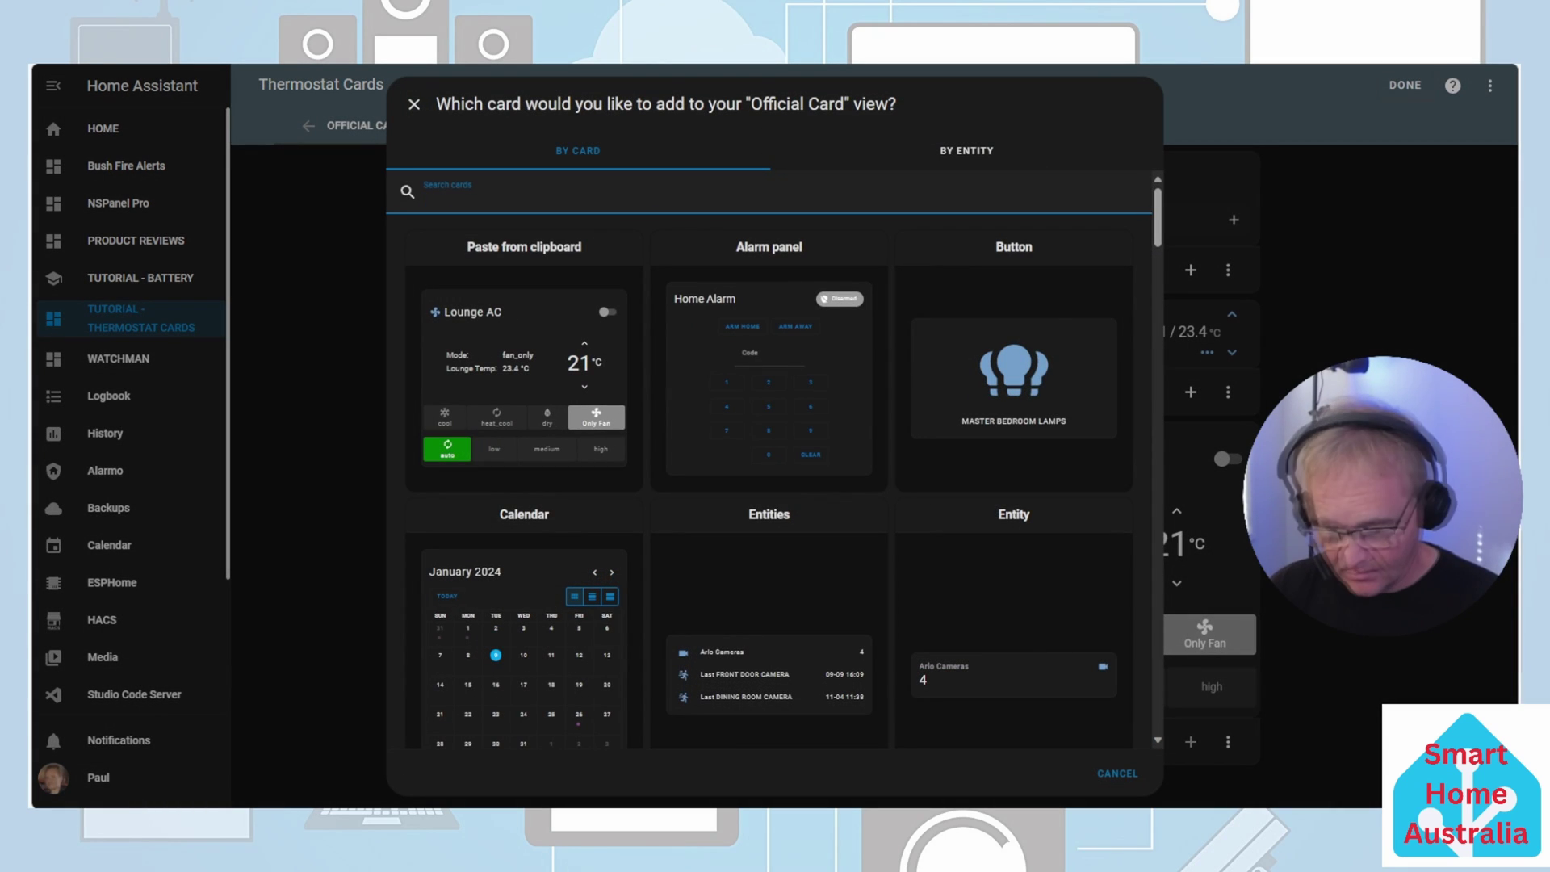
{"action": "type", "text": "b"}
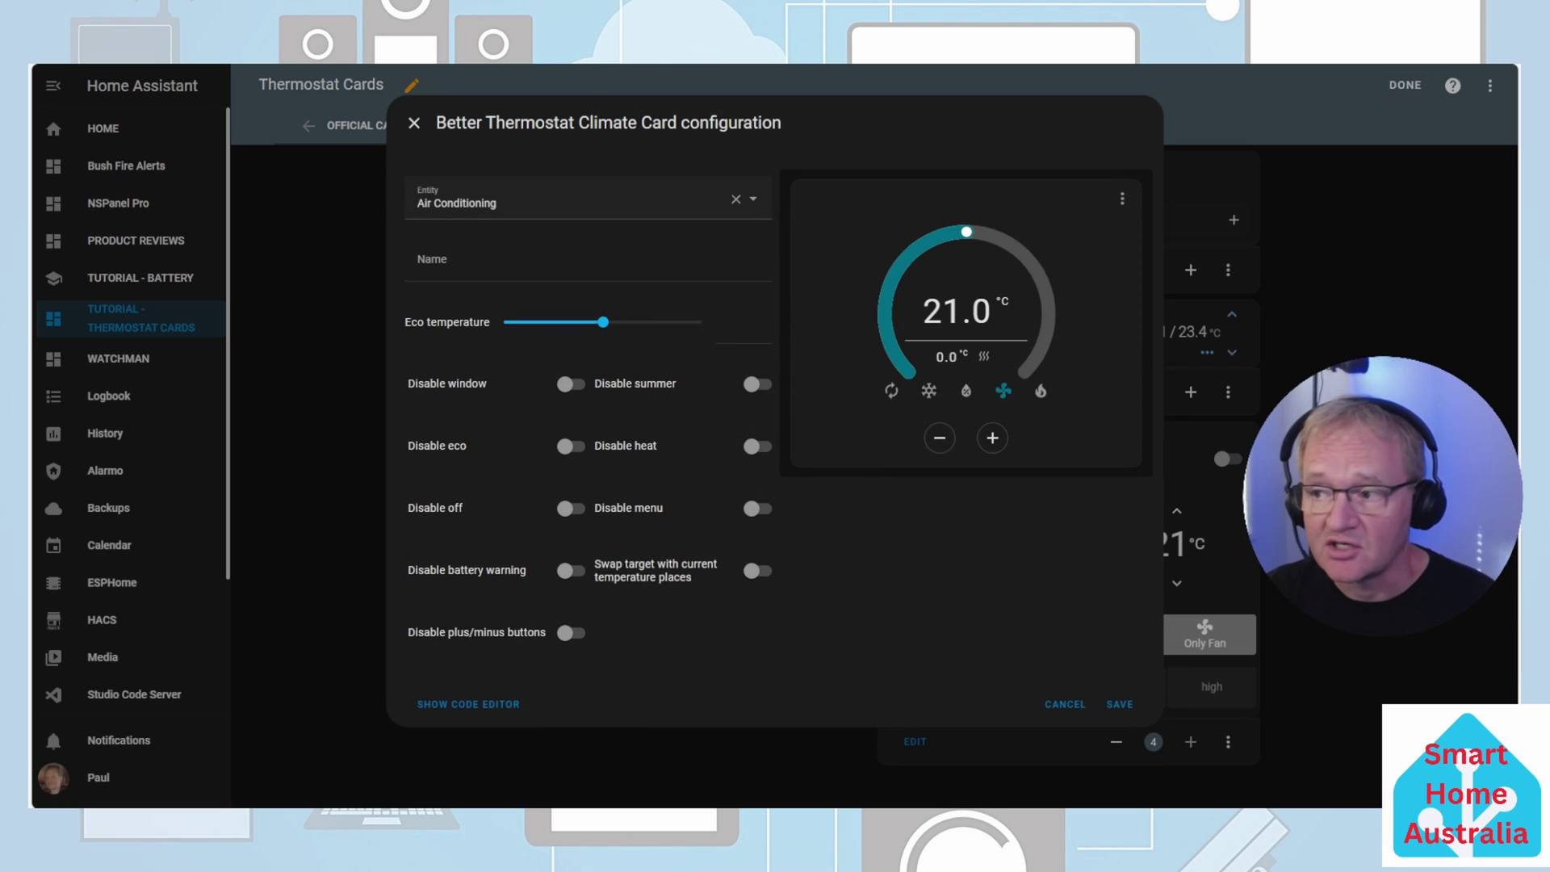
{"action": "left_click", "coordinate": [484, 260]}
{"action": "type", "text": "Better Thermostat Card"}
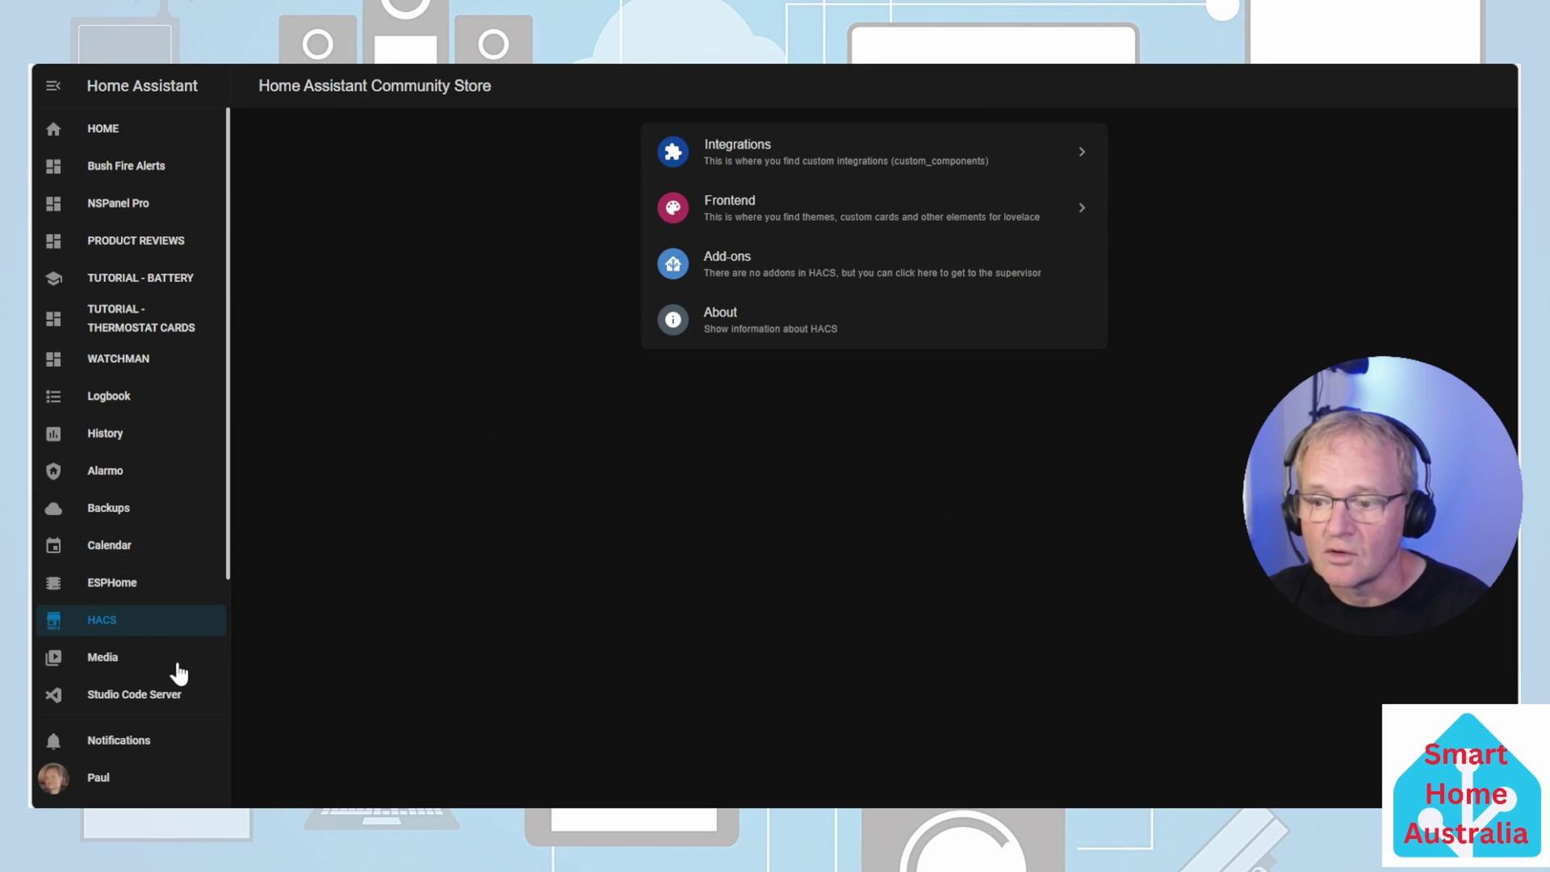
Filter the entity states in the developer tools by "climate" to check the air conditioner's attributes
{"action": "scroll", "coordinate": [167, 695], "scroll_direction": "down", "scroll_amount": 2}
{"action": "left_click", "coordinate": [137, 646]}
{"action": "left_click", "coordinate": [369, 131]}
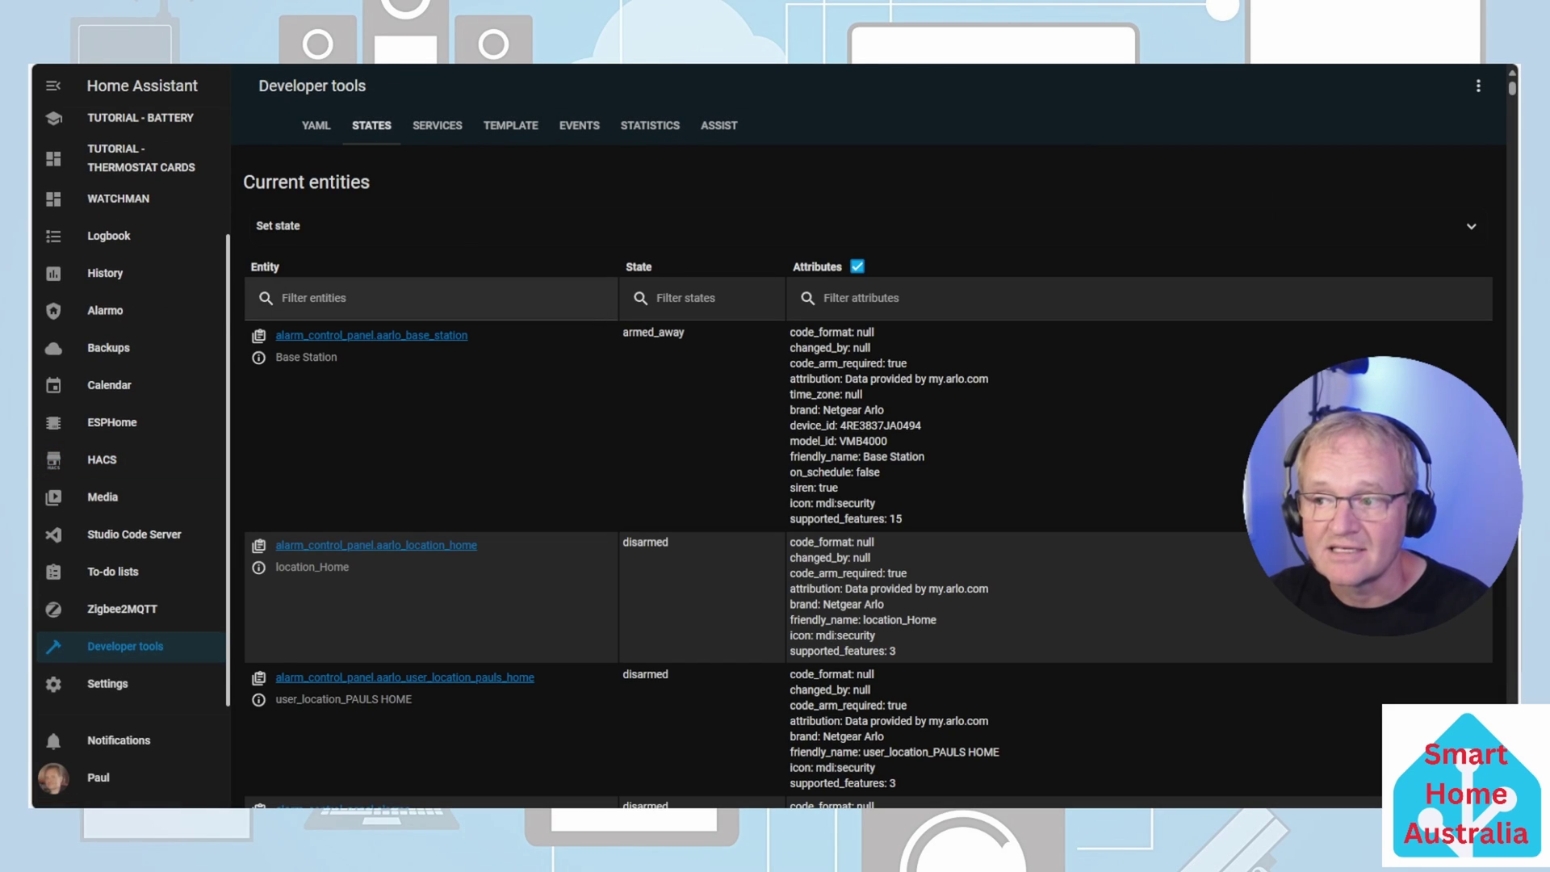
{"action": "left_click", "coordinate": [323, 299]}
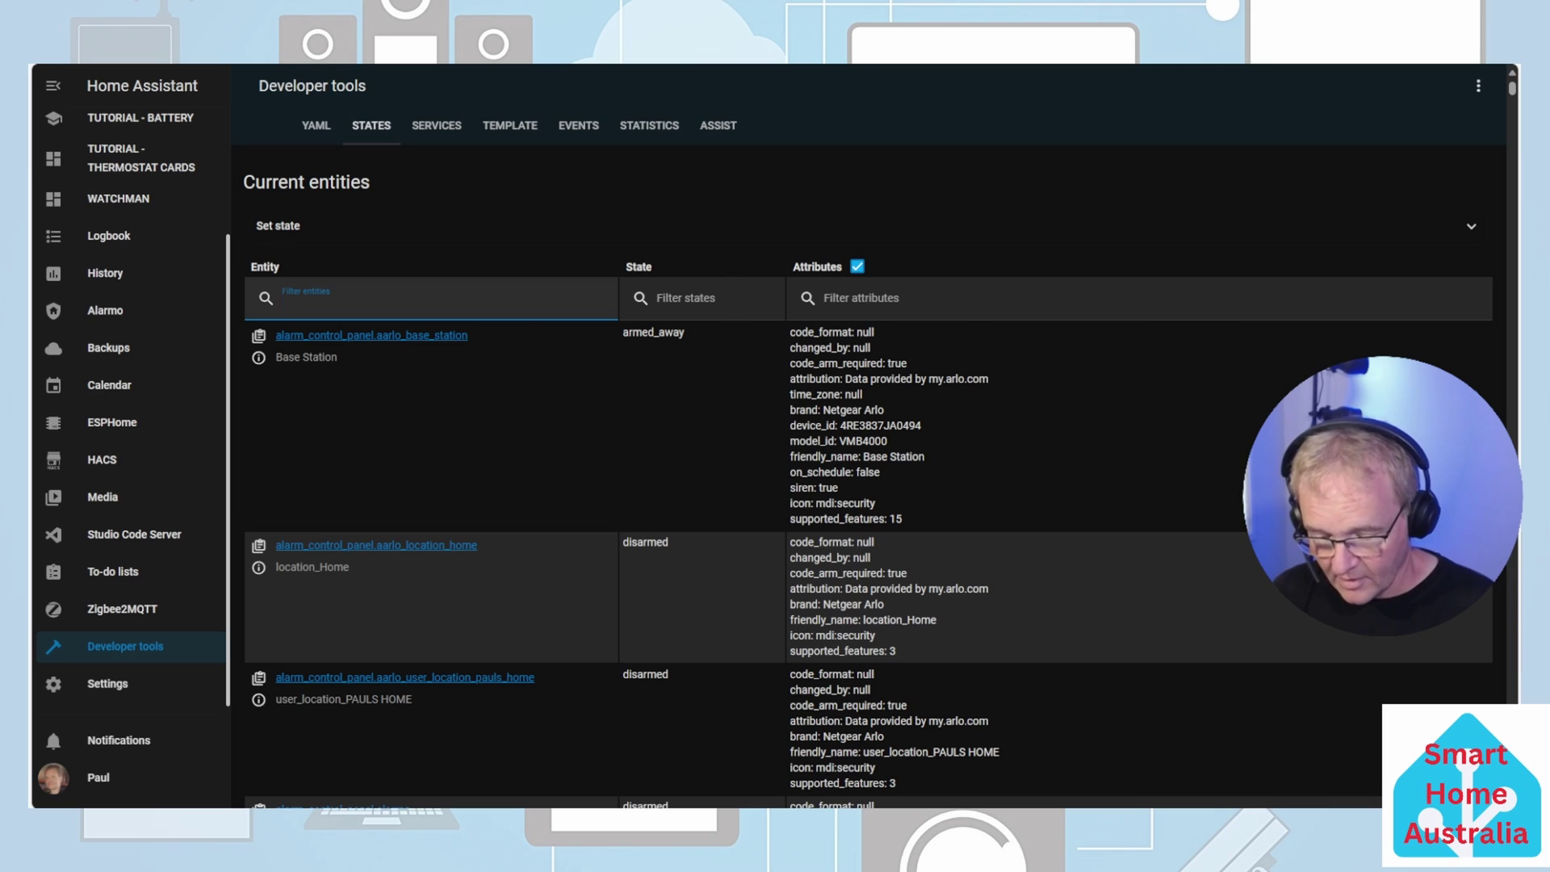
{"action": "type", "text": "climate"}
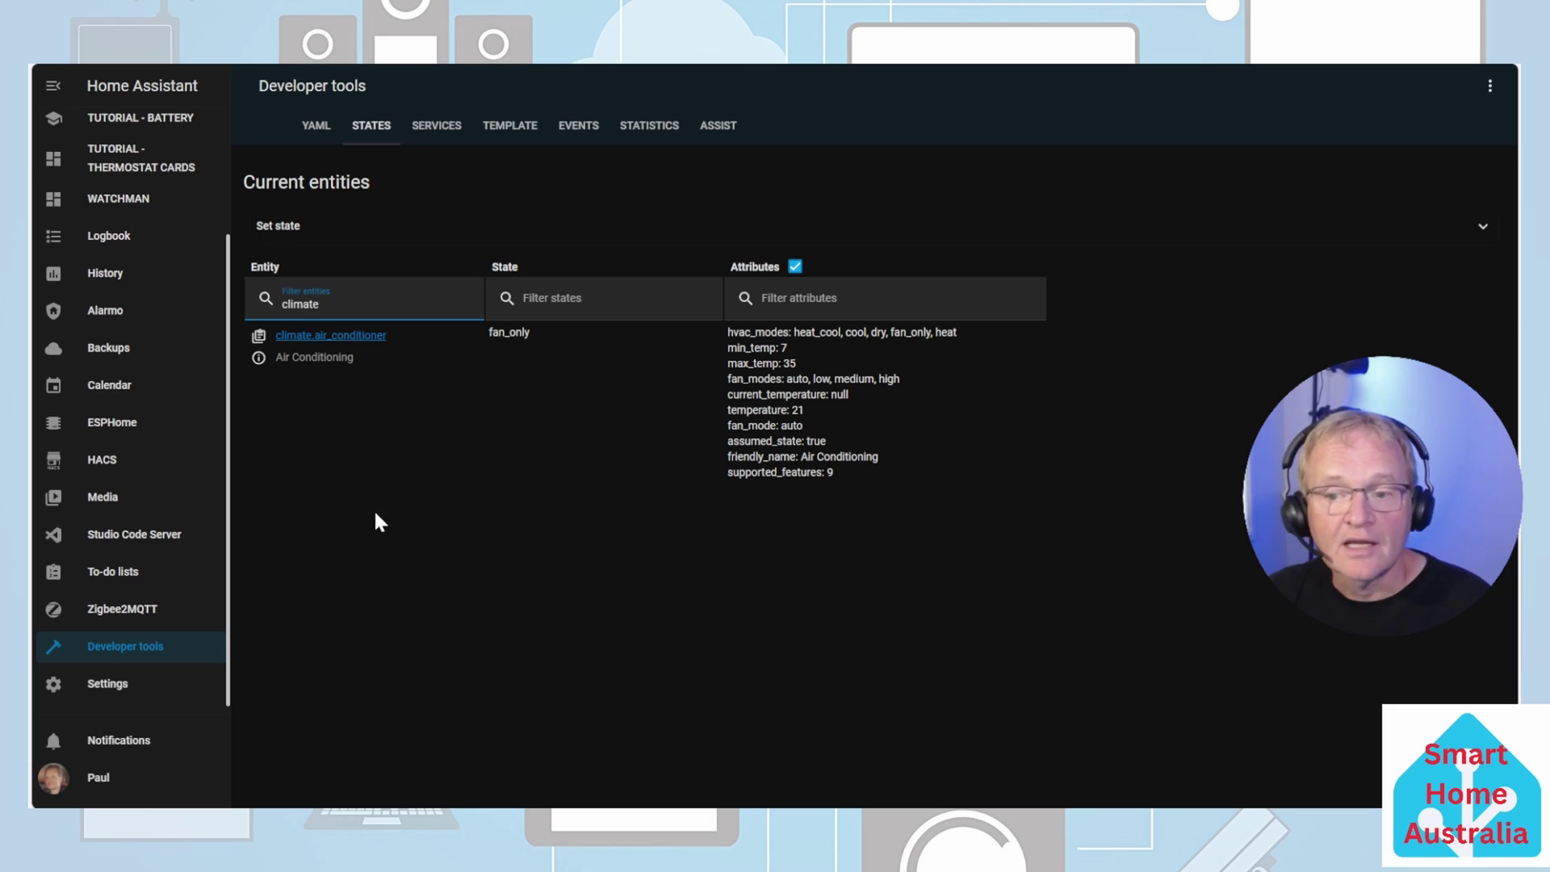
Search the HACS frontend repositories for "climate mode entity", download Climate Mode Entity Row version v1.4.0 and reload the browser
{"action": "left_click", "coordinate": [110, 475]}
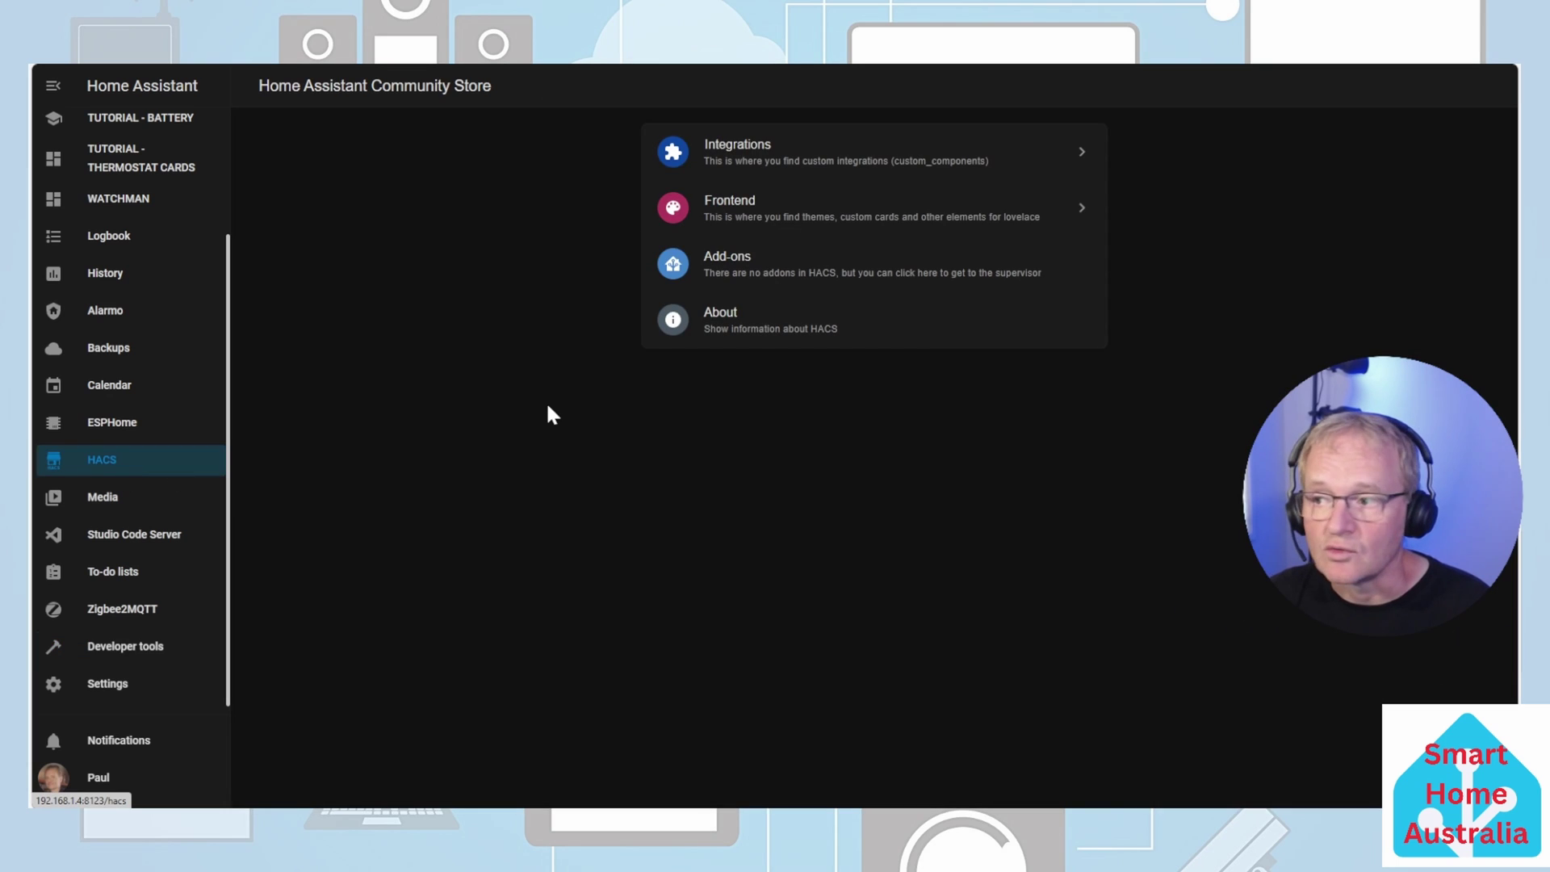
{"action": "left_click", "coordinate": [743, 211]}
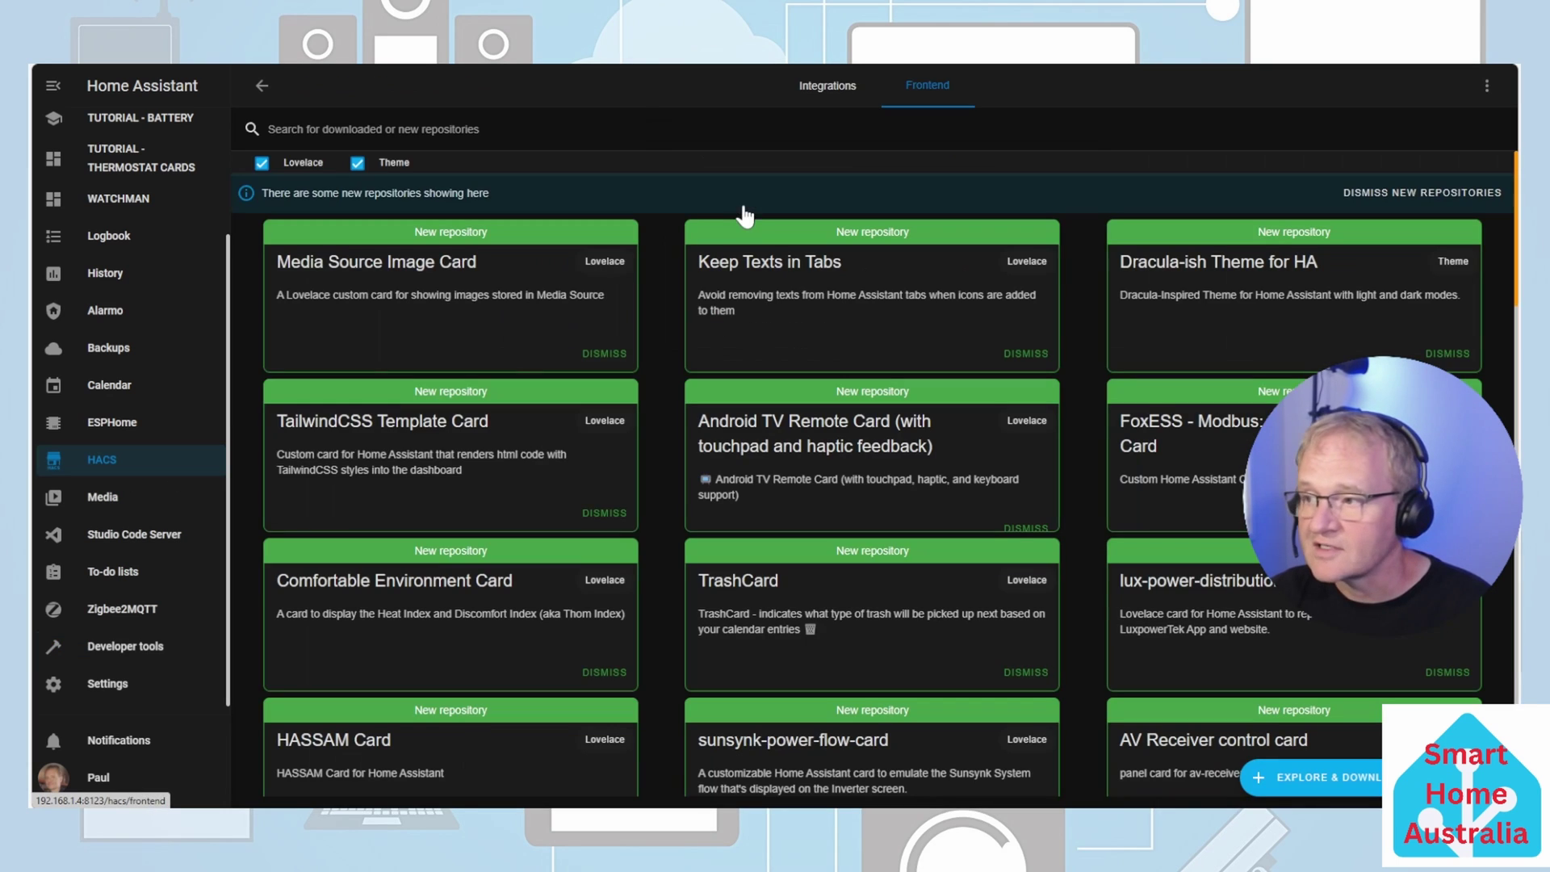
{"action": "left_click", "coordinate": [1312, 777]}
{"action": "type", "text": "climate mode entity"}
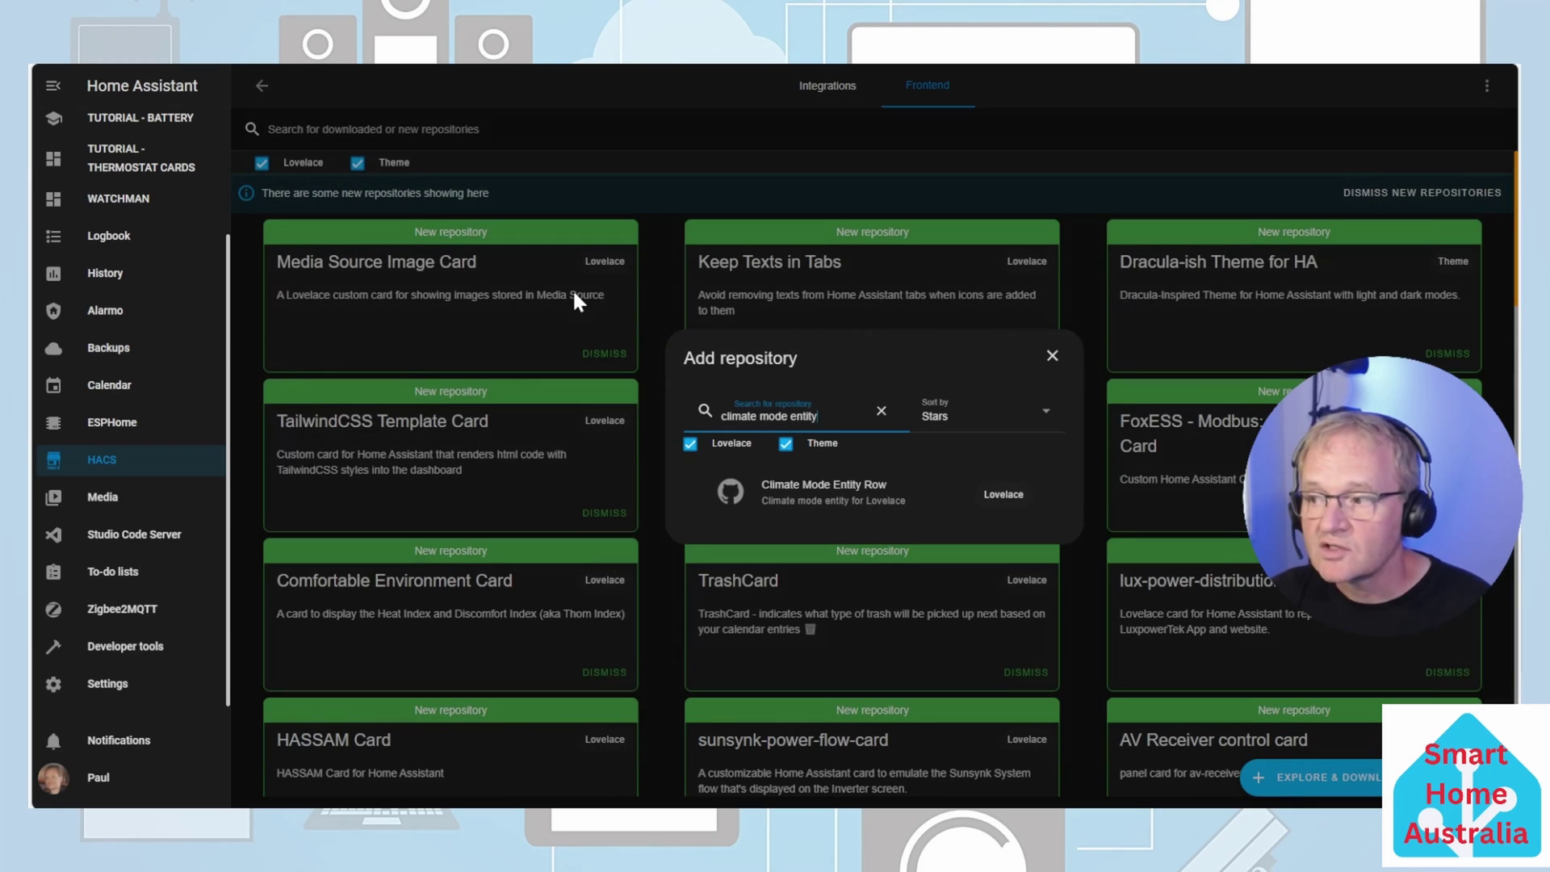
{"action": "left_click", "coordinate": [840, 493]}
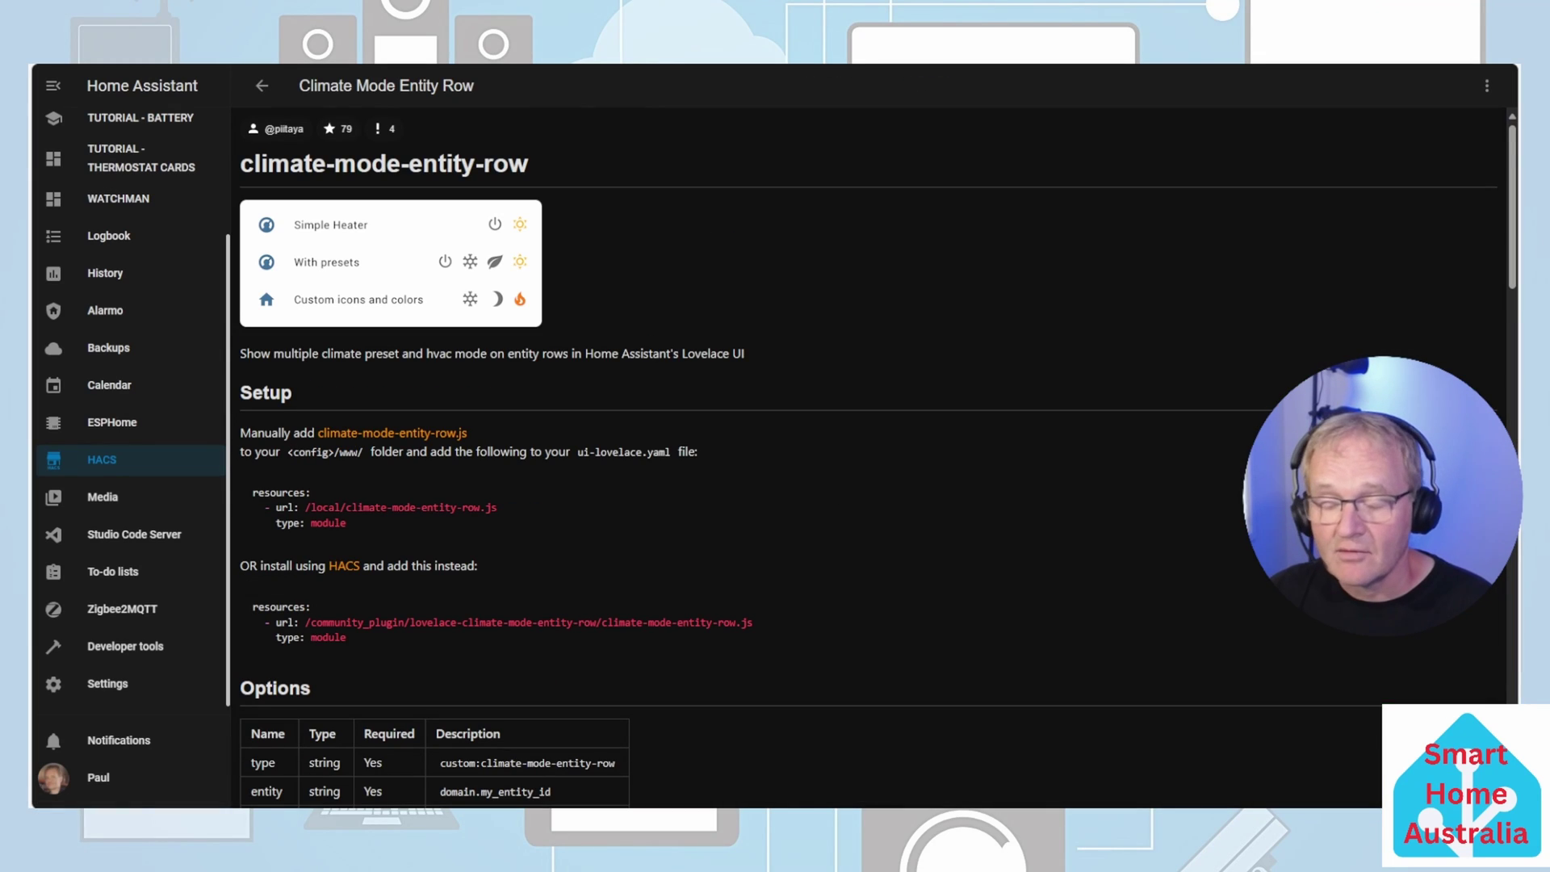
{"action": "left_click", "coordinate": [1445, 775]}
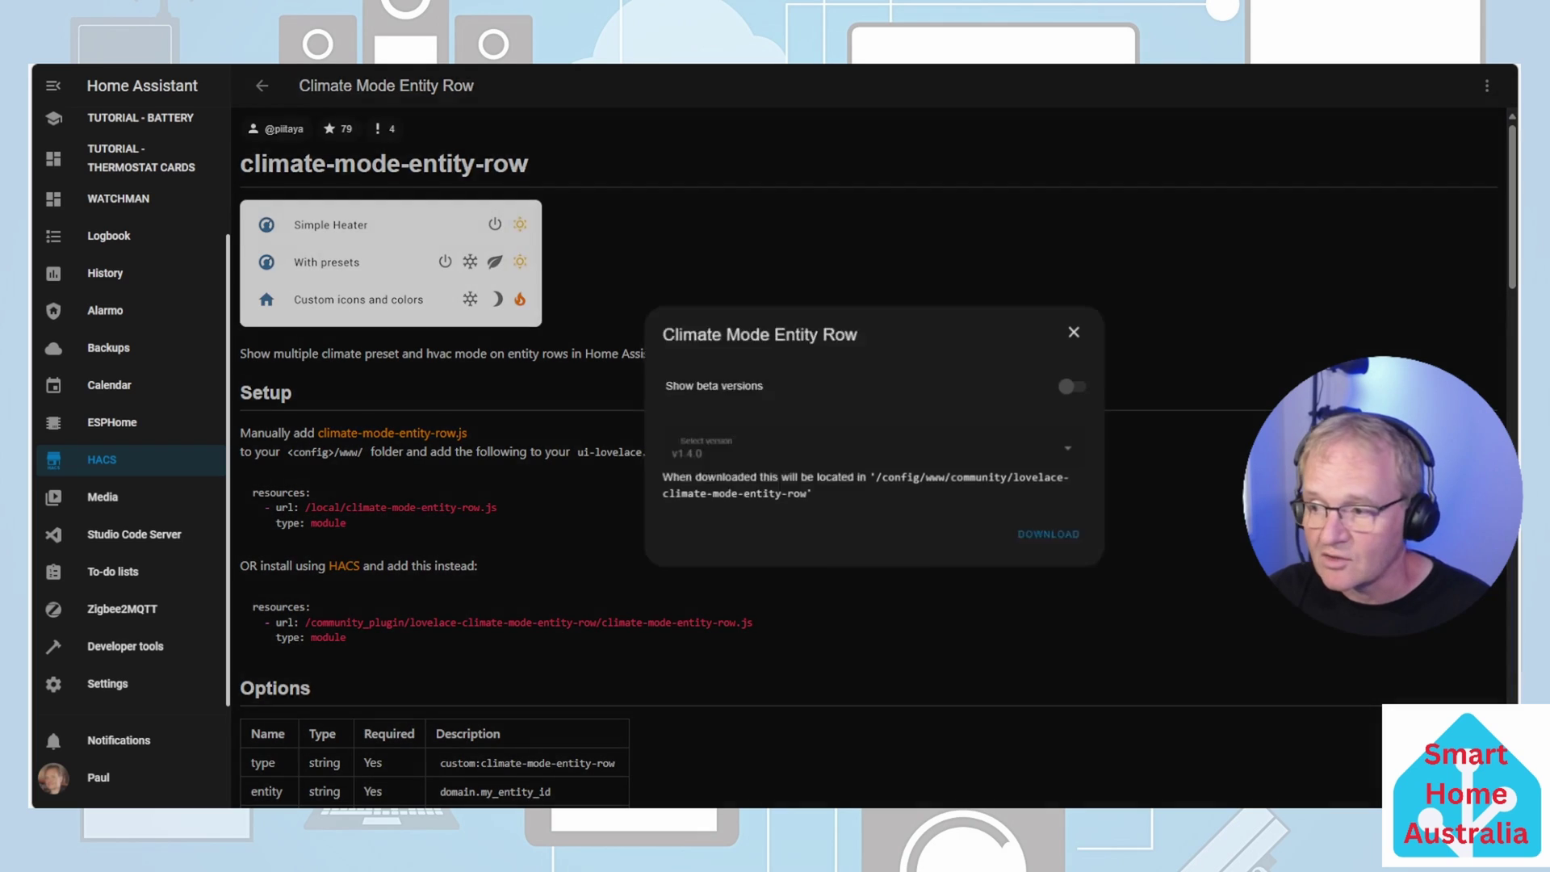
{"action": "left_click", "coordinate": [1056, 536]}
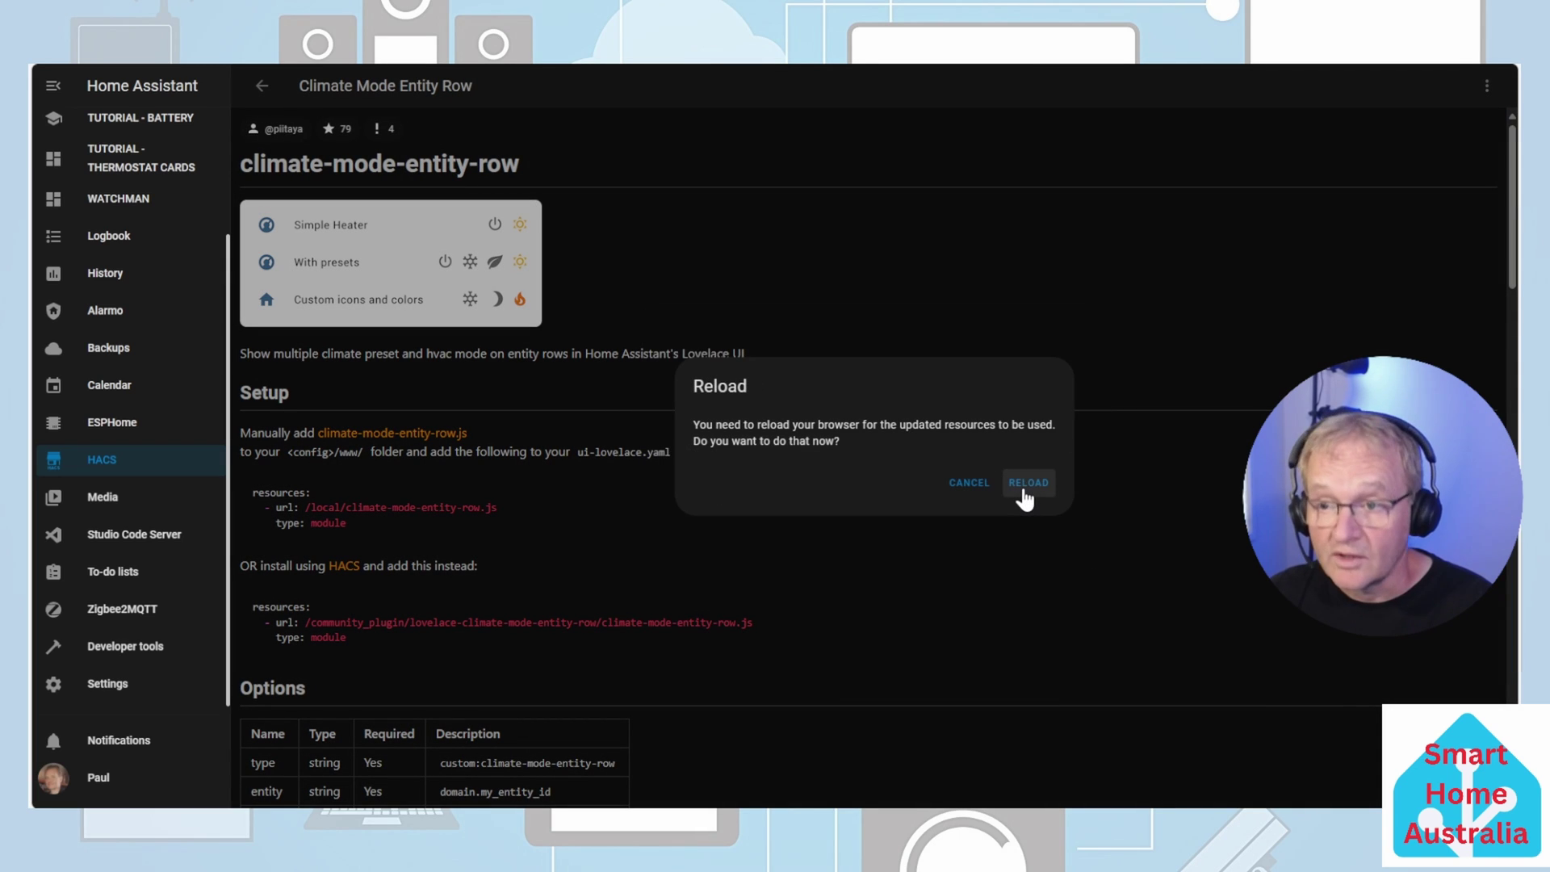
{"action": "left_click", "coordinate": [1023, 486]}
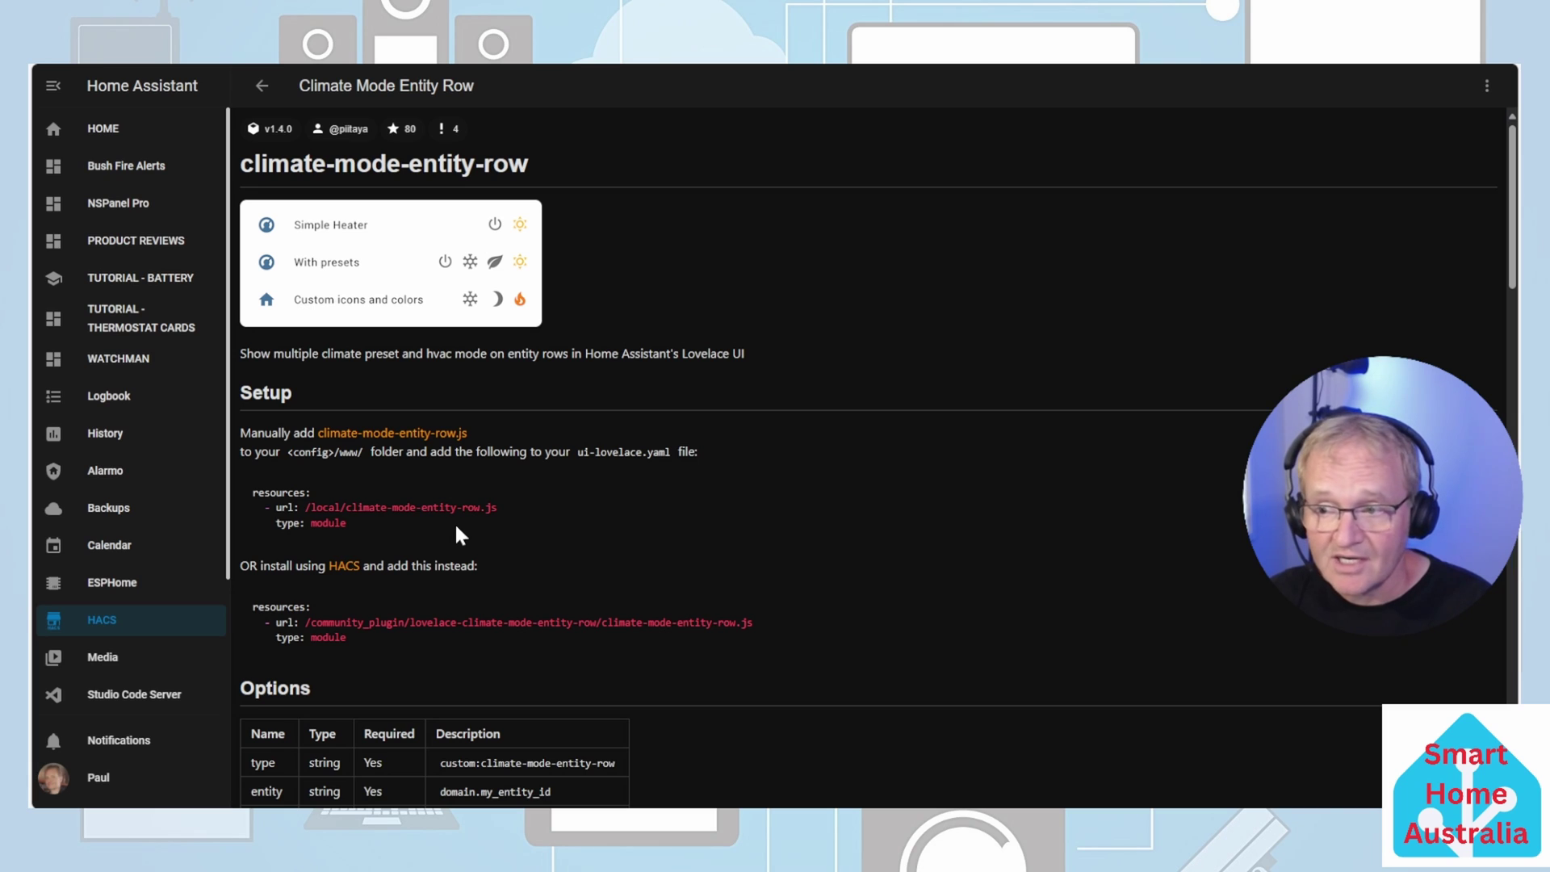
Open the Thermostat Cards dashboard for editing and add a Manual card, searching the cards for "Manual"
{"action": "left_click", "coordinate": [129, 322]}
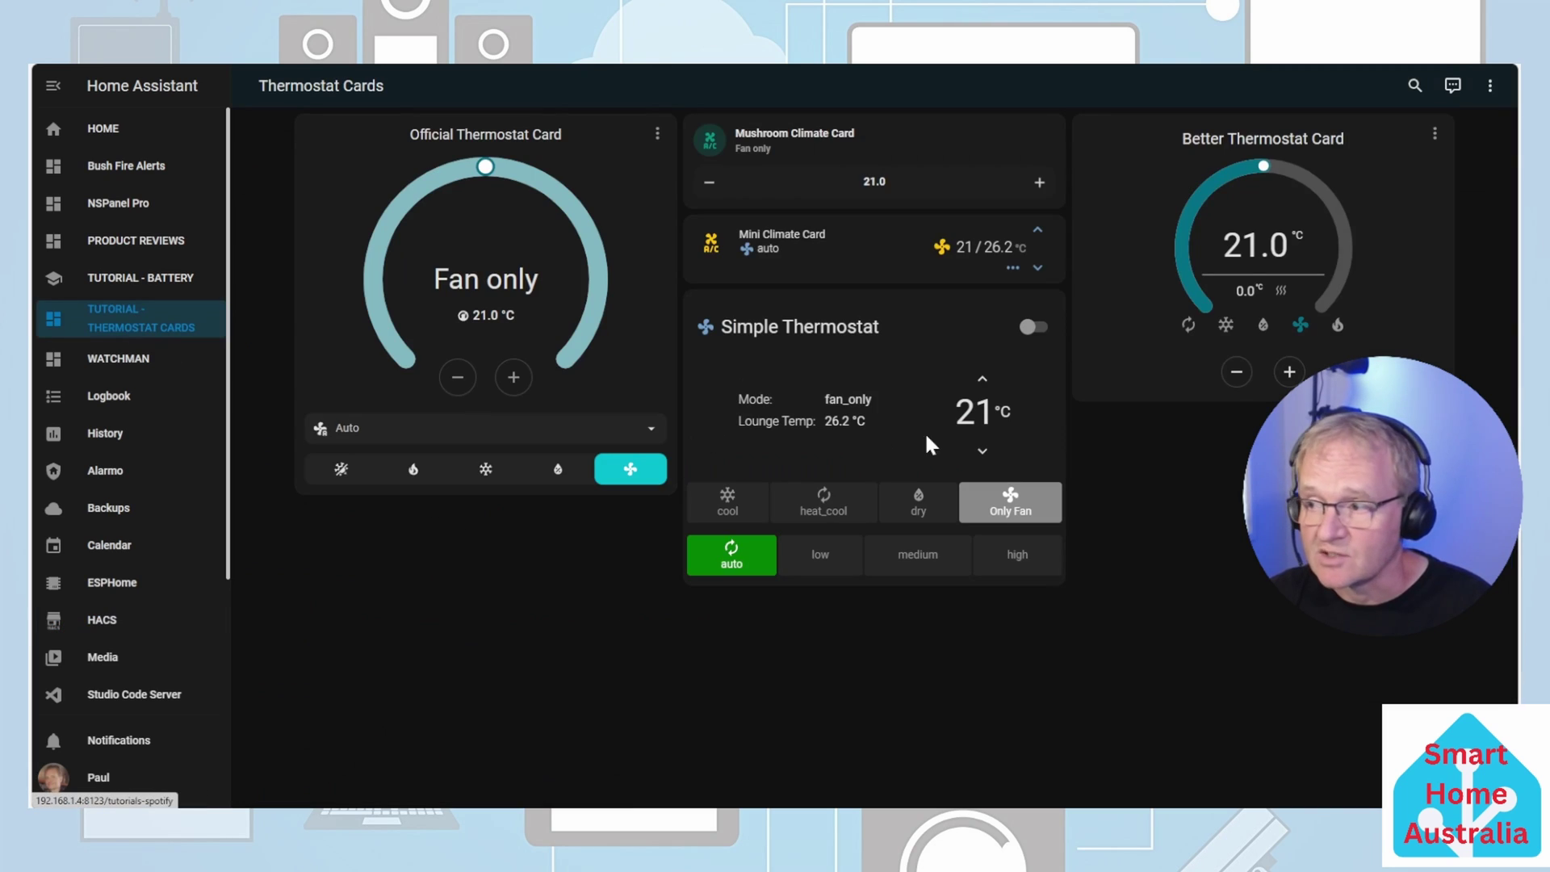
{"action": "left_click", "coordinate": [1491, 92]}
{"action": "left_click", "coordinate": [1449, 129]}
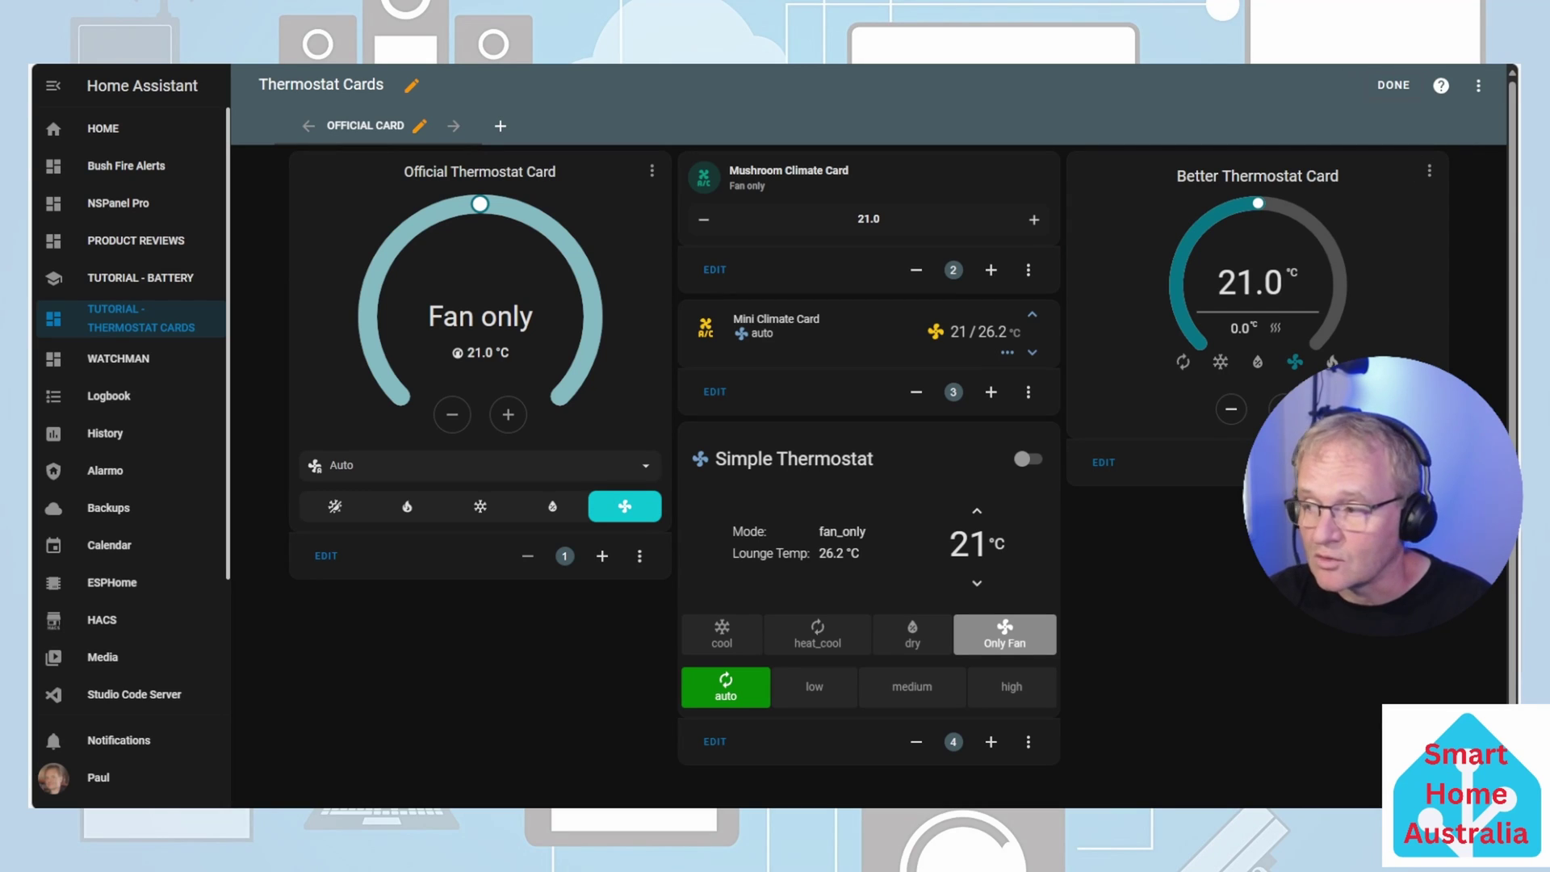
{"action": "left_click", "coordinate": [1152, 647]}
{"action": "type", "text": "Manual"}
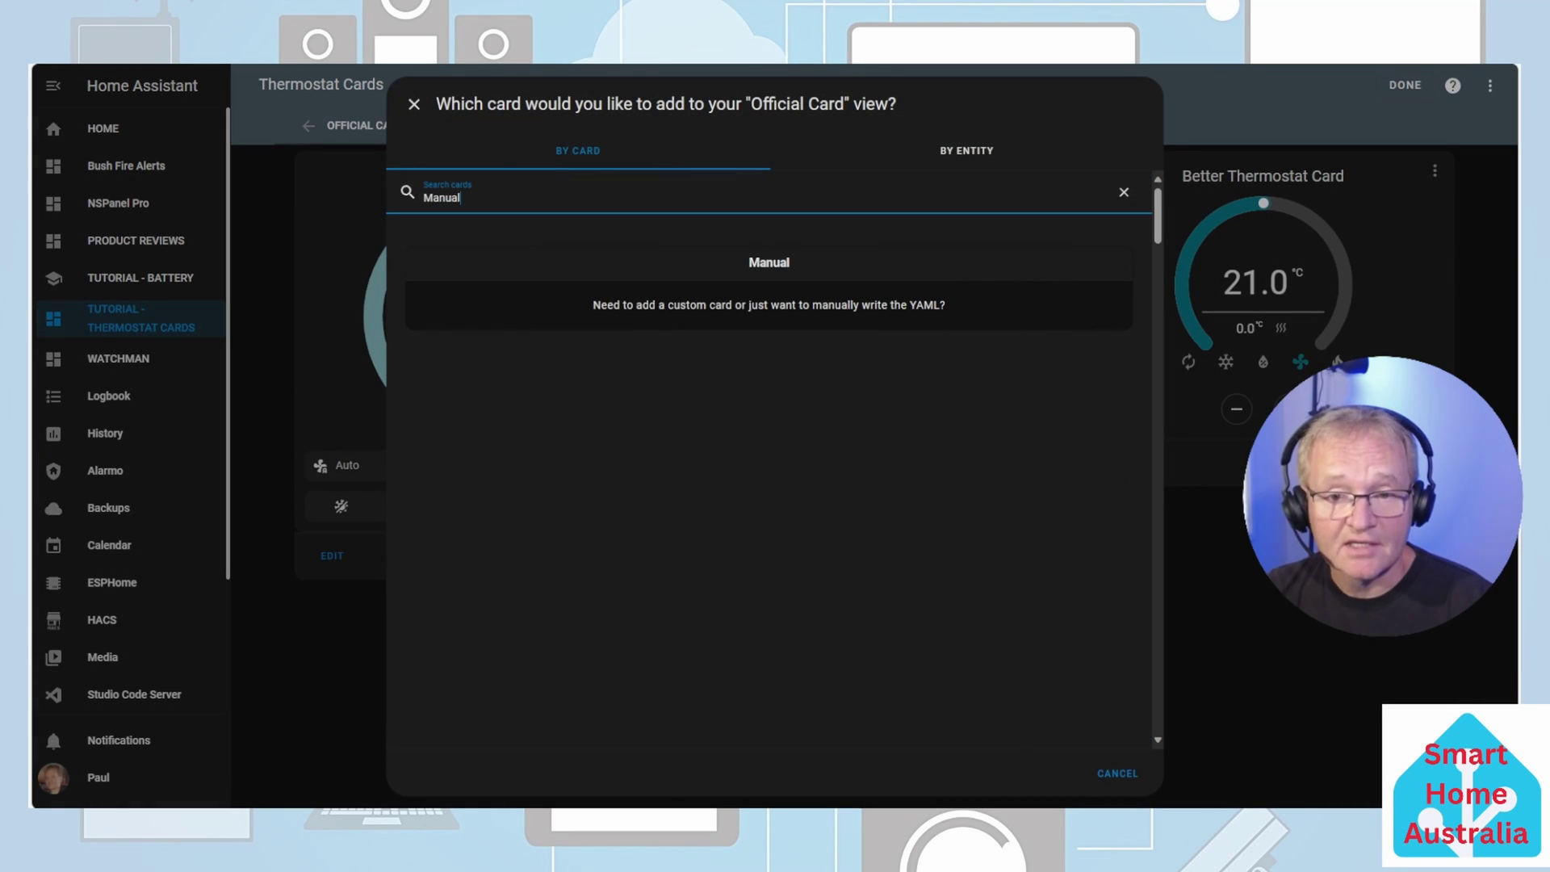
{"action": "left_click", "coordinate": [737, 288]}
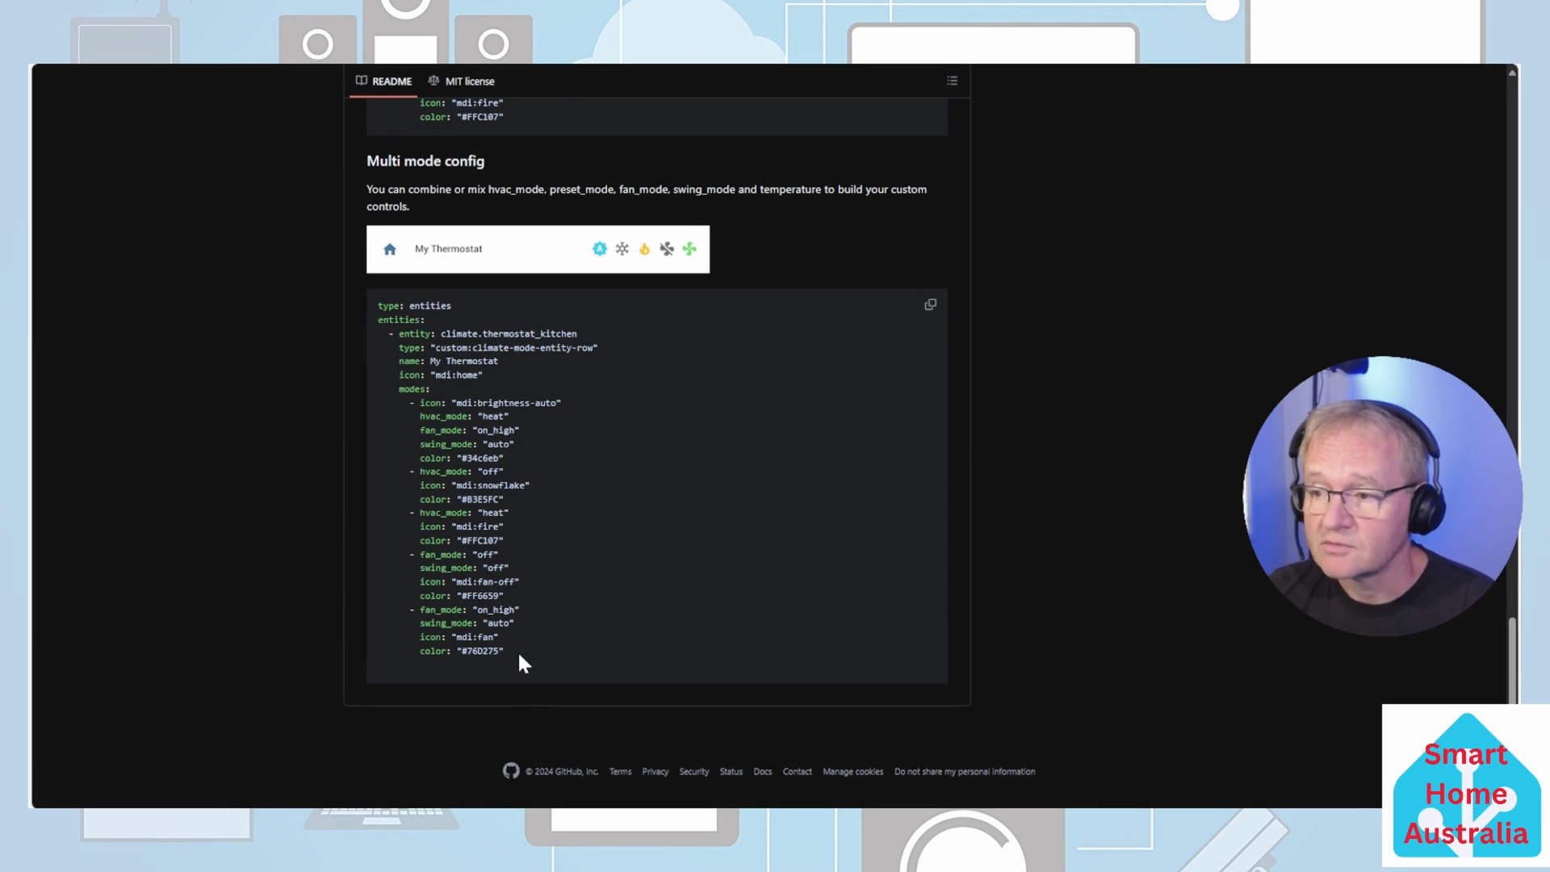
Copy the Multi mode config example from the climate-mode-entity-row README and replace the manual card's YAML with it
{"action": "left_click", "coordinate": [929, 309]}
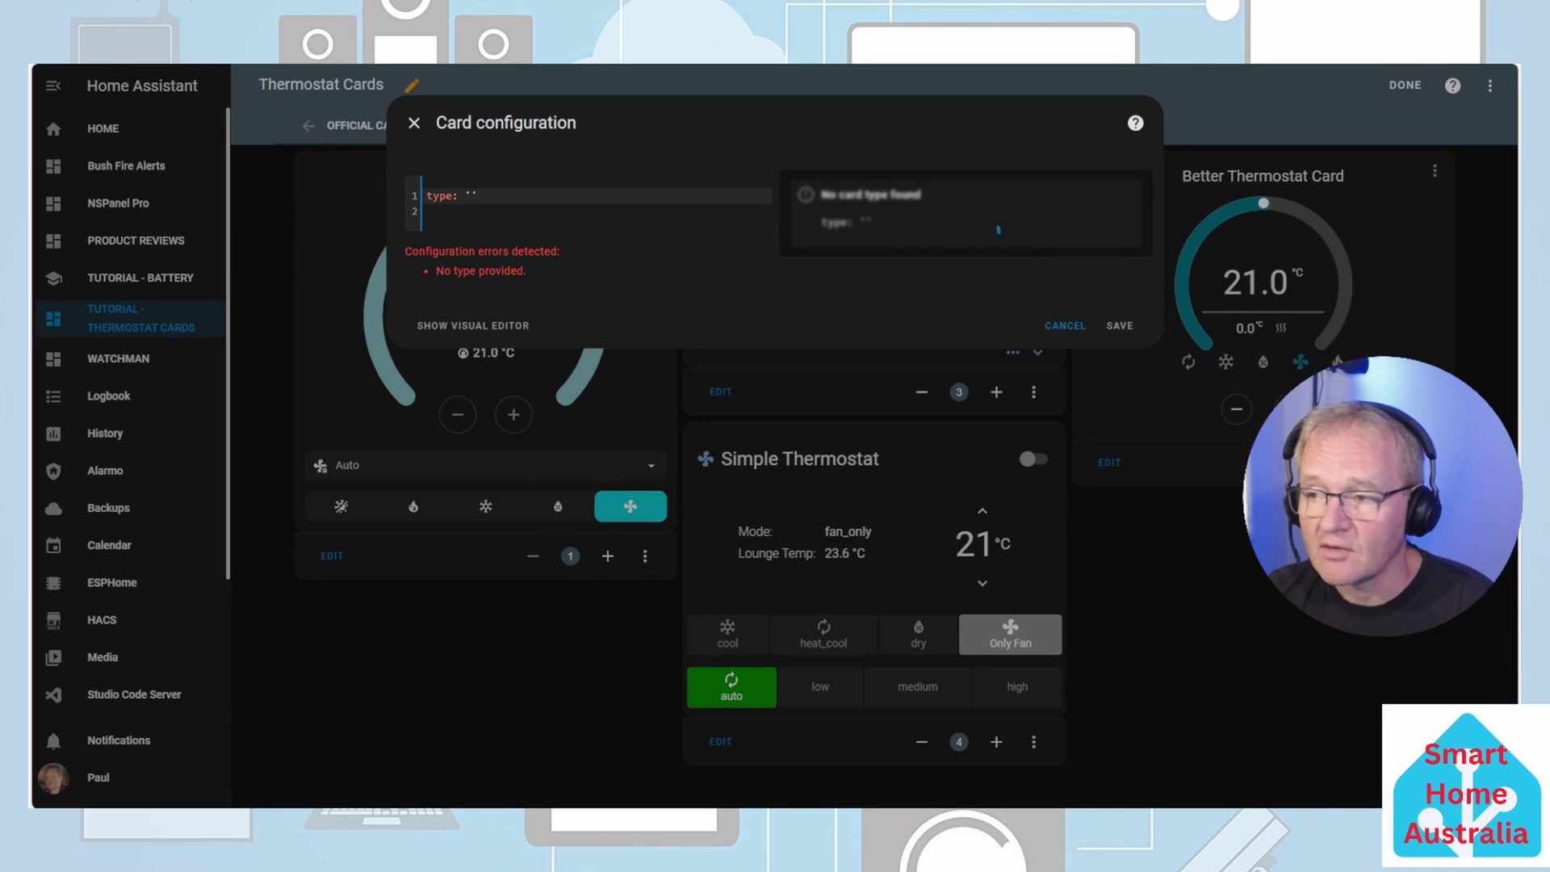
{"action": "key", "text": "ctrl+a"}
{"action": "key", "text": "ctrl+v"}
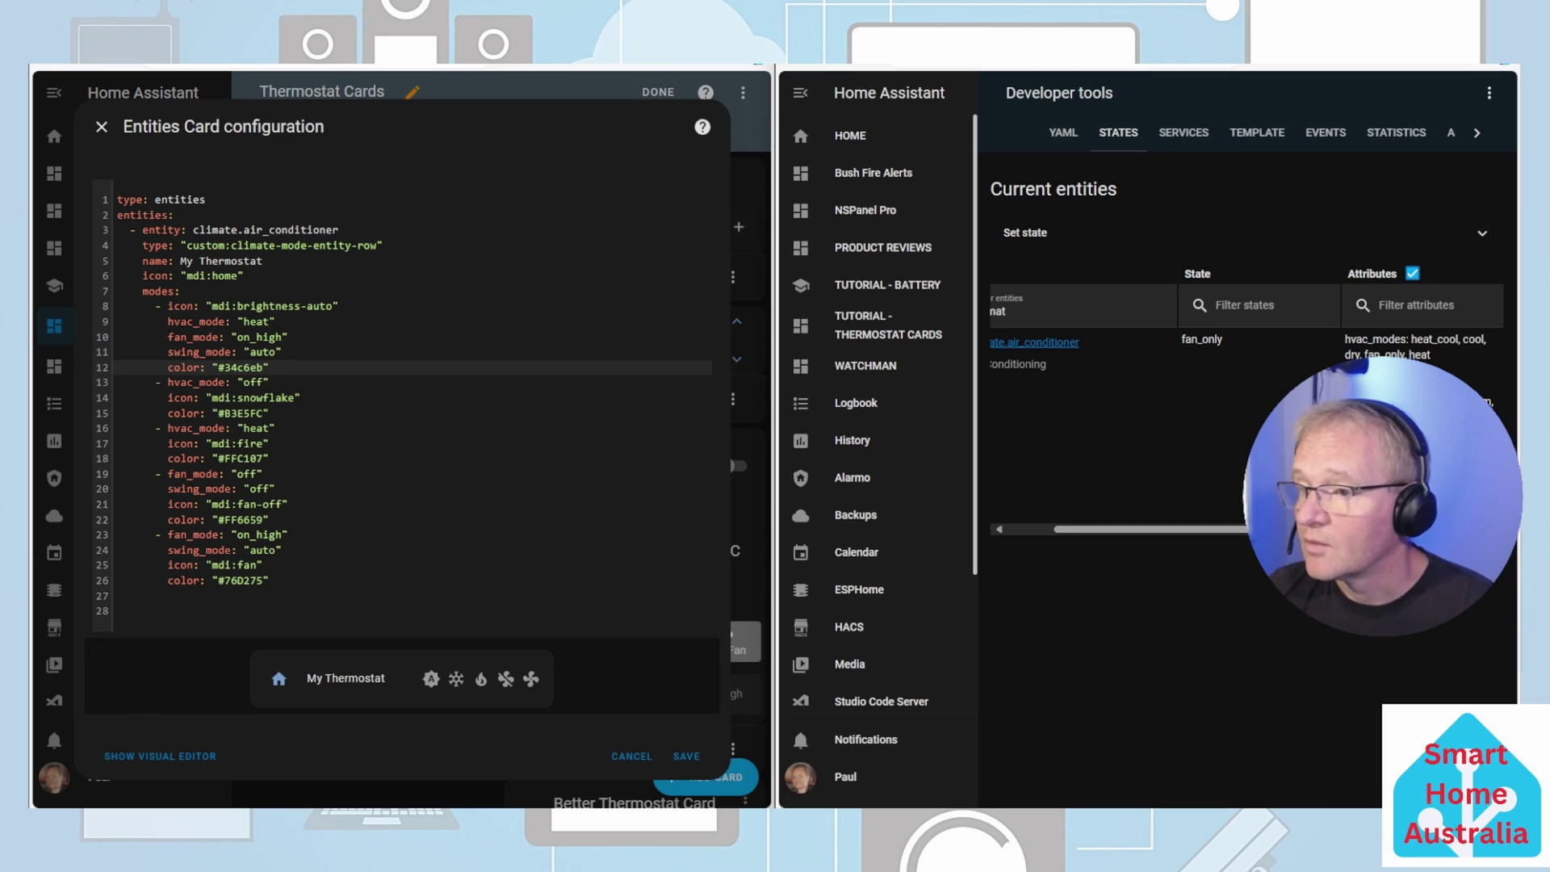
Check the heat mode in the air conditioner's attributes and set the first mode's fan_mode to "high" in the card YAML
{"action": "double_click", "coordinate": [1419, 354]}
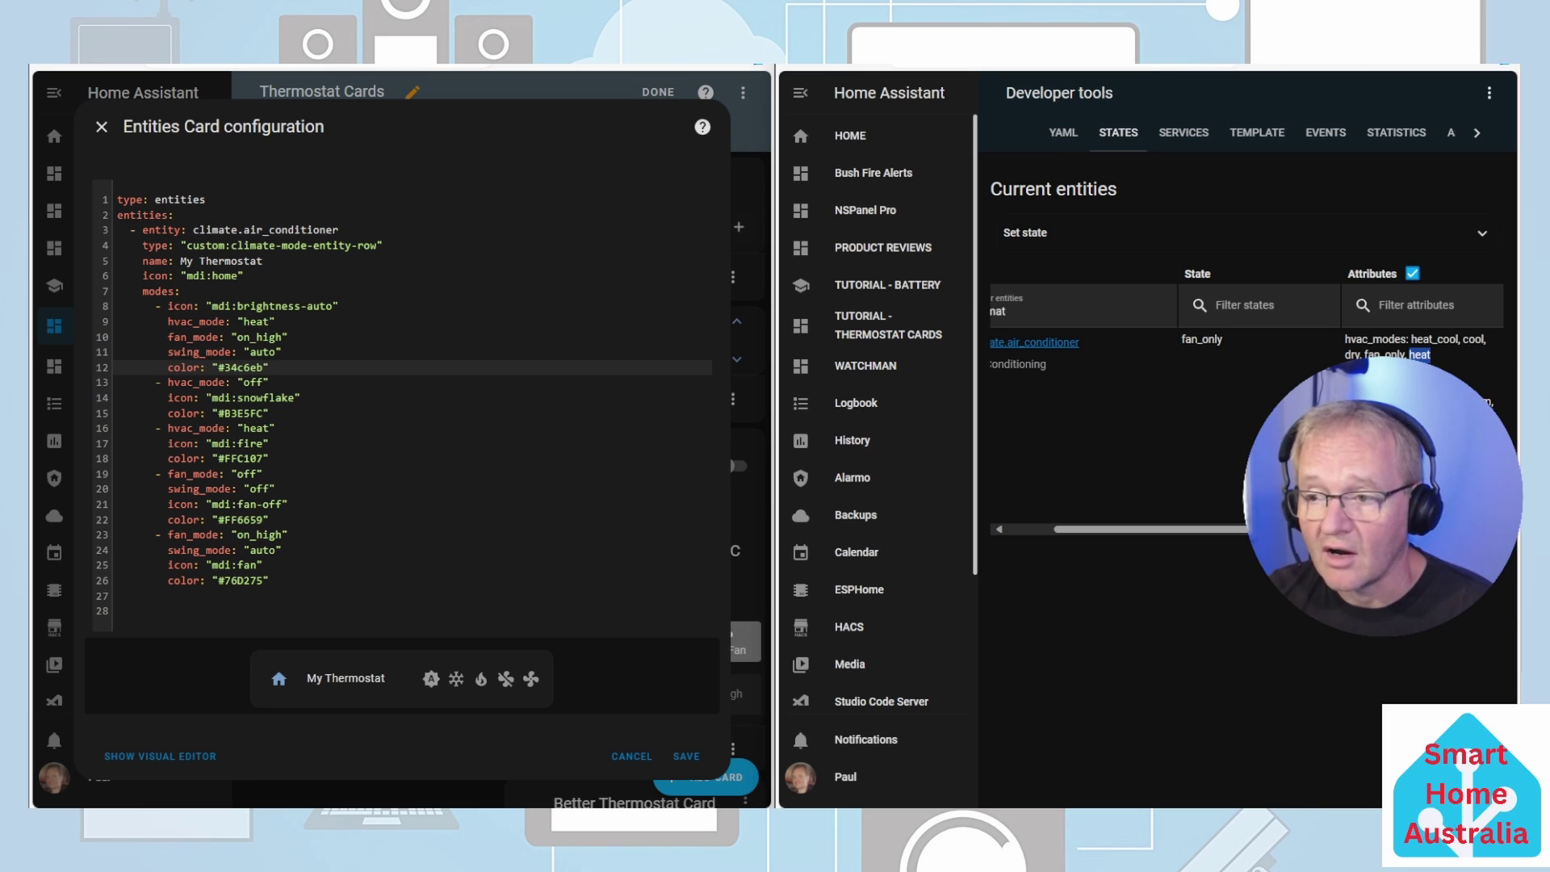
{"action": "left_click", "coordinate": [287, 336]}
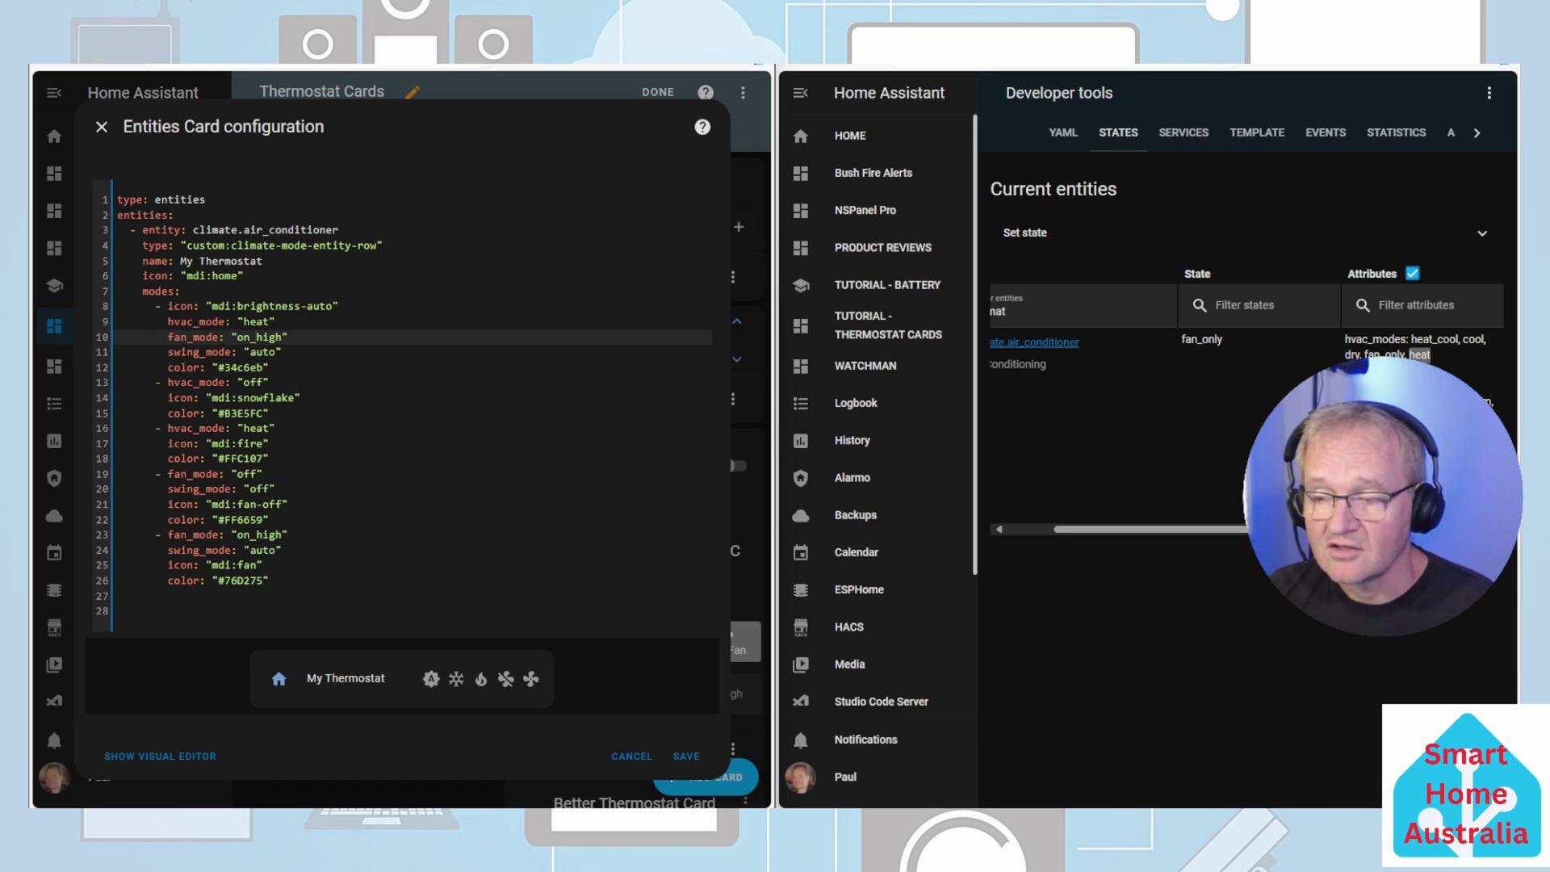
{"action": "key", "text": "BackSpace"}
{"action": "key", "text": "BackSpace"}
{"action": "key", "text": "BackSpace"}
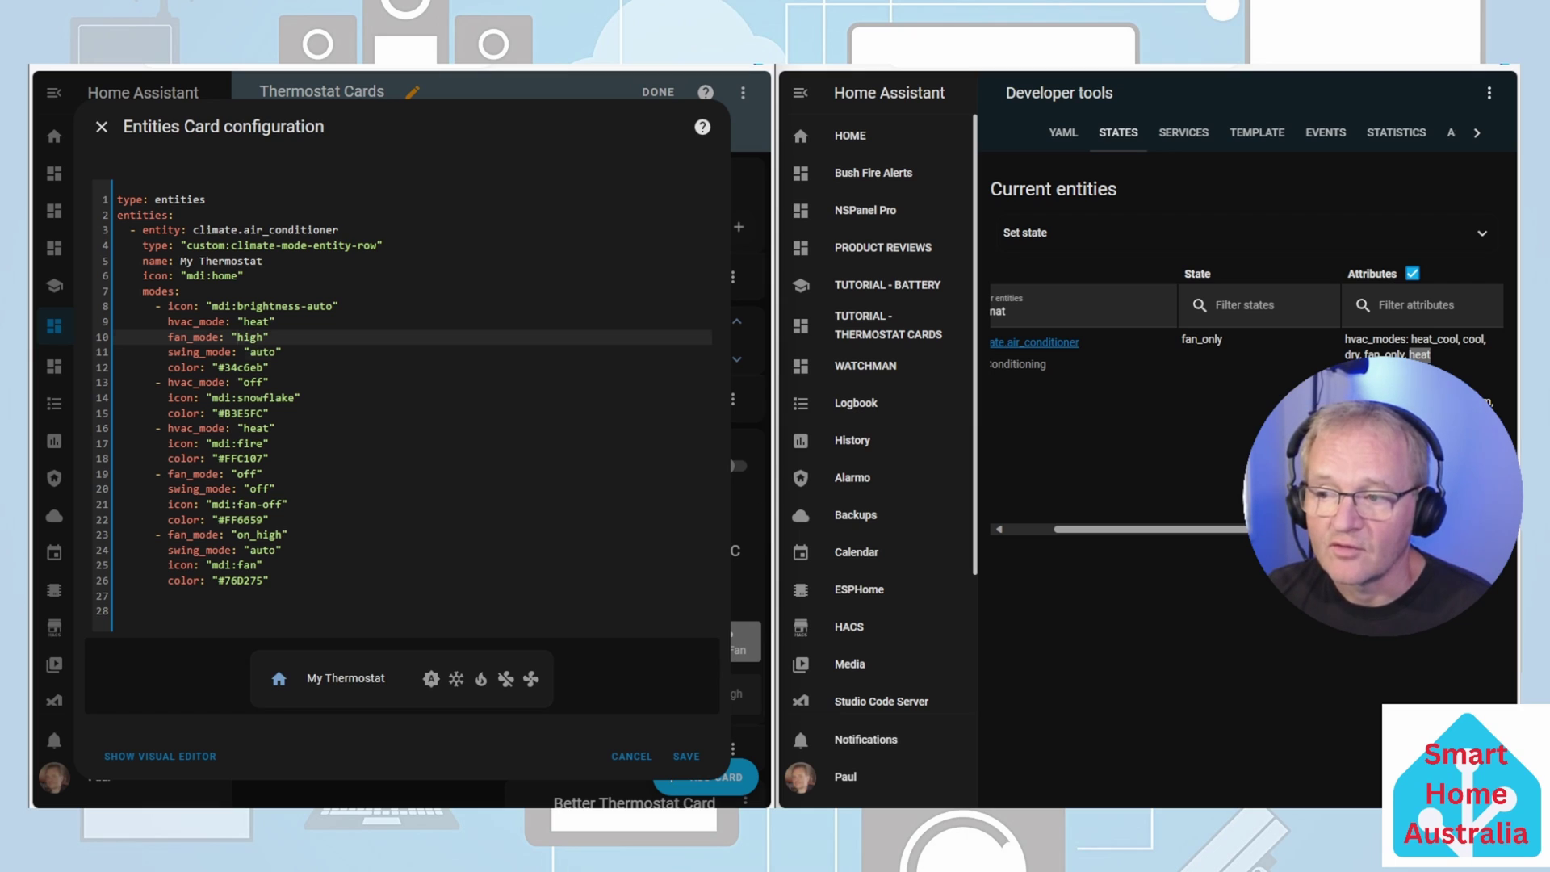
Delete the swing_mode line from the first mode in the card YAML and save the entities card
{"action": "key", "text": "Down"}
{"action": "key", "text": "shift+Home"}
{"action": "key", "text": "shift+Home"}
{"action": "key", "text": "BackSpace"}
{"action": "key", "text": "BackSpace"}
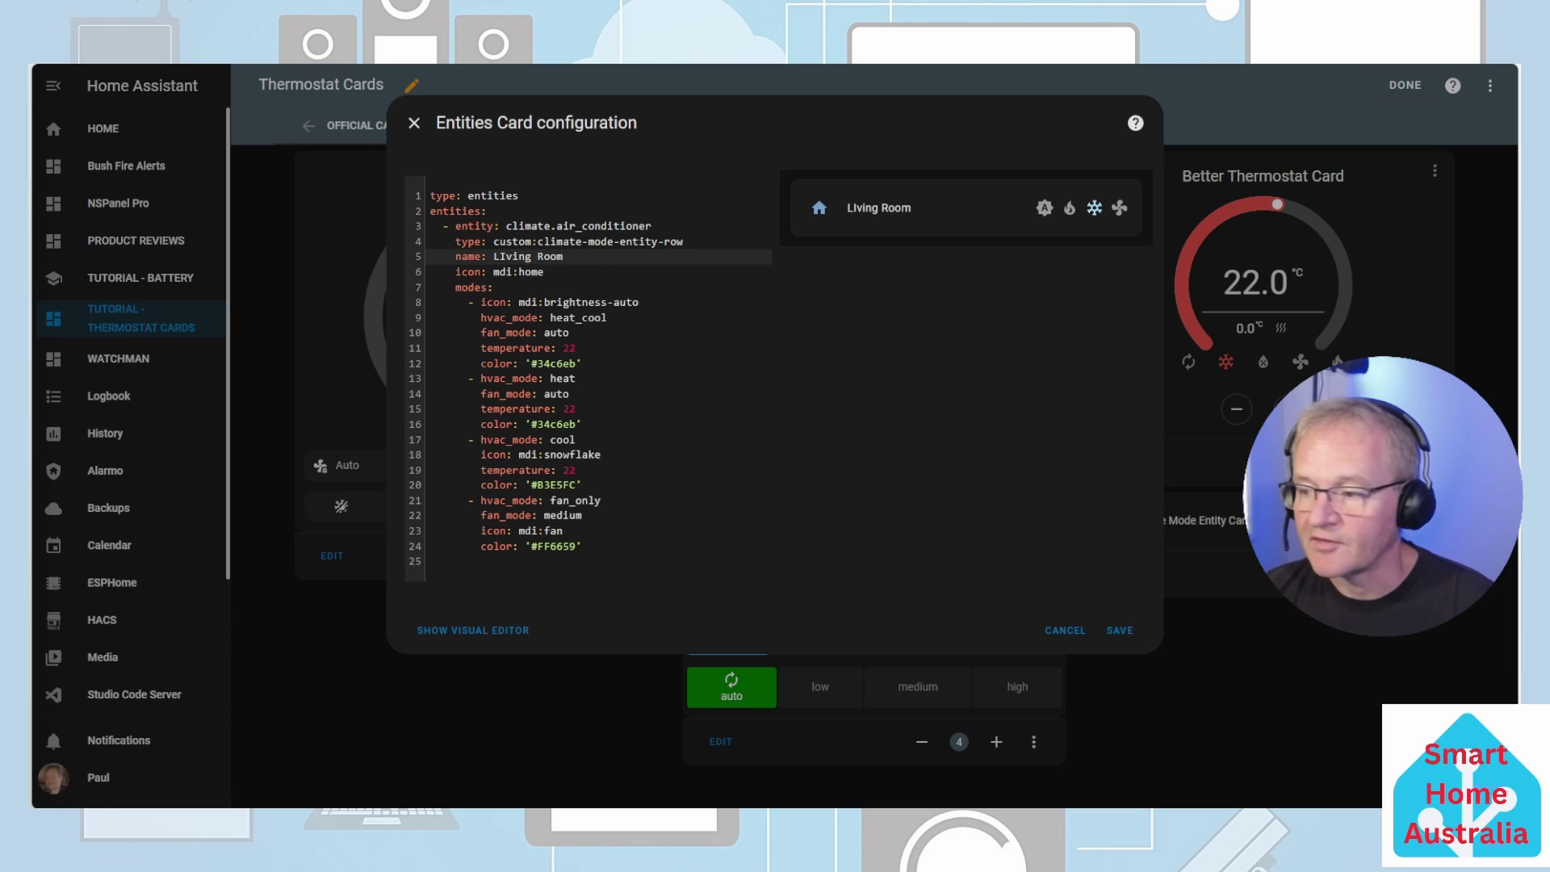
{"action": "left_click", "coordinate": [1119, 631]}
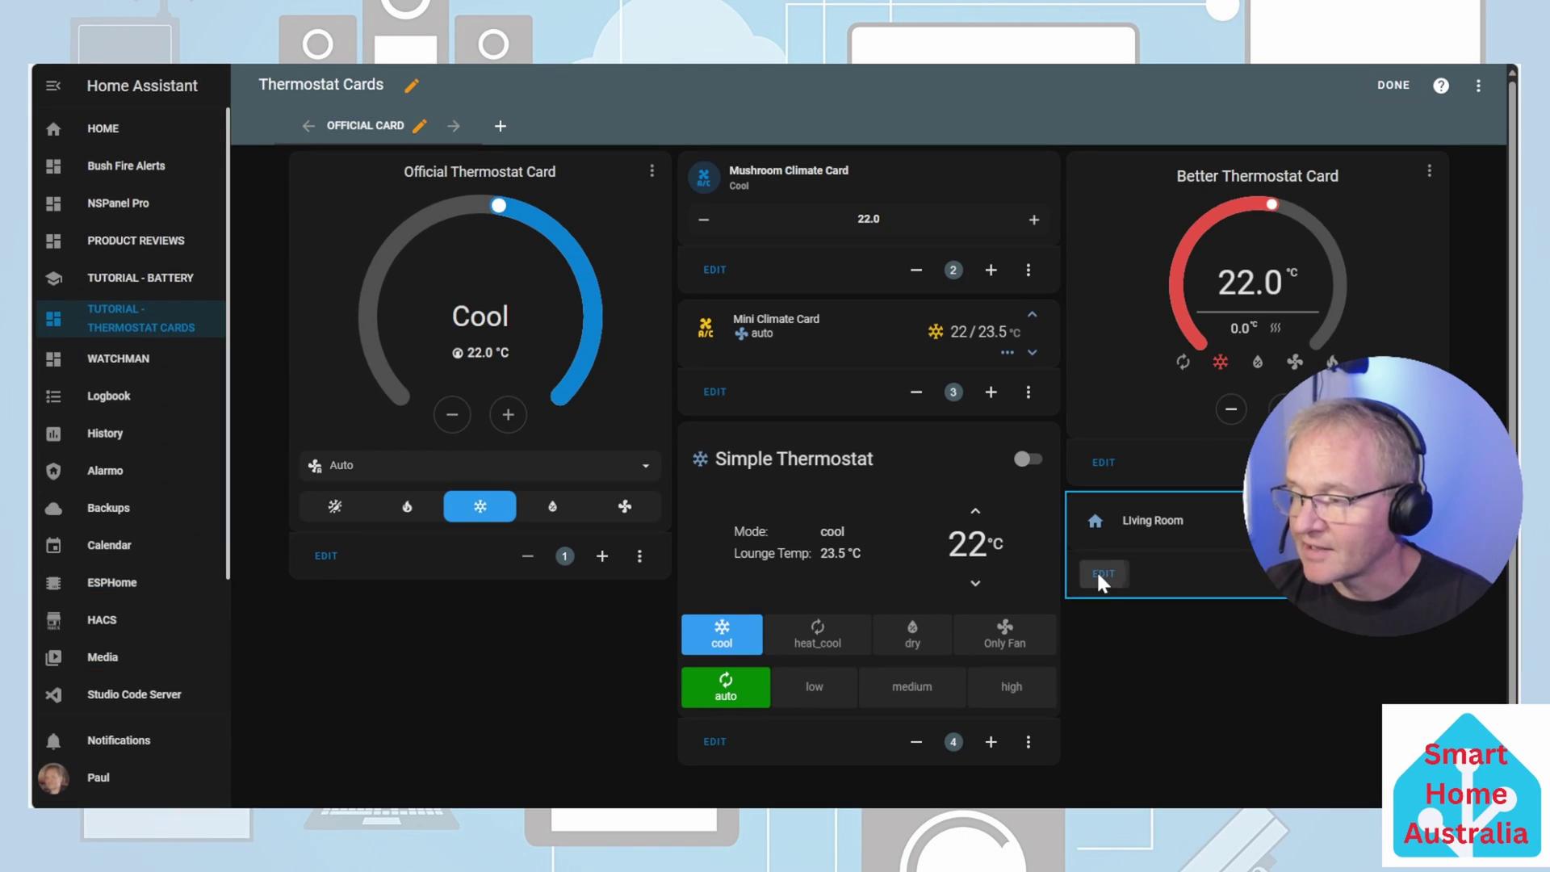
Title the Living Room entities card "Climate Entity Row Card" and turn on coloring its icons based on state
{"action": "left_click", "coordinate": [1100, 574]}
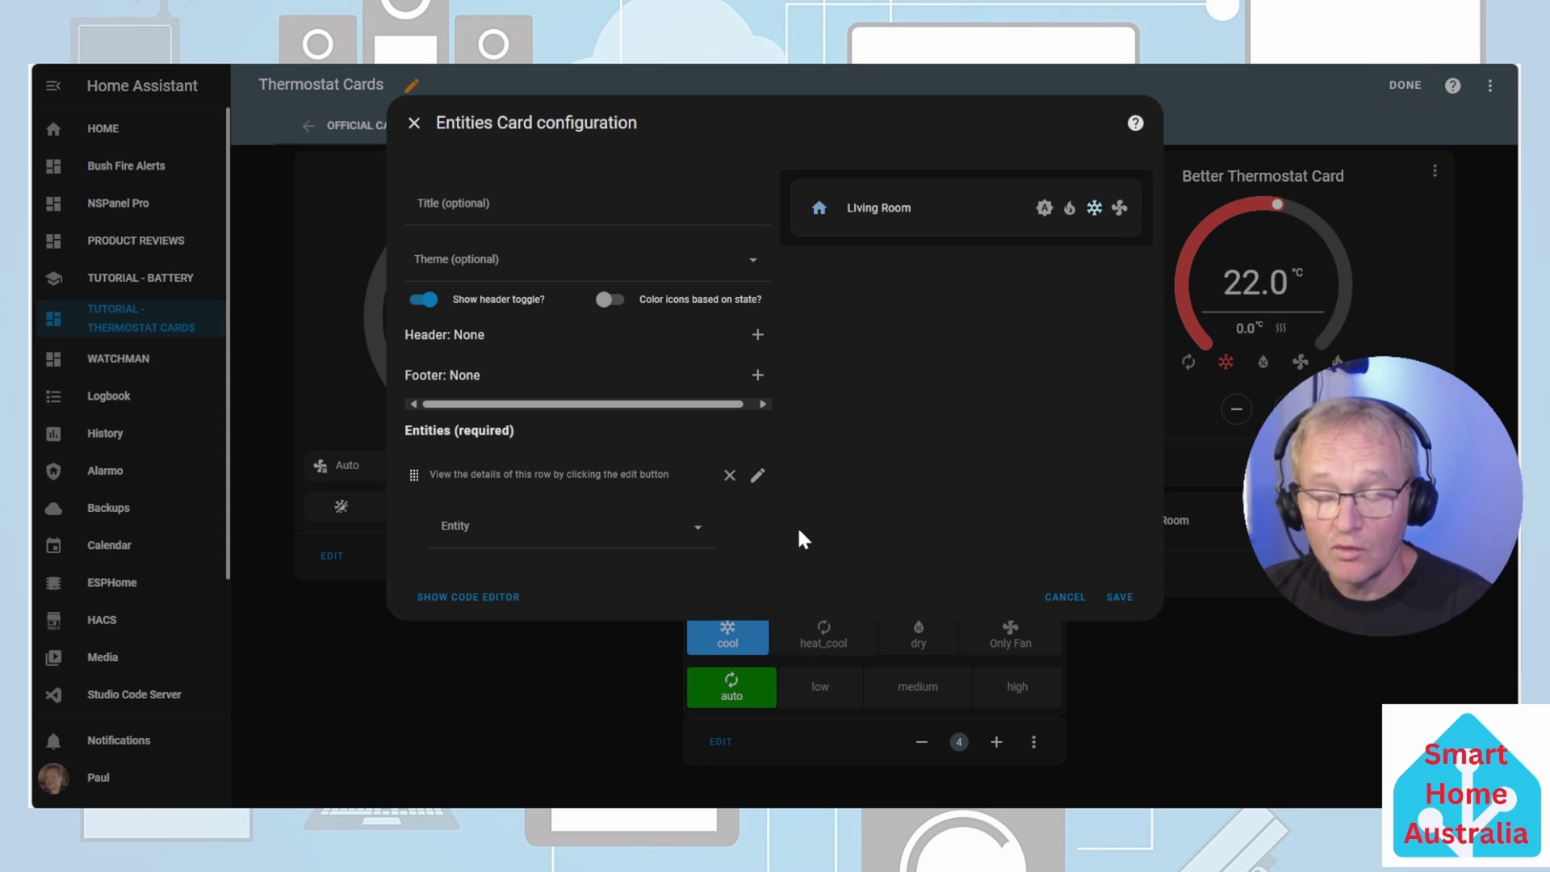
{"action": "left_click", "coordinate": [565, 208]}
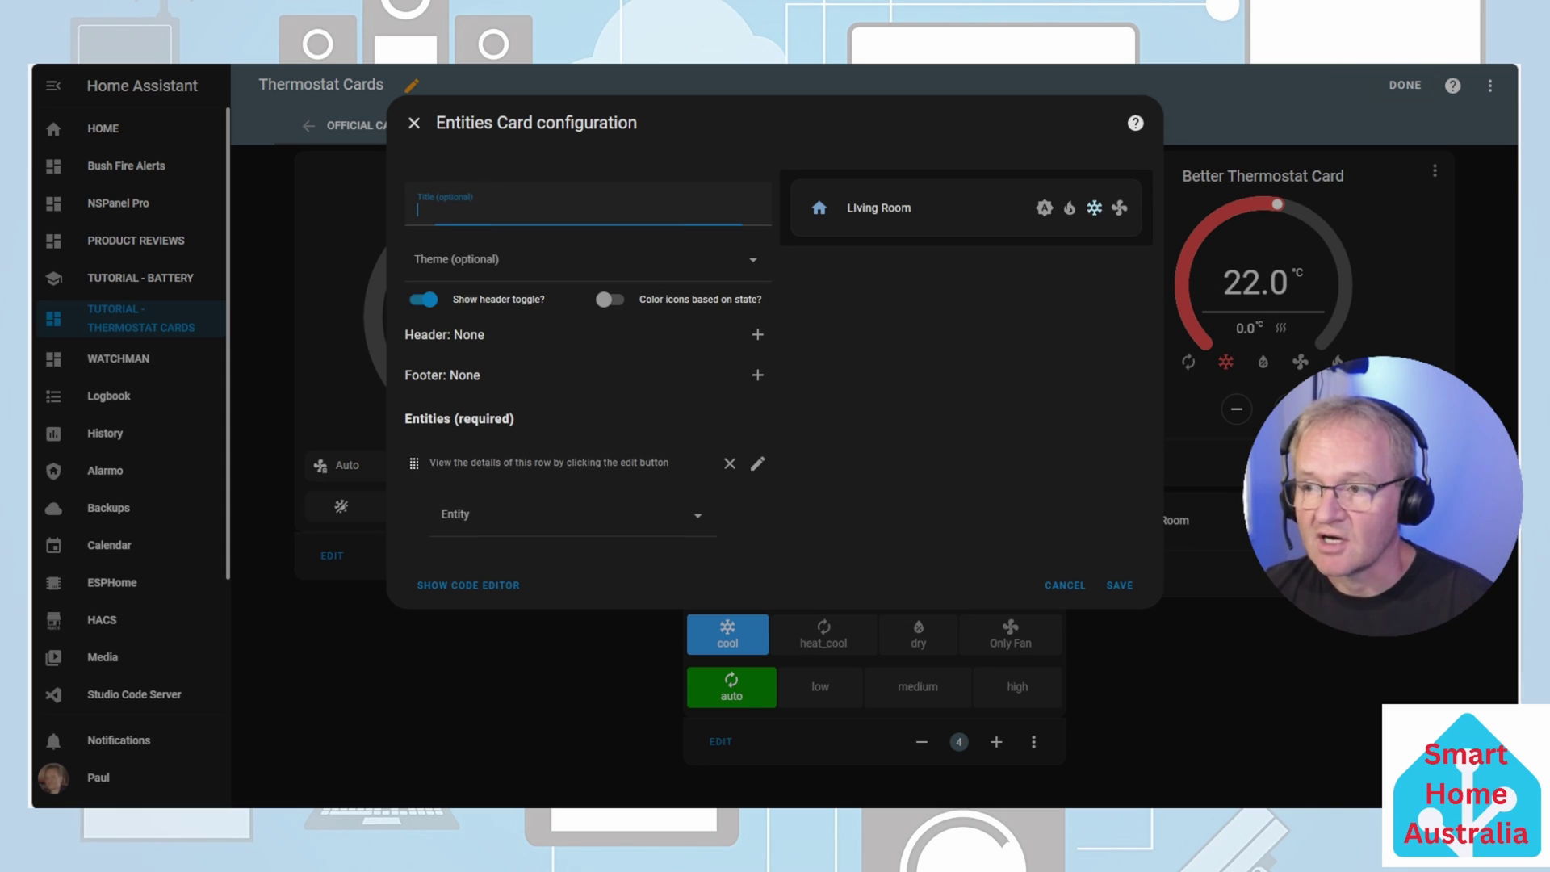
{"action": "type", "text": "Climate Entity Row Card"}
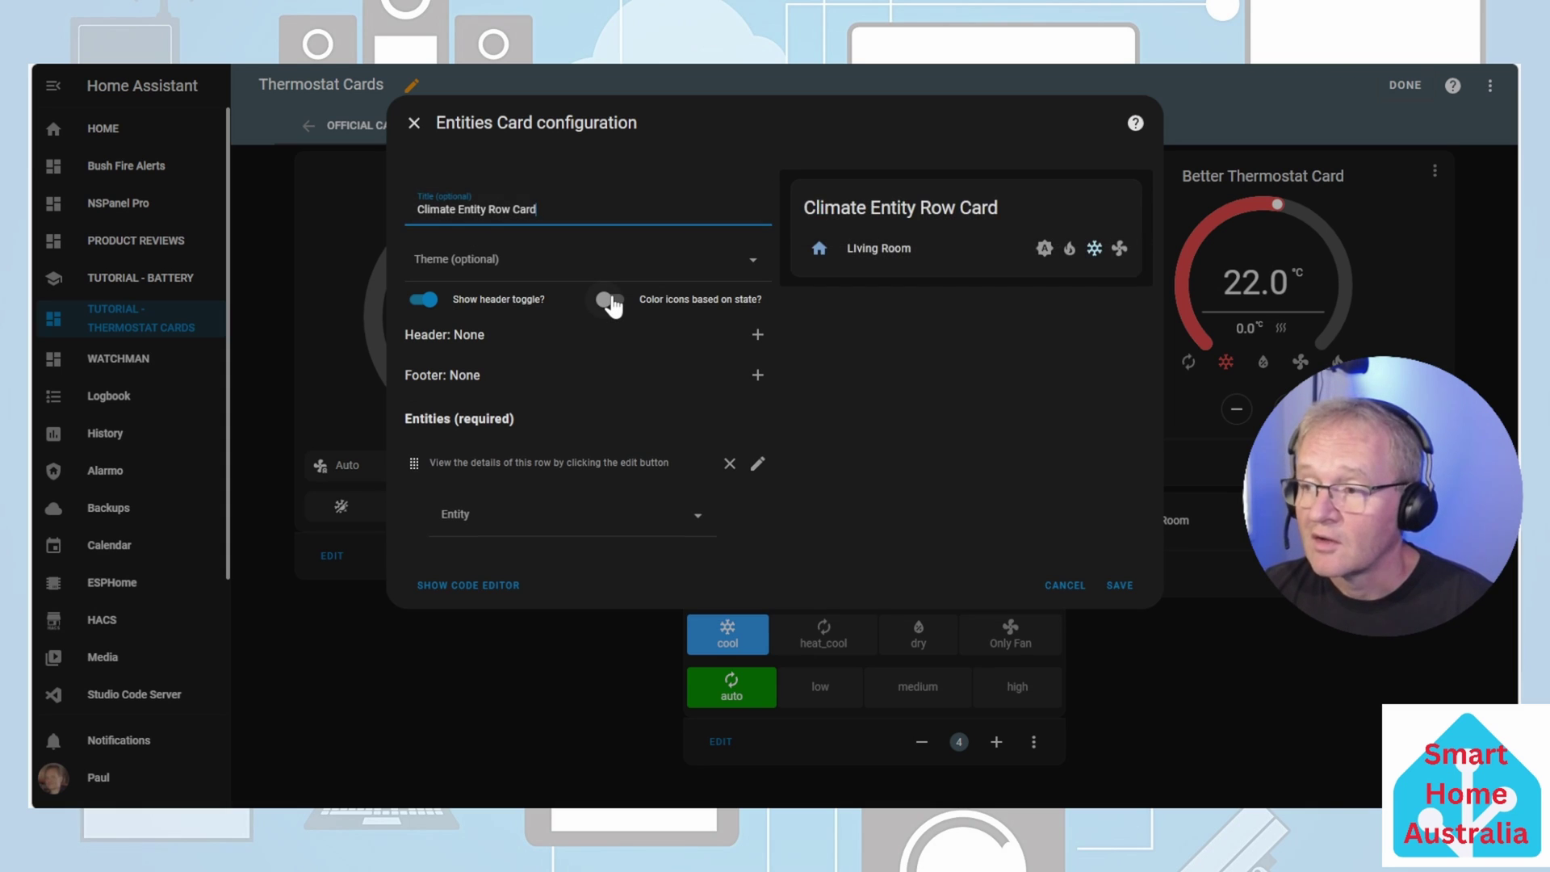
{"action": "left_click", "coordinate": [611, 301]}
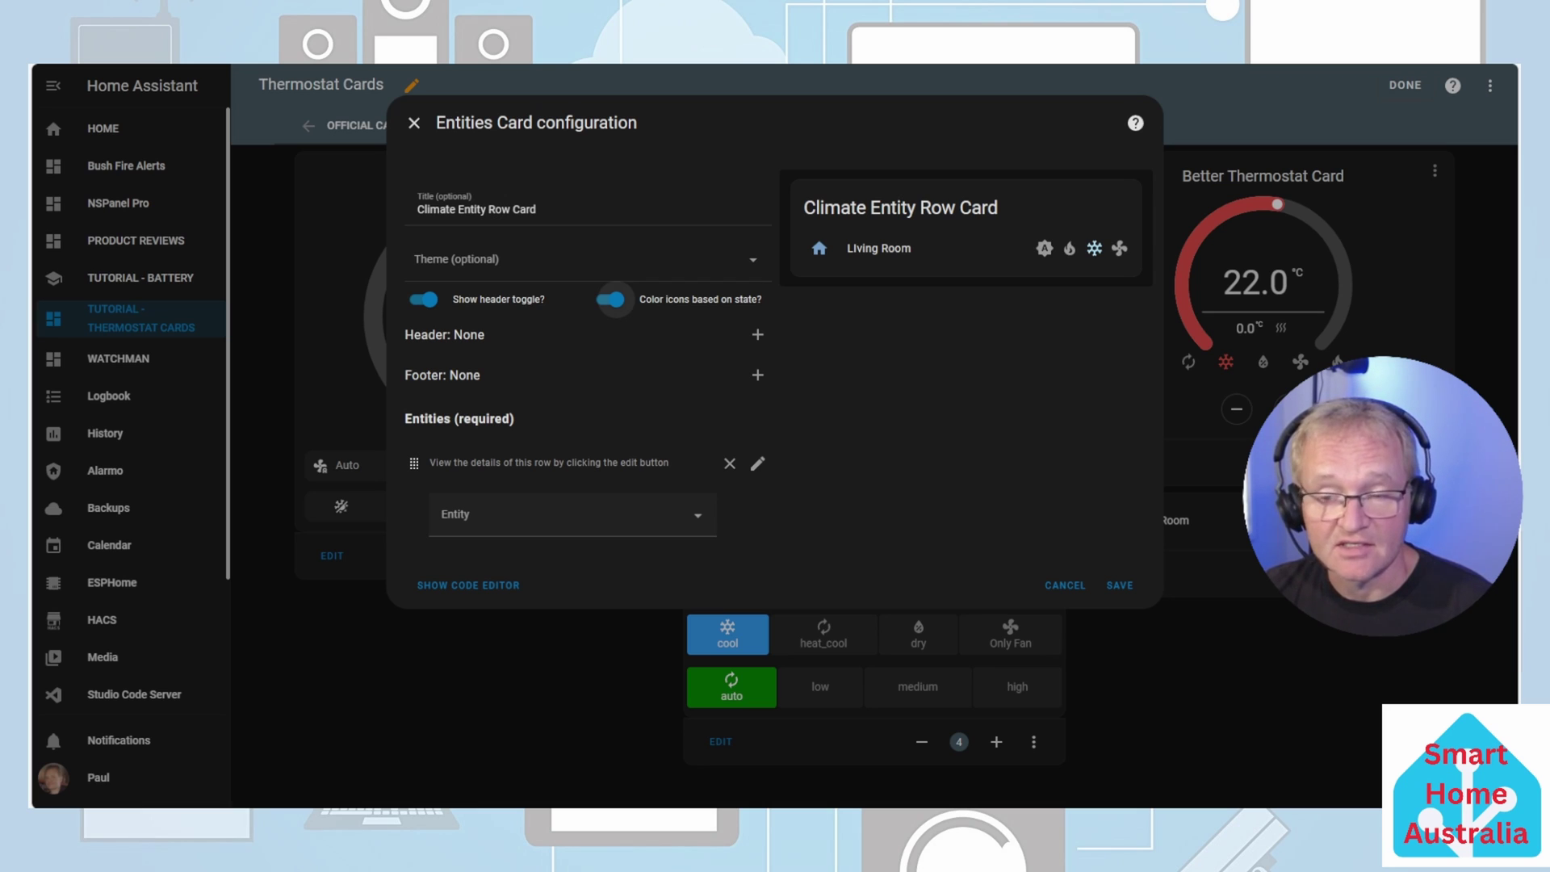
Add the Air Conditioning entity to the card, save it and finish editing the dashboard
{"action": "key", "text": "Return"}
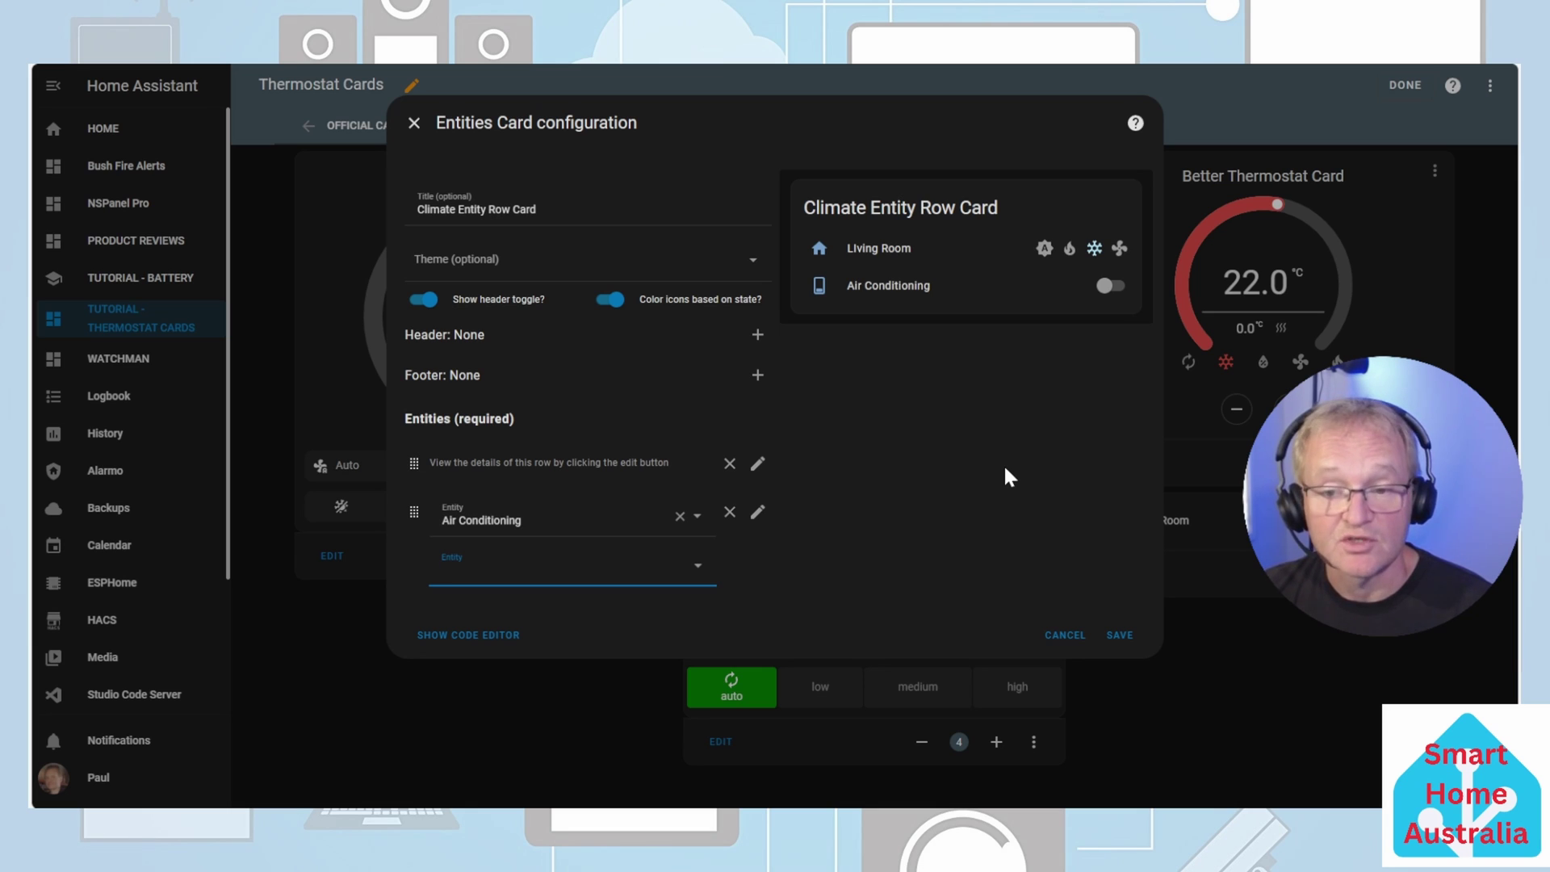
{"action": "left_click", "coordinate": [1124, 635]}
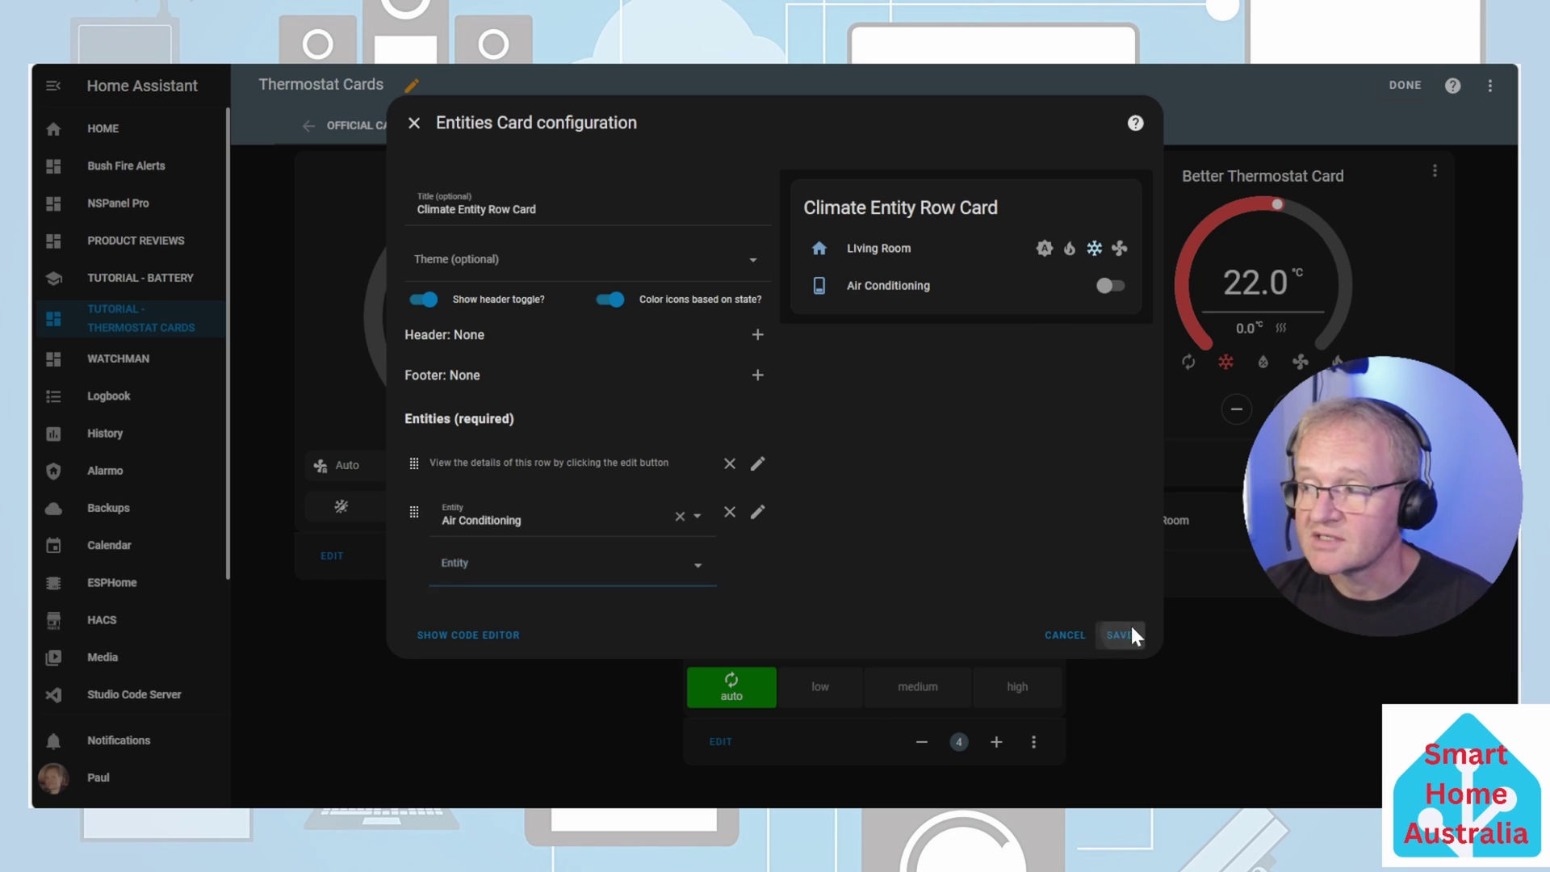
{"action": "left_click", "coordinate": [1393, 85]}
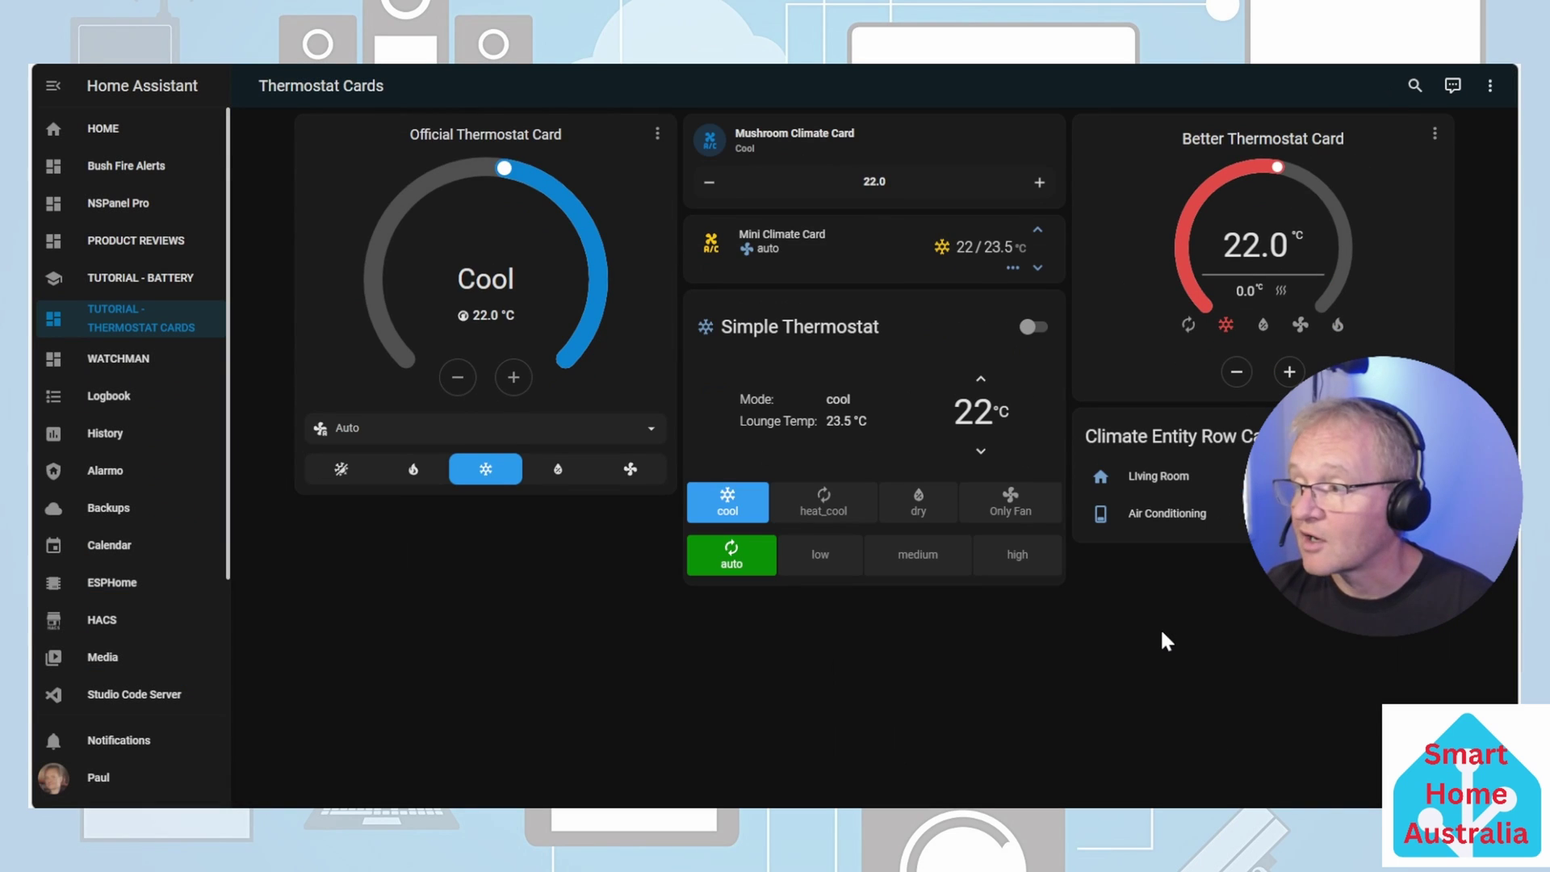